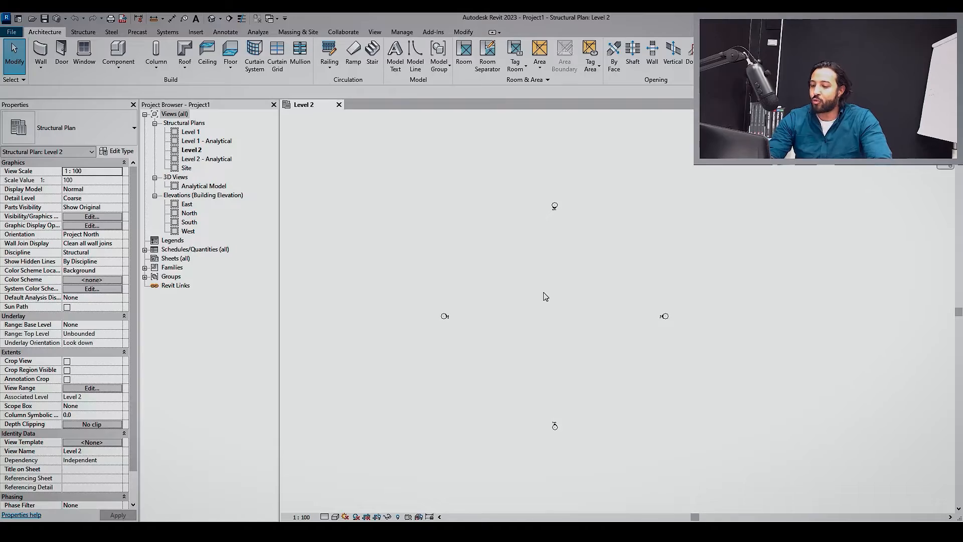
# Open the Keyboard Shortcuts dialog
pyautogui.press('k')
pyautogui.press('s')
pyautogui.moveTo(274, 92); pyautogui.dragTo(549, 123)
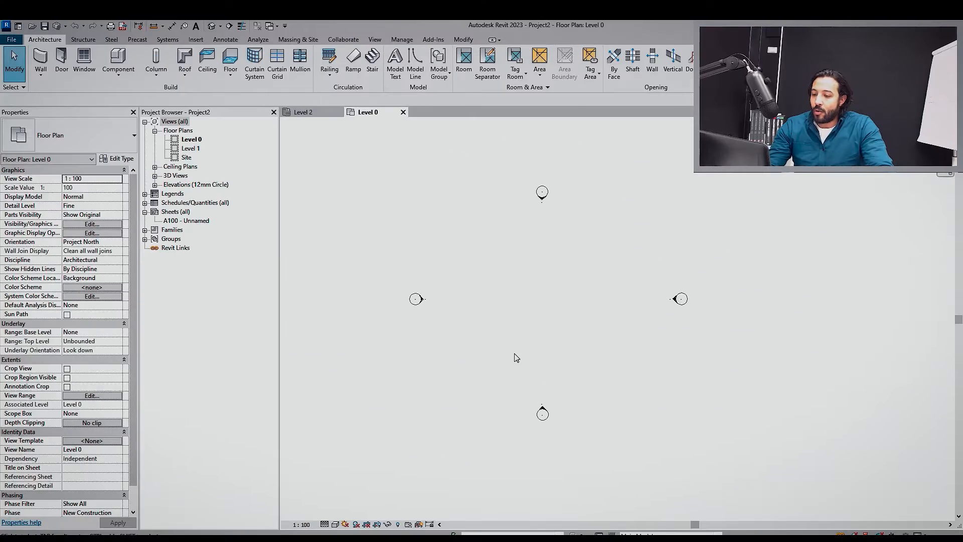
# Start wall placement on Level 0 and choose the wall type Wall-Ext_215Bwk
pyautogui.press('w')
pyautogui.press('a')
pyautogui.press('w')
pyautogui.press('a')
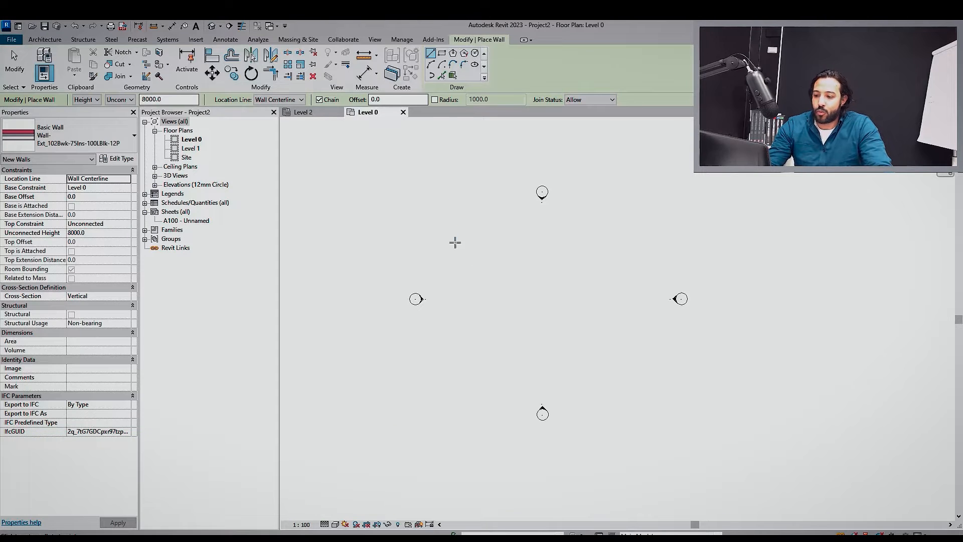
pyautogui.click(454, 243)
pyautogui.press('Escape')
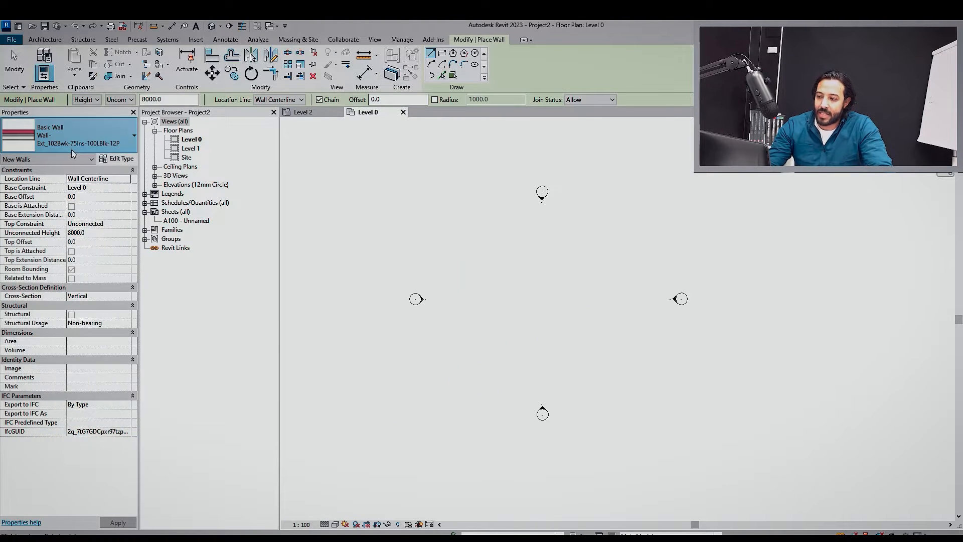
pyautogui.click(71, 141)
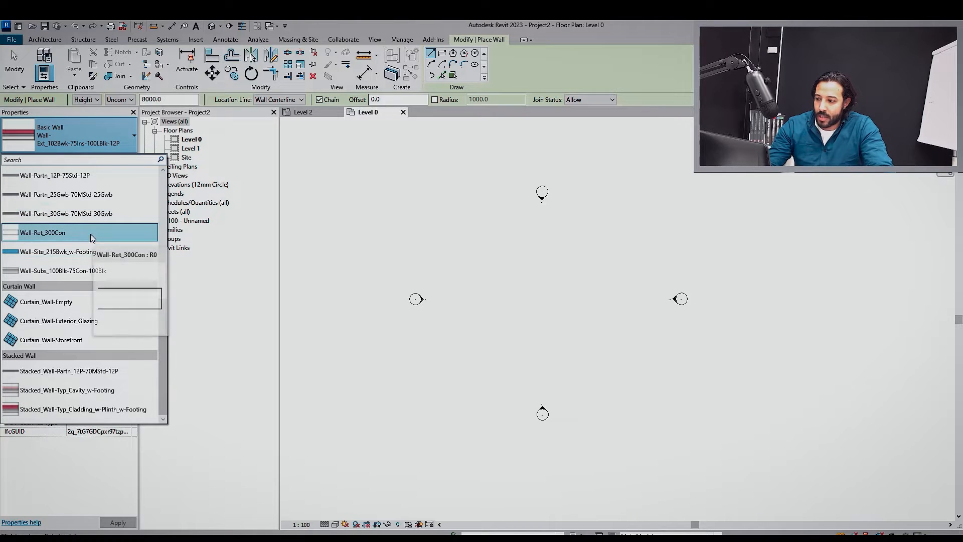
pyautogui.click(75, 232)
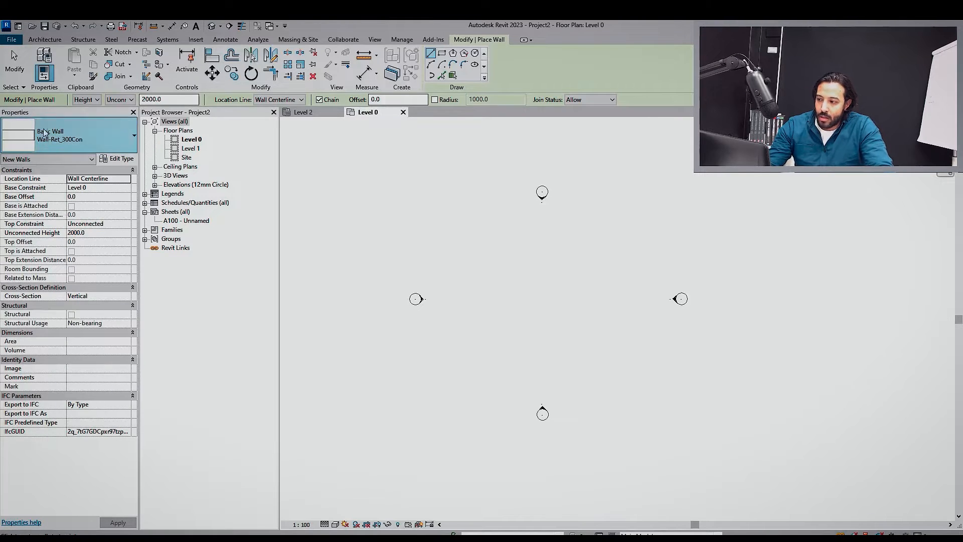
pyautogui.click(24, 139)
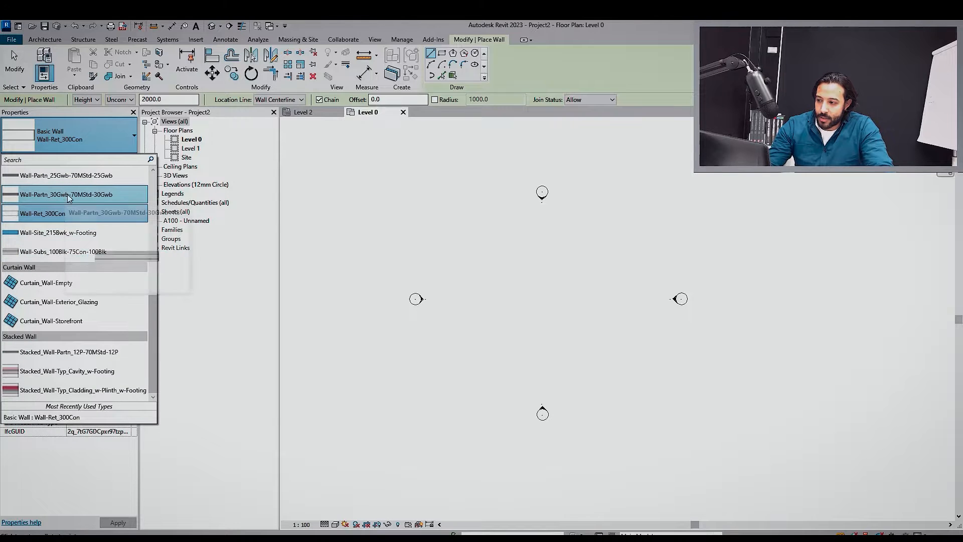
pyautogui.scroll(3, 65, 216)
pyautogui.scroll(3, 74, 200)
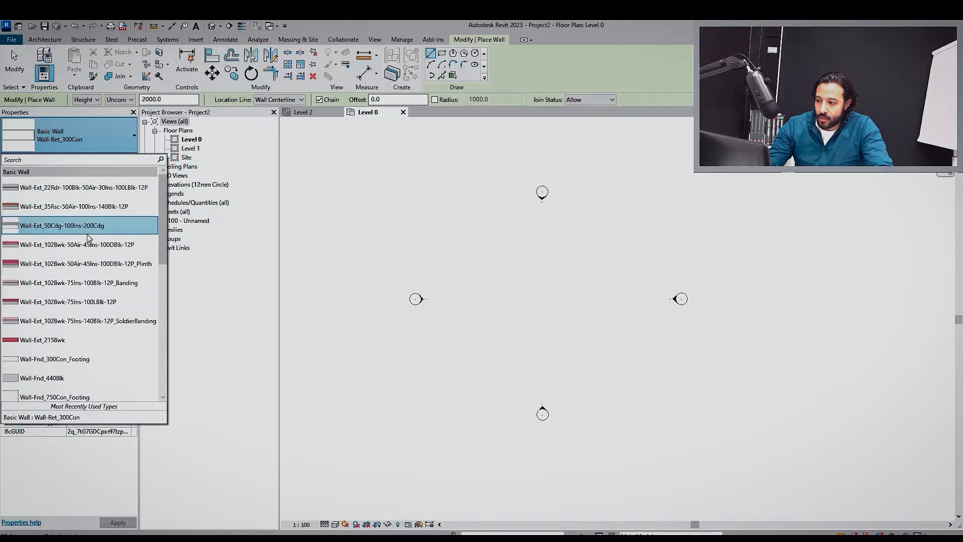
pyautogui.click(54, 344)
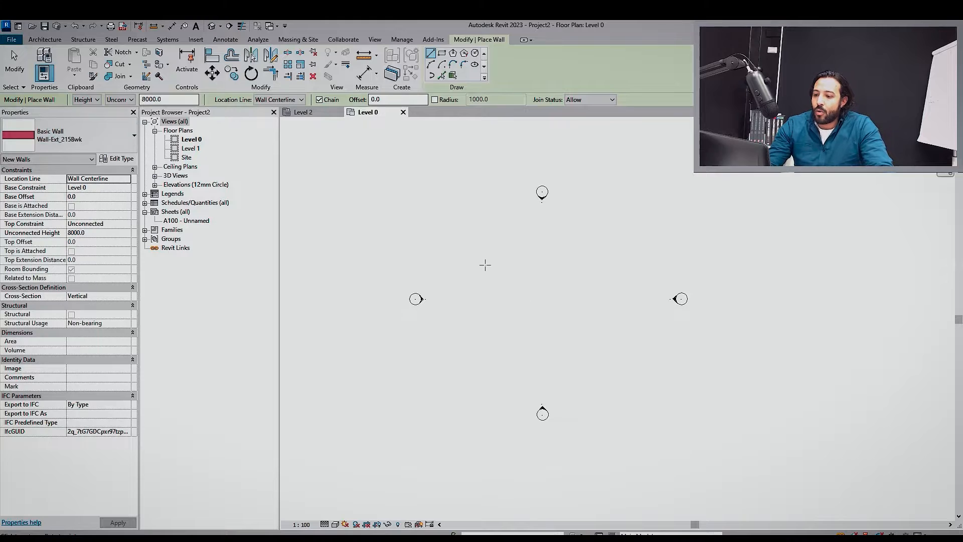
# Draw a closed rectangle of exterior walls about 17000 mm wide and 13000 mm deep between the elevation markers
pyautogui.click(475, 240)
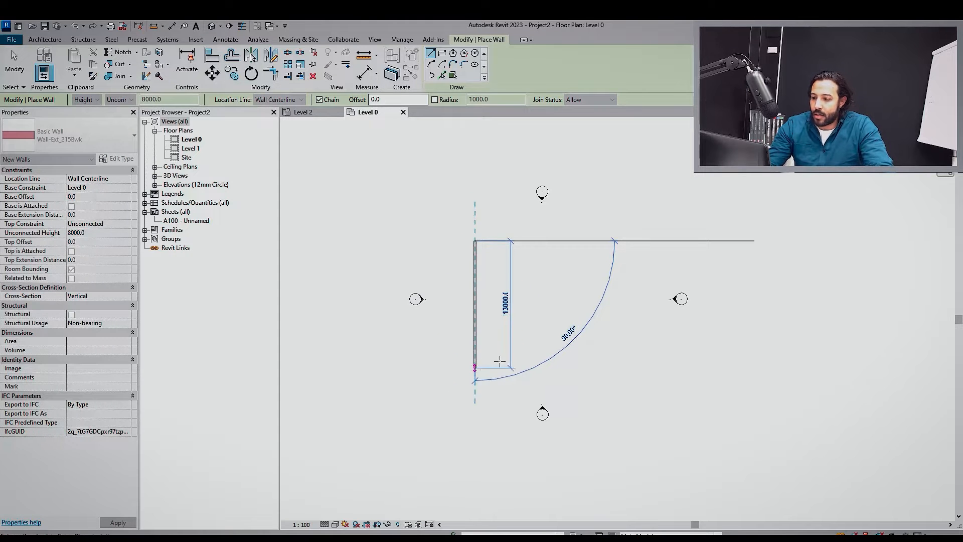
pyautogui.click(476, 368)
pyautogui.click(640, 367)
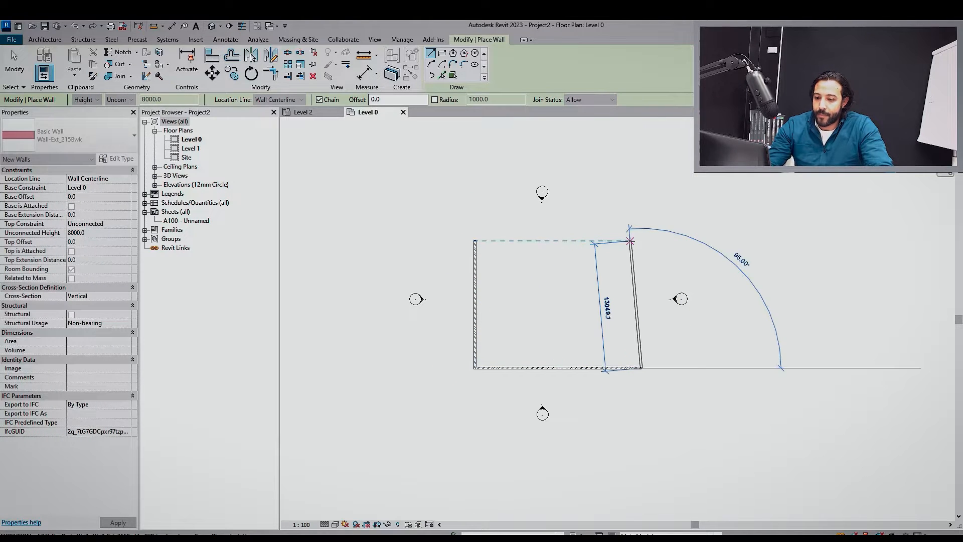
pyautogui.click(641, 240)
pyautogui.click(475, 241)
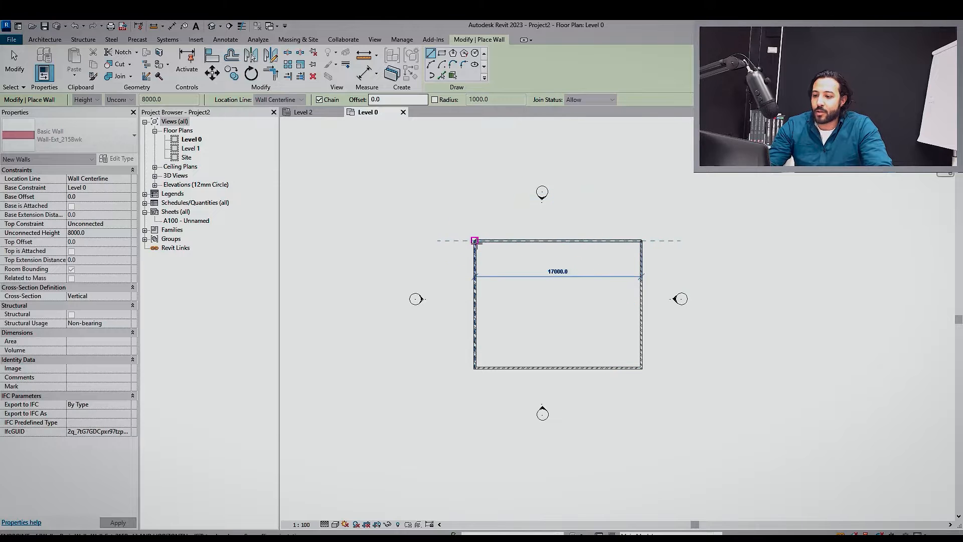
pyautogui.press('Escape')
pyautogui.press('Escape')
# Draw a vertical interior wall across the full depth of the building, about 4000 mm from the left exterior wall
pyautogui.press('w')
pyautogui.press('a')
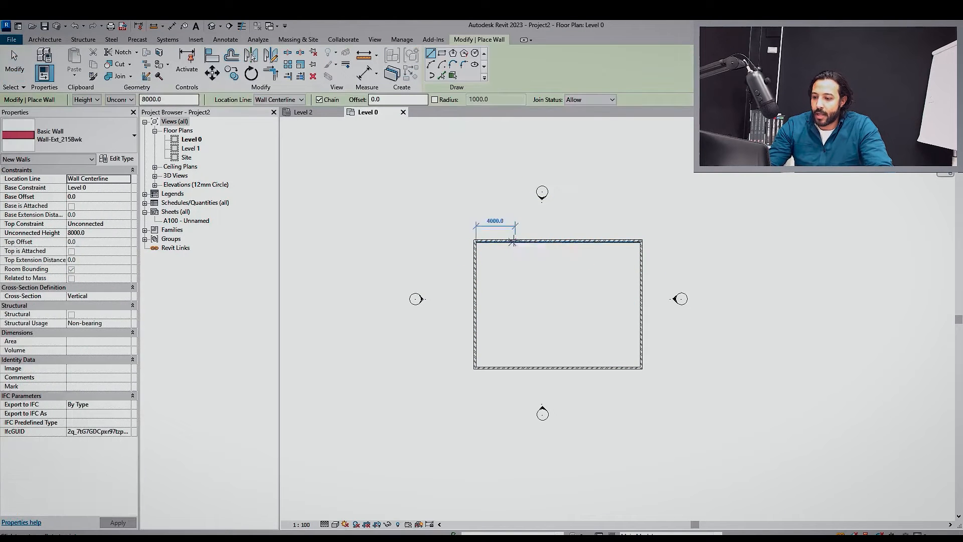
pyautogui.click(515, 240)
pyautogui.click(515, 367)
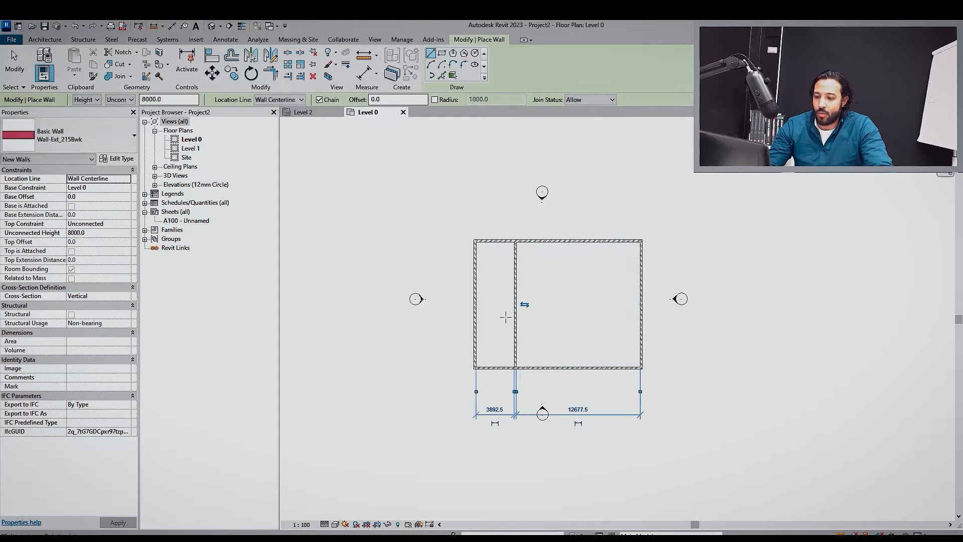
# Draw an L-shaped interior wall running about 6000 mm right from the vertical interior wall and down to the lower exterior wall
pyautogui.click(515, 336)
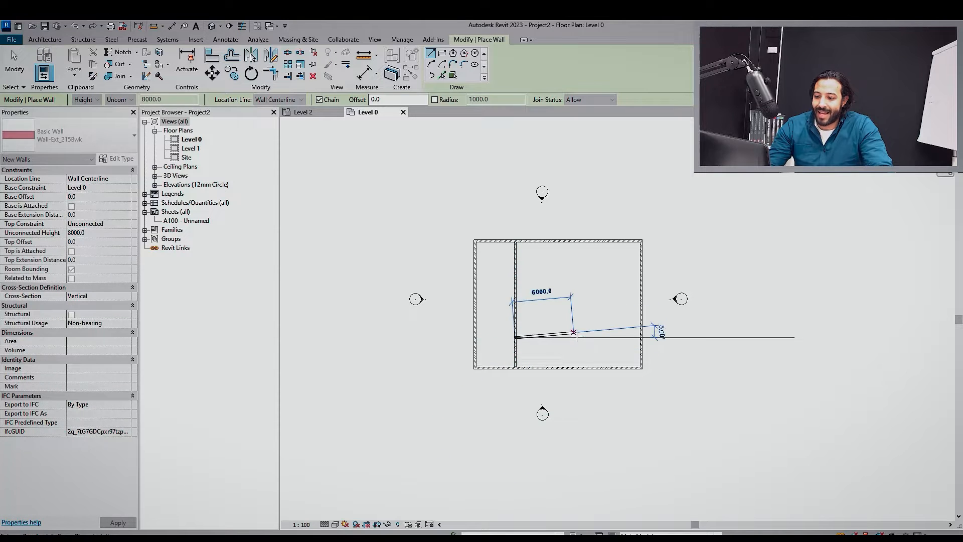
pyautogui.click(575, 338)
pyautogui.click(574, 368)
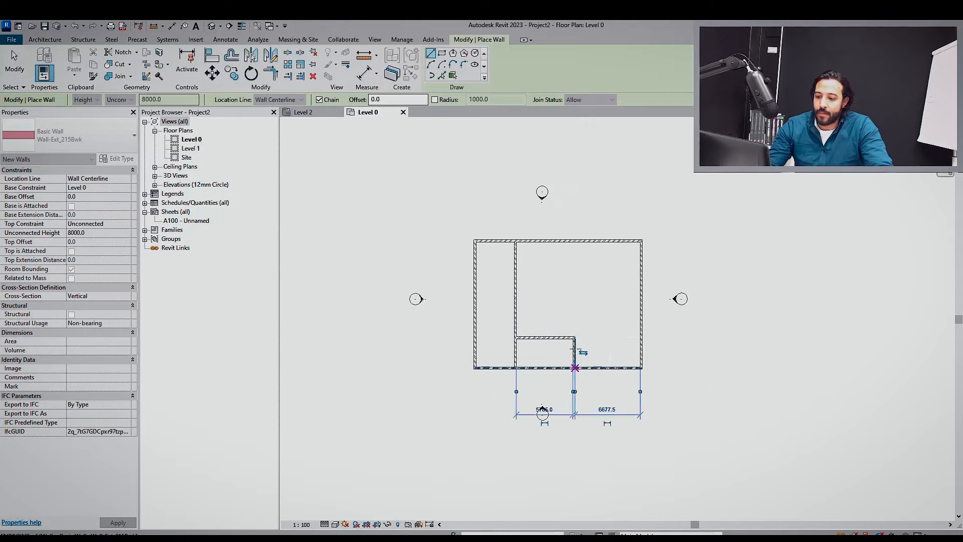
pyautogui.press('Escape')
pyautogui.press('Escape')
# Continue the short vertical interior wall up to the upper exterior wall to divide the large room
pyautogui.click(575, 344)
pyautogui.scroll(1, 575, 341)
pyautogui.press('r')
pyautogui.press('s')
pyautogui.click(574, 372)
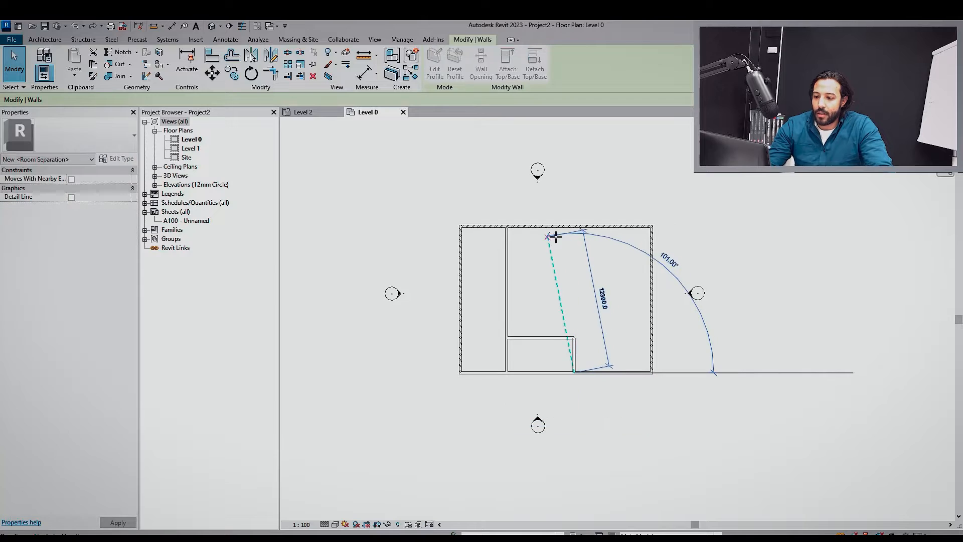
pyautogui.click(573, 227)
pyautogui.press('Escape')
pyautogui.press('Escape')
pyautogui.scroll(-1, 570, 263)
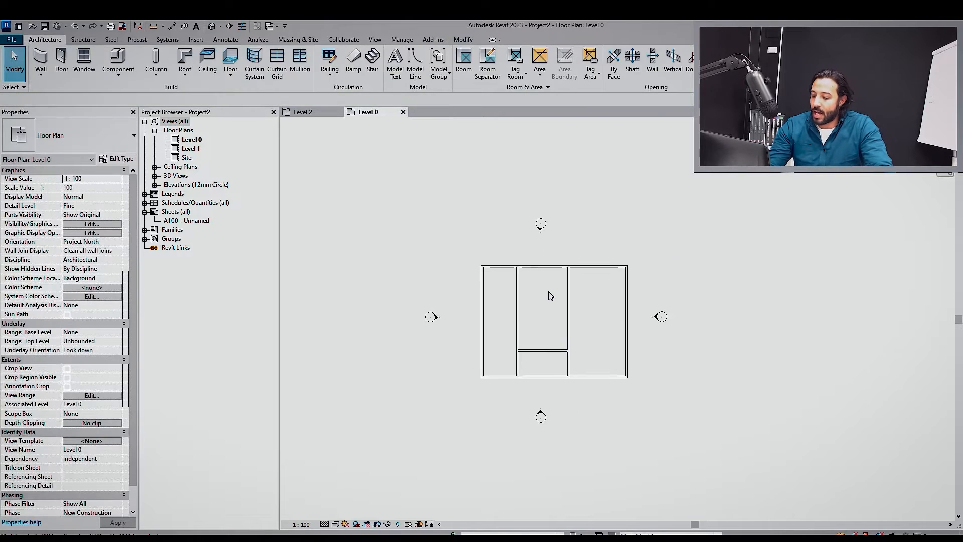
# Place a Doors_ExtDbl_Flush 1810x2110mm door in the middle of the short horizontal interior wall
pyautogui.press('d')
pyautogui.press('r')
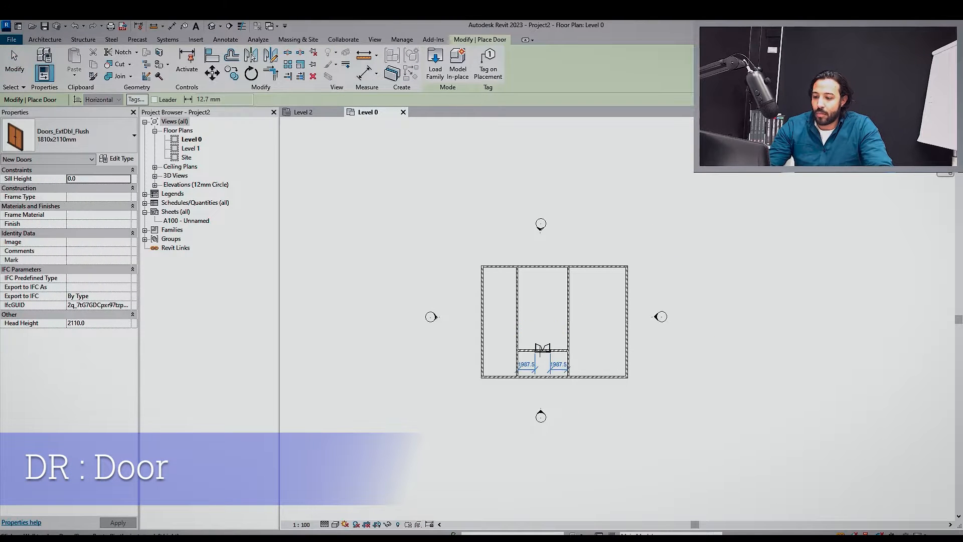
pyautogui.click(542, 350)
pyautogui.press('Escape')
pyautogui.press('Escape')
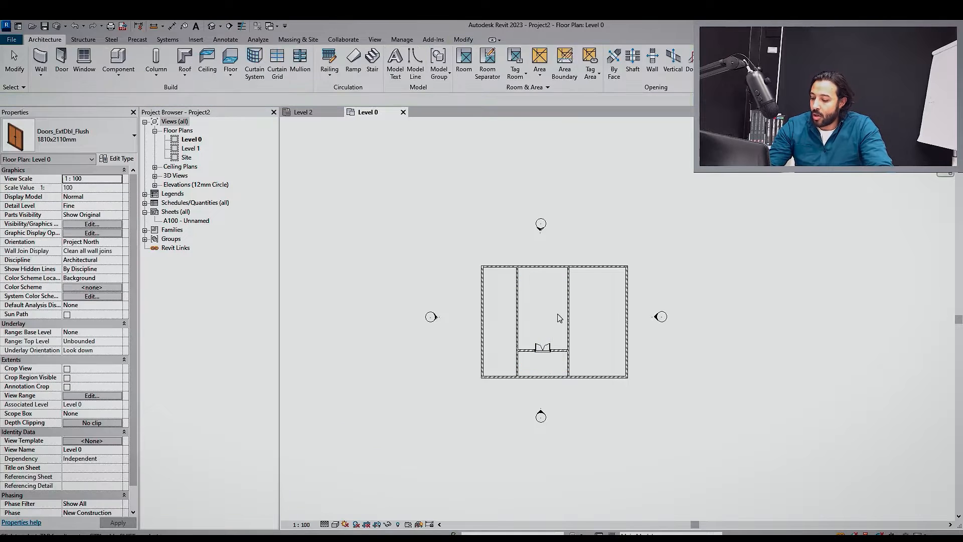
# Place Windows_Sgl_Plain 910x910mm windows: one in the middle room's upper exterior wall and three along the right exterior wall
pyautogui.press('w')
pyautogui.press('n')
pyautogui.scroll(1, 559, 326)
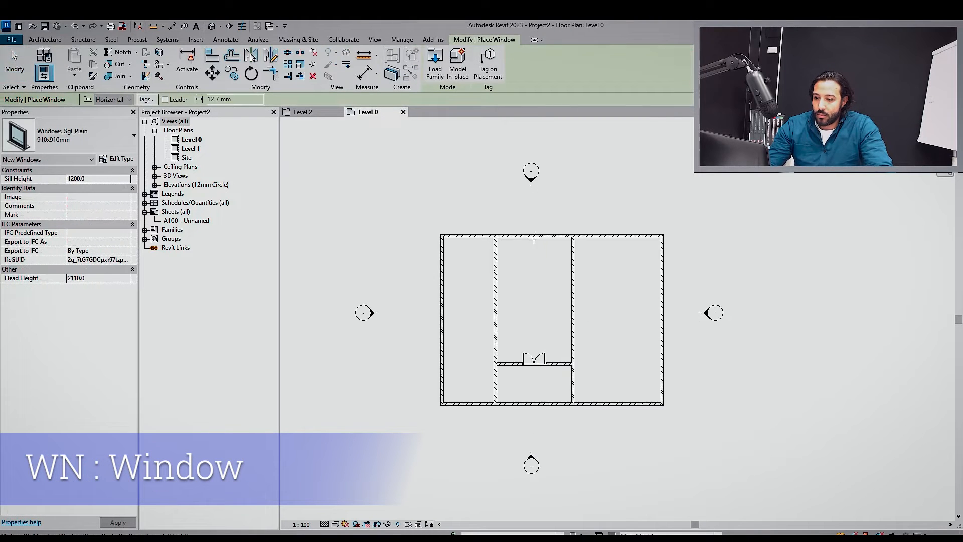
pyautogui.click(540, 235)
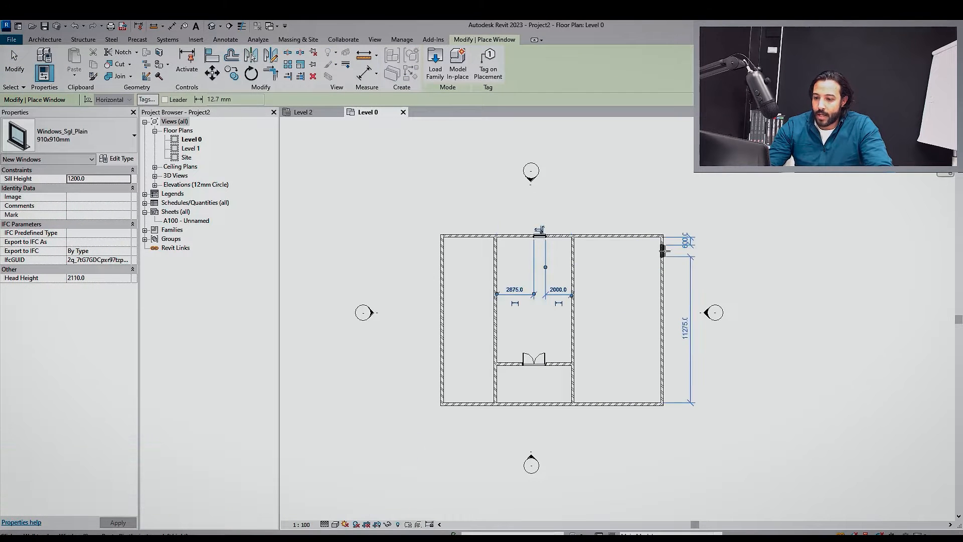
pyautogui.click(661, 328)
pyautogui.click(663, 250)
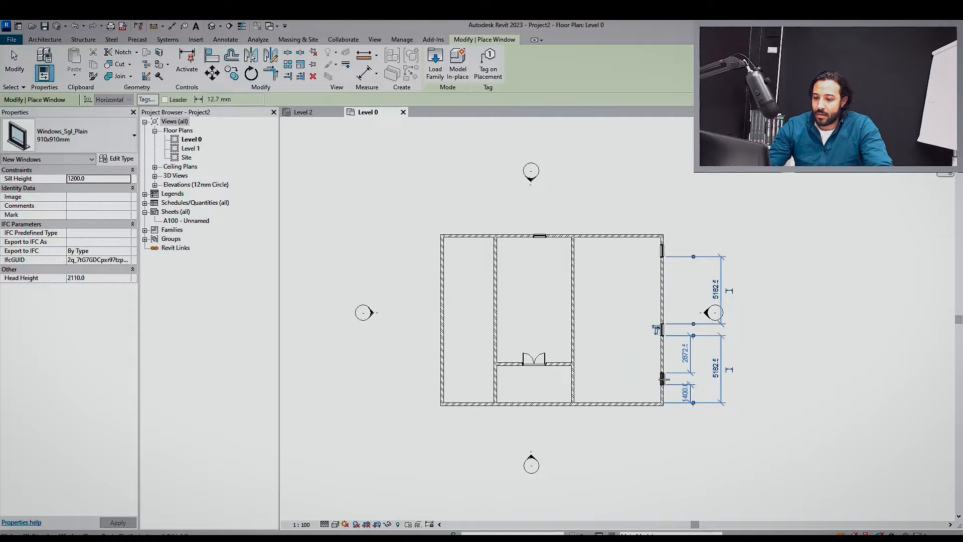
pyautogui.click(662, 380)
pyautogui.press('Escape')
pyautogui.press('Escape')
pyautogui.scroll(-1, 531, 300)
pyautogui.scroll(2, 531, 300)
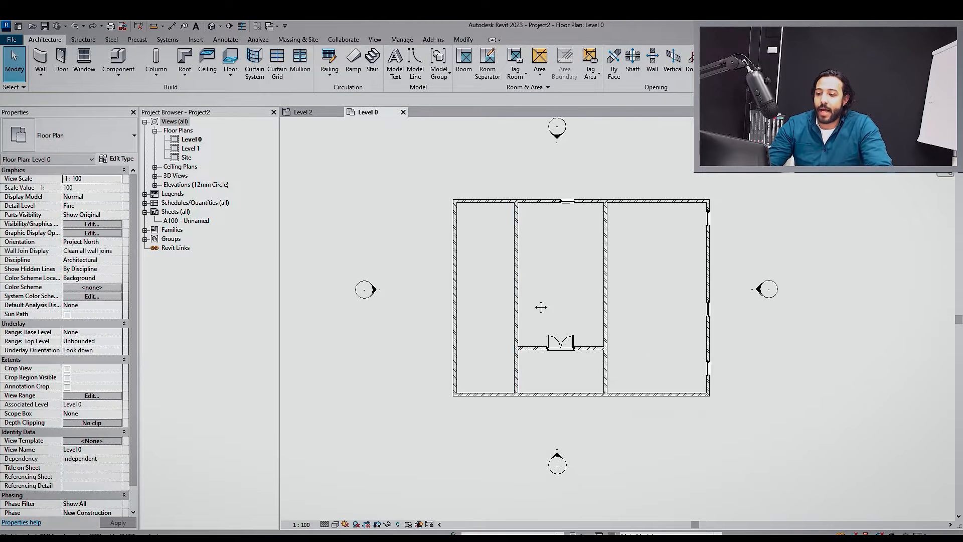
pyautogui.moveTo(577, 347)
pyautogui.mouseDown(button='middle')
pyautogui.moveTo(560, 340)
pyautogui.moveTo(591, 344)
pyautogui.mouseUp(button='middle')
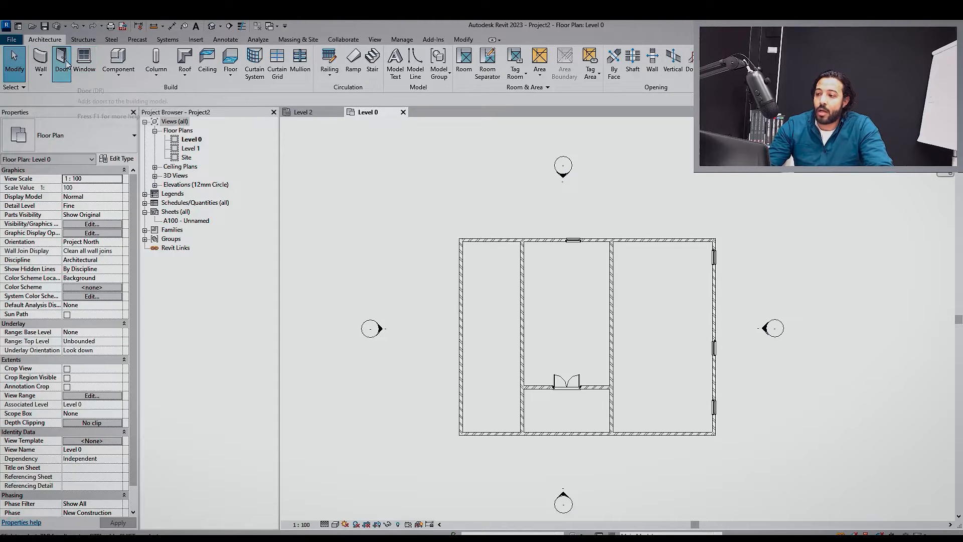
pyautogui.moveTo(567, 350); pyautogui.dragTo(535, 324, button='middle')
pyautogui.scroll(-1, 534, 324)
pyautogui.scroll(2, 562, 314)
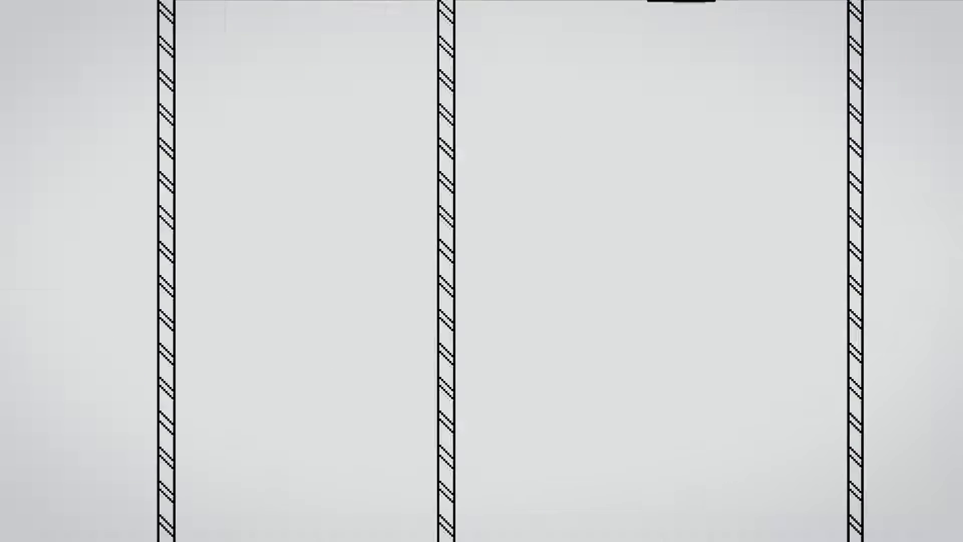
# Open the Keyboard Shortcuts dialog and search its commands for "ceiling"
pyautogui.write('ks')
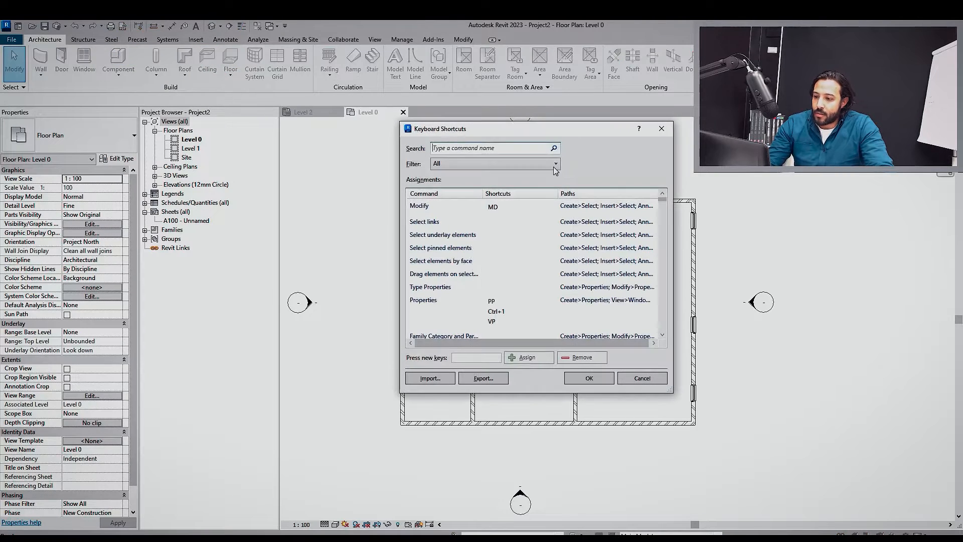
pyautogui.write('c')
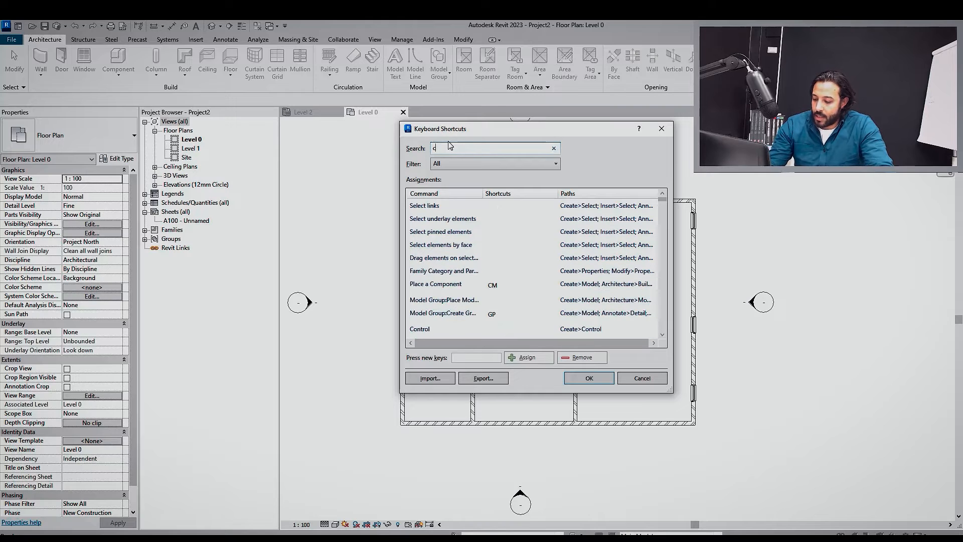
pyautogui.write('eil')
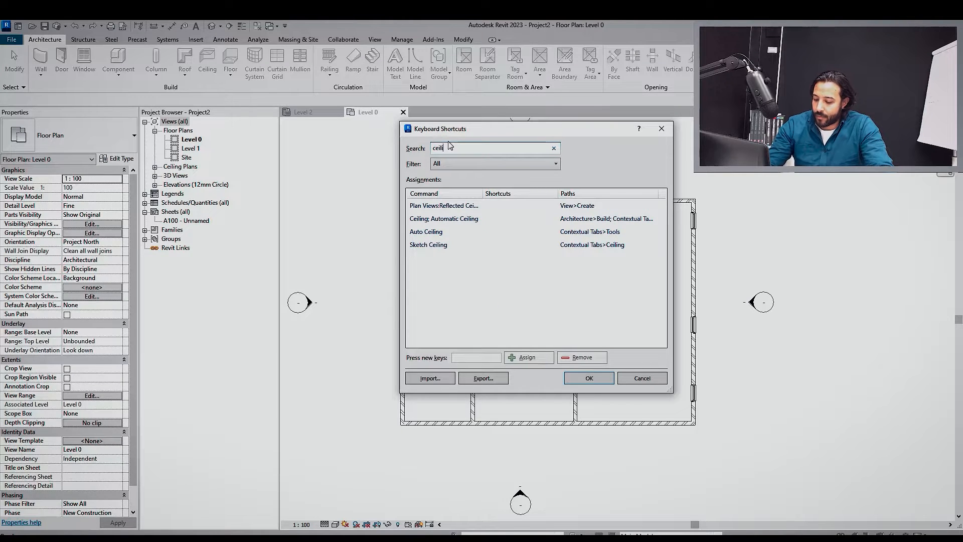
pyautogui.write('ing')
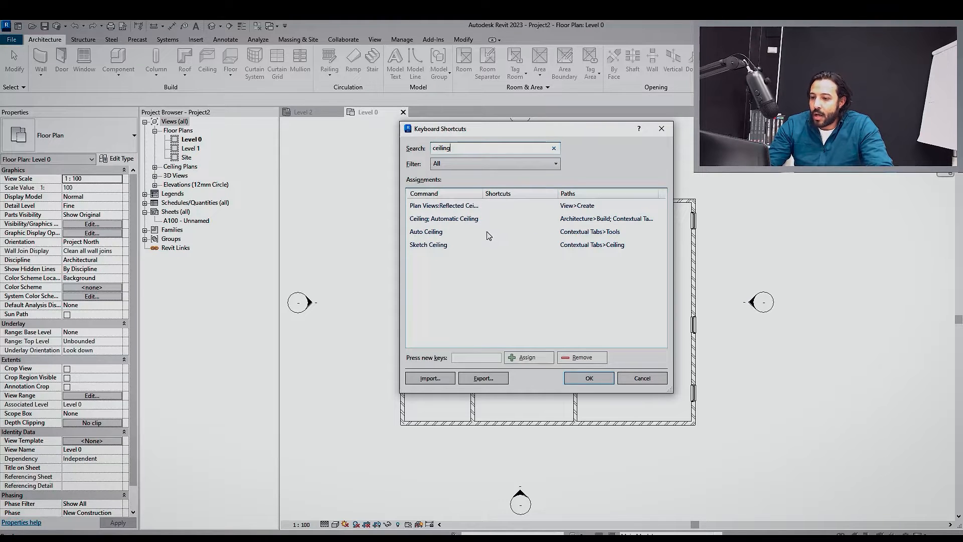
# Assign the shortcut CE to the Sketch Ceiling command and save the shortcut changes
pyautogui.click(507, 206)
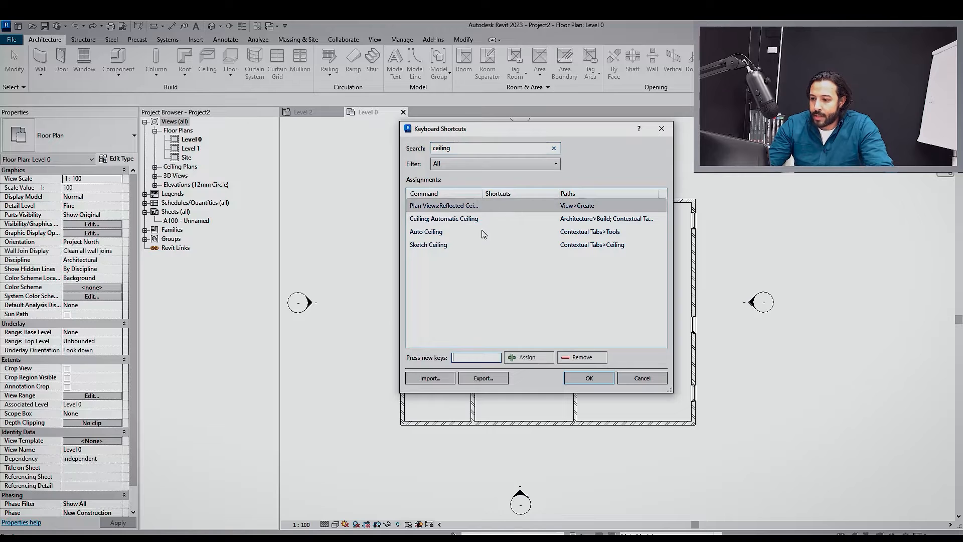
pyautogui.click(483, 233)
pyautogui.click(516, 245)
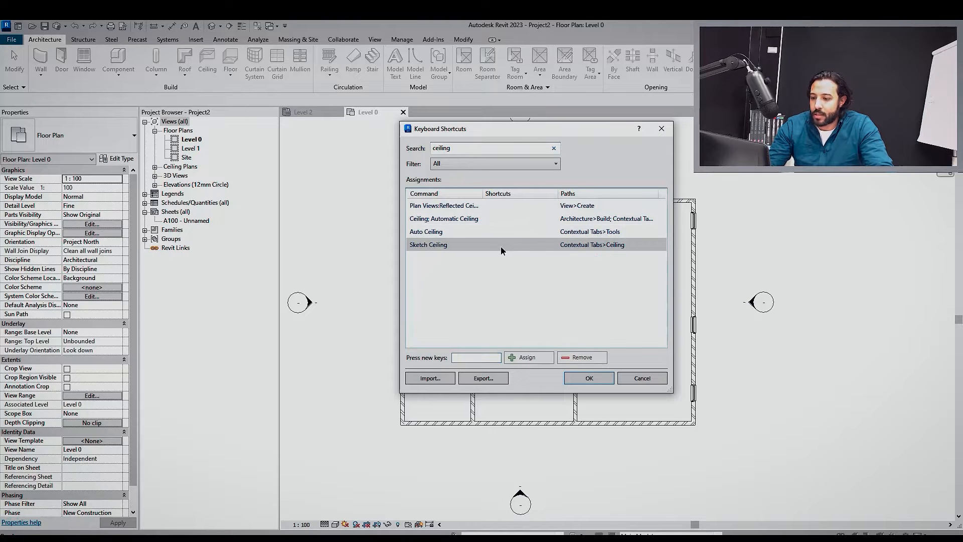
pyautogui.click(465, 357)
pyautogui.write('CE')
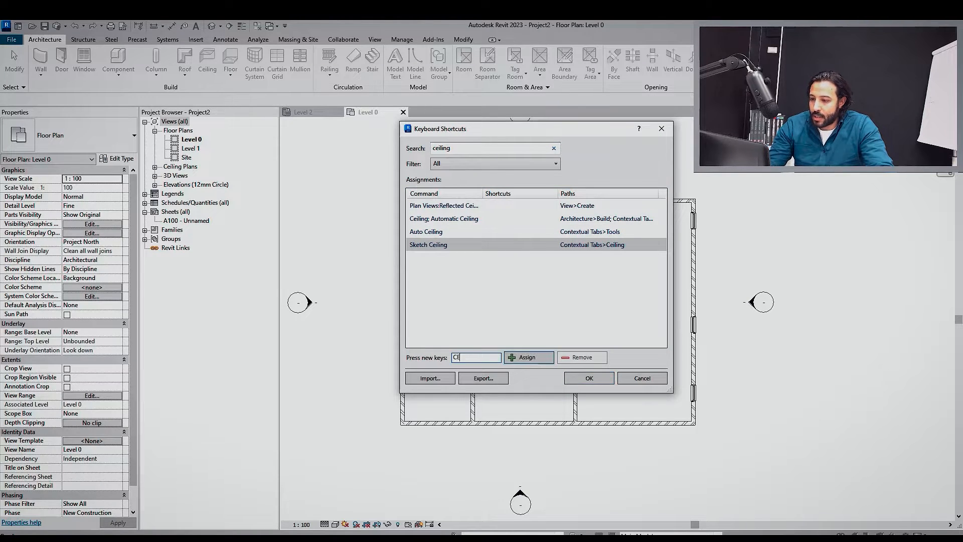
pyautogui.click(525, 357)
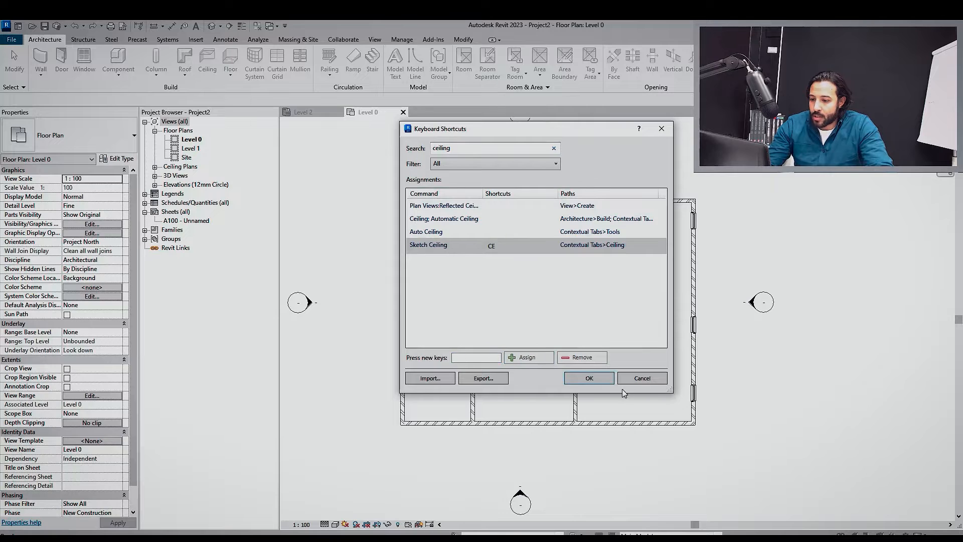
pyautogui.click(591, 379)
pyautogui.scroll(-1, 522, 305)
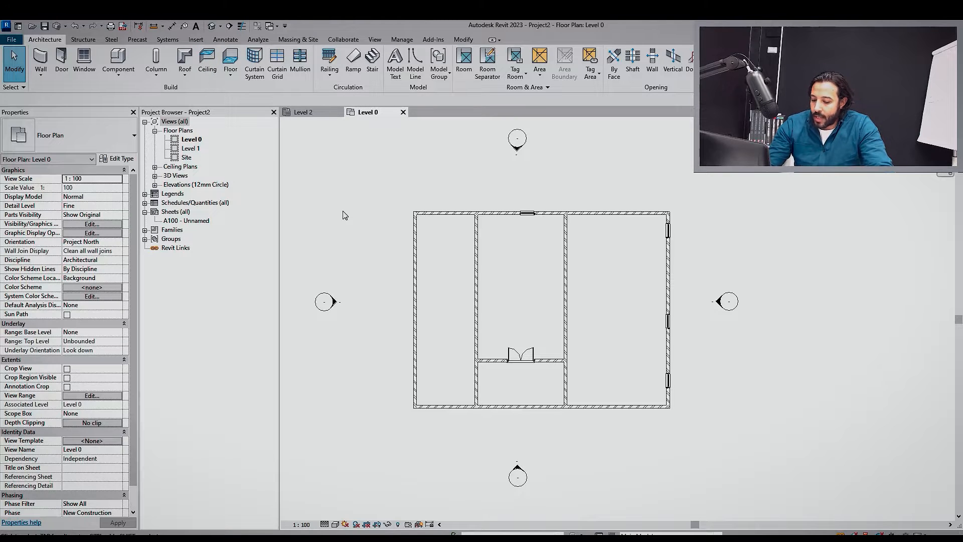
# Search the keyboard shortcuts for "ceil" and assign CE to the Plan Views:Reflected Ceiling Plan command, accepting the duplicate
pyautogui.press('k')
pyautogui.press('s')
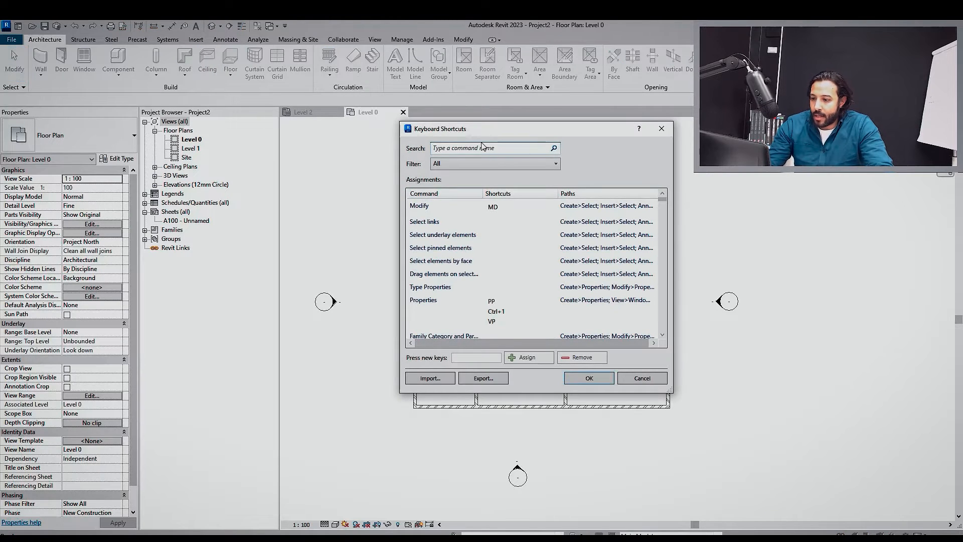
pyautogui.click(484, 147)
pyautogui.write('ce')
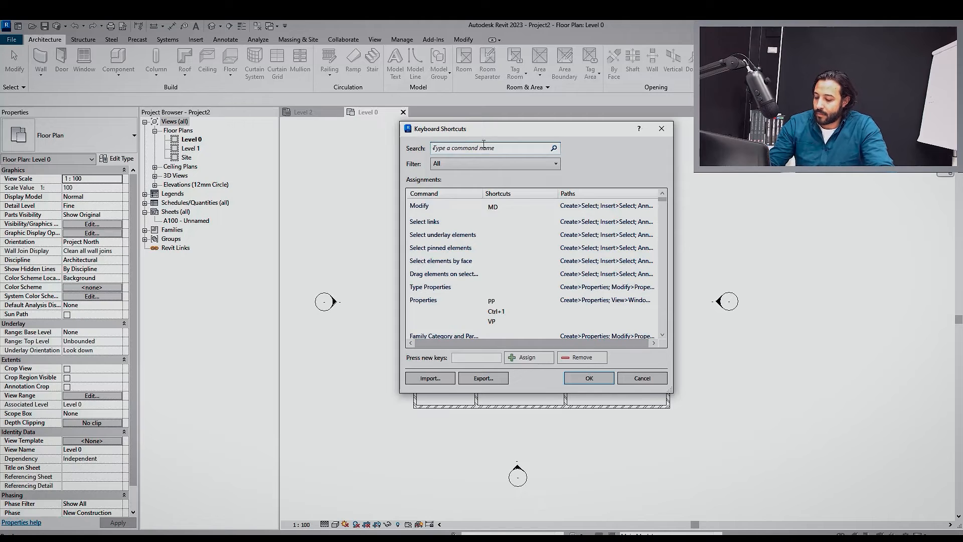
pyautogui.write('il')
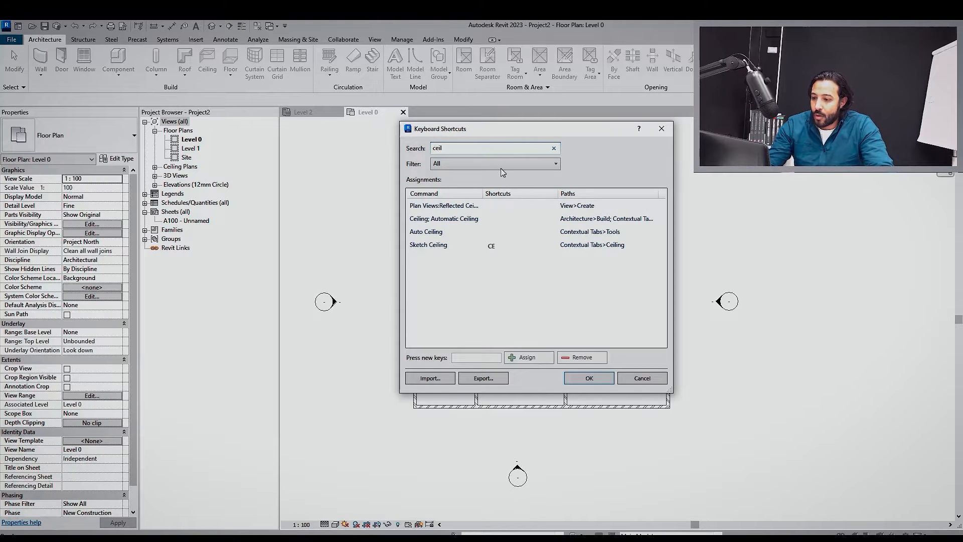
pyautogui.click(509, 205)
pyautogui.write('CE')
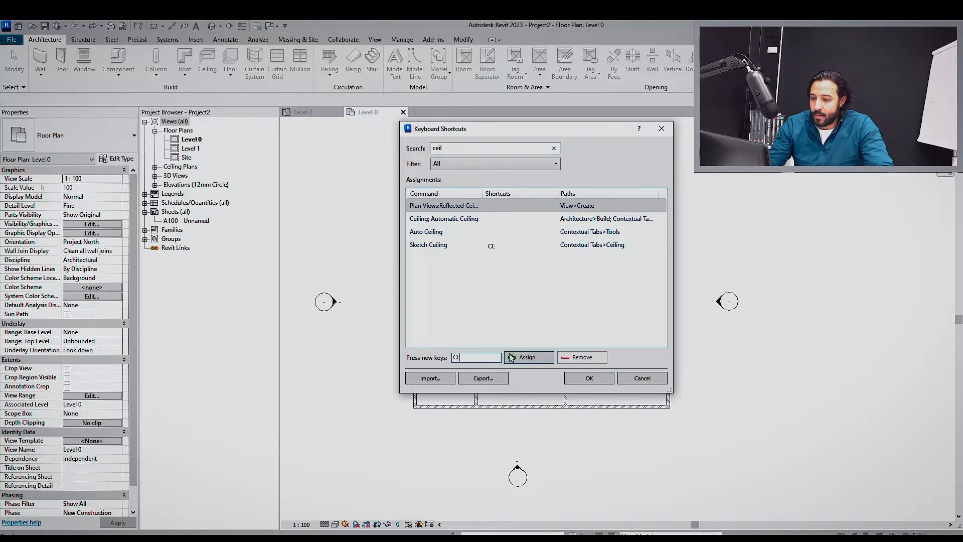
pyautogui.click(529, 357)
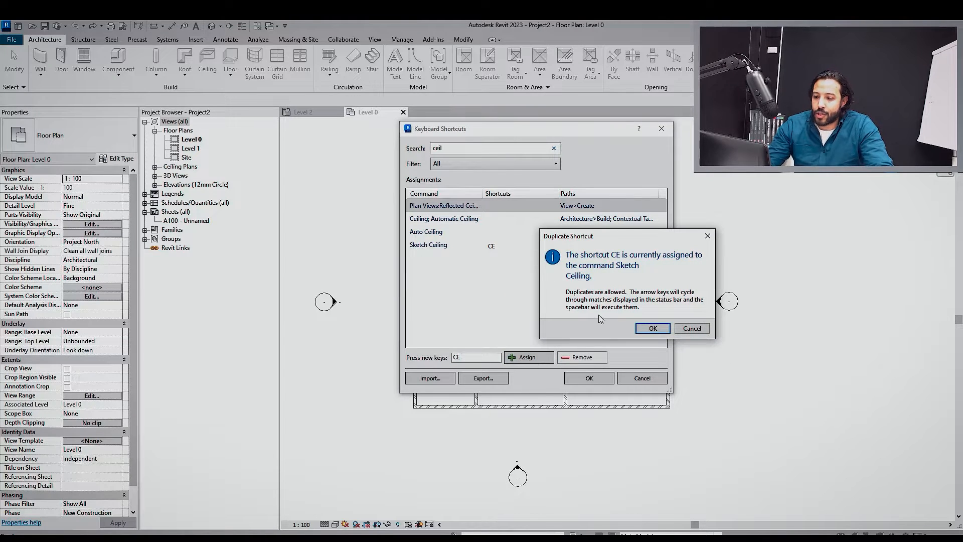
pyautogui.click(653, 328)
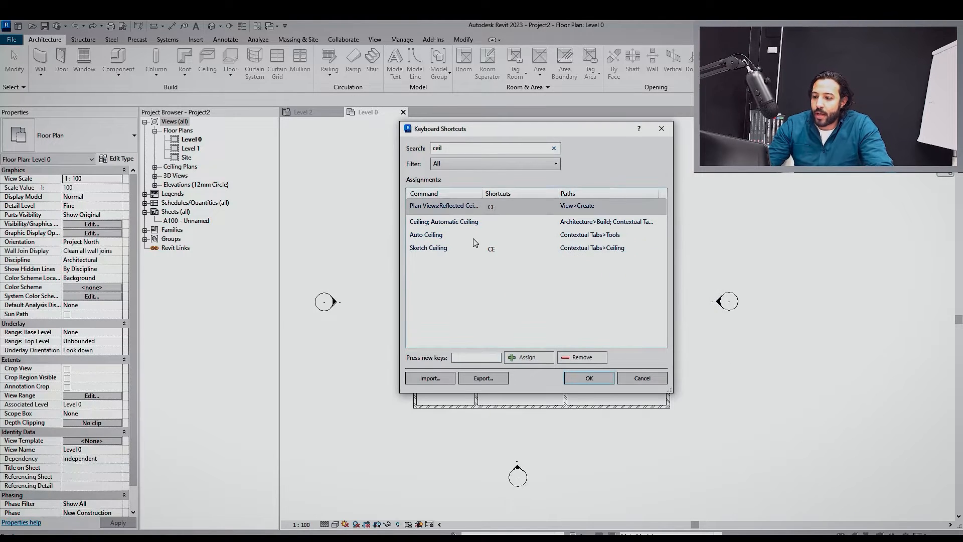
# Remove the CE shortcut from the Sketch Ceiling command and save the shortcut changes
pyautogui.click(502, 247)
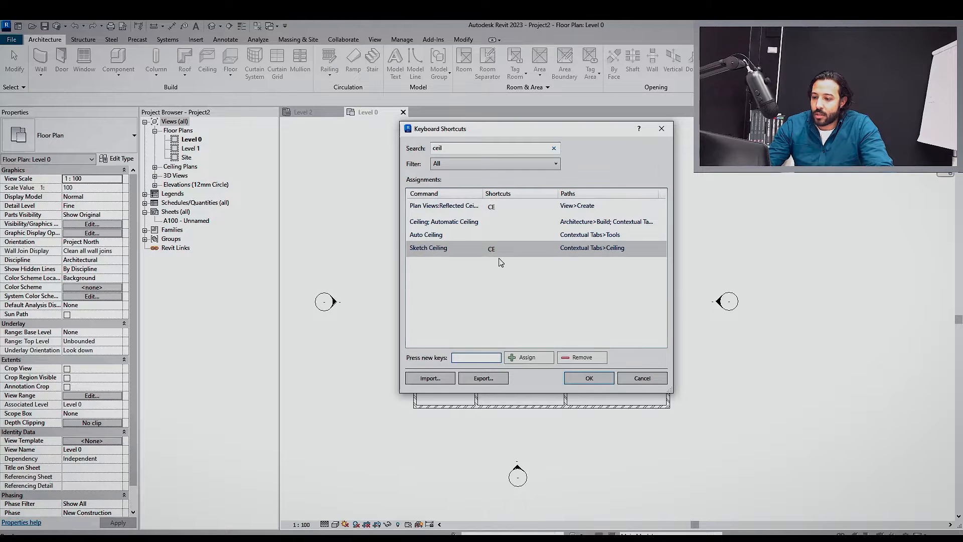
pyautogui.click(581, 357)
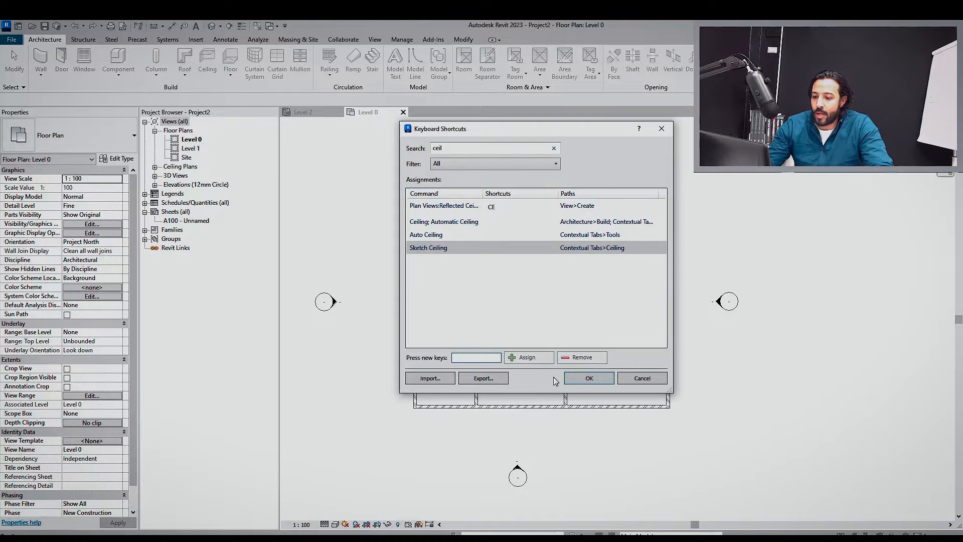
pyautogui.click(582, 380)
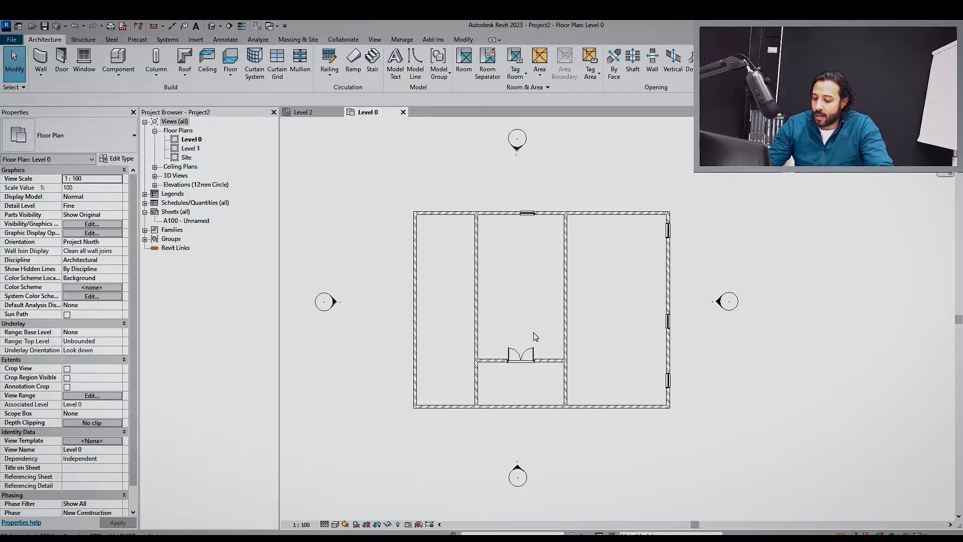
# Test the CE shortcut and dismiss the New RCP dialog without creating a view
pyautogui.press('c')
pyautogui.press('e')
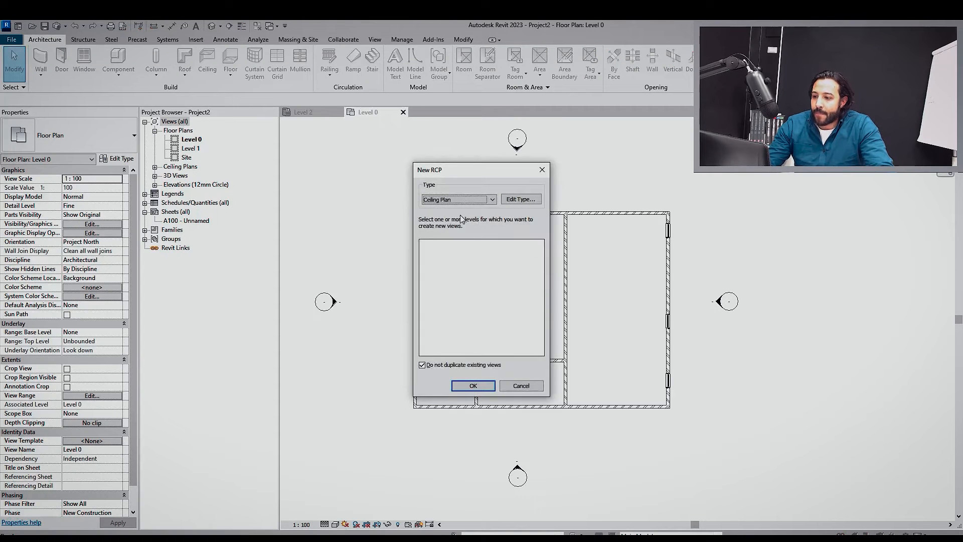
pyautogui.press('Escape')
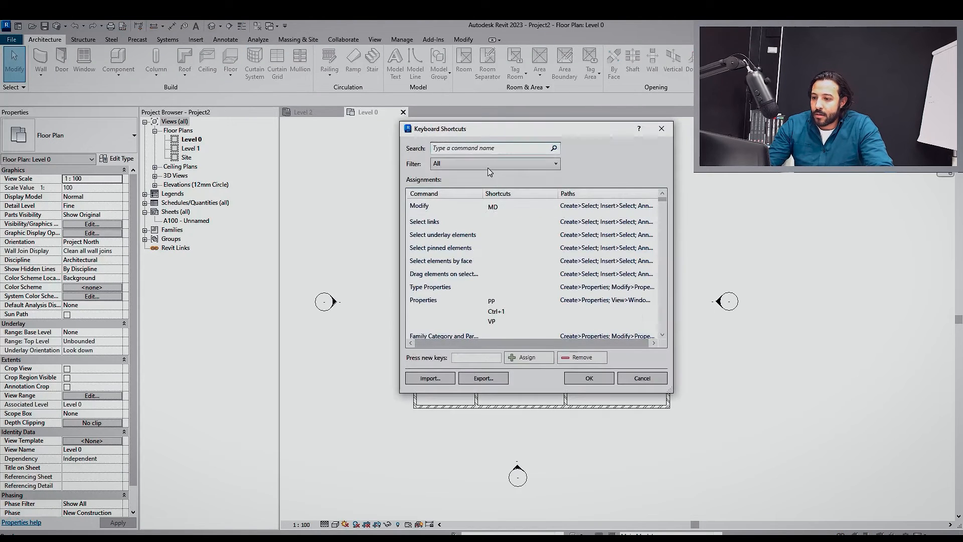
# Search the keyboard shortcuts for "ceil" and assign CE to the Ceiling; Automatic Ceiling command, accepting the duplicate
pyautogui.write('ce')
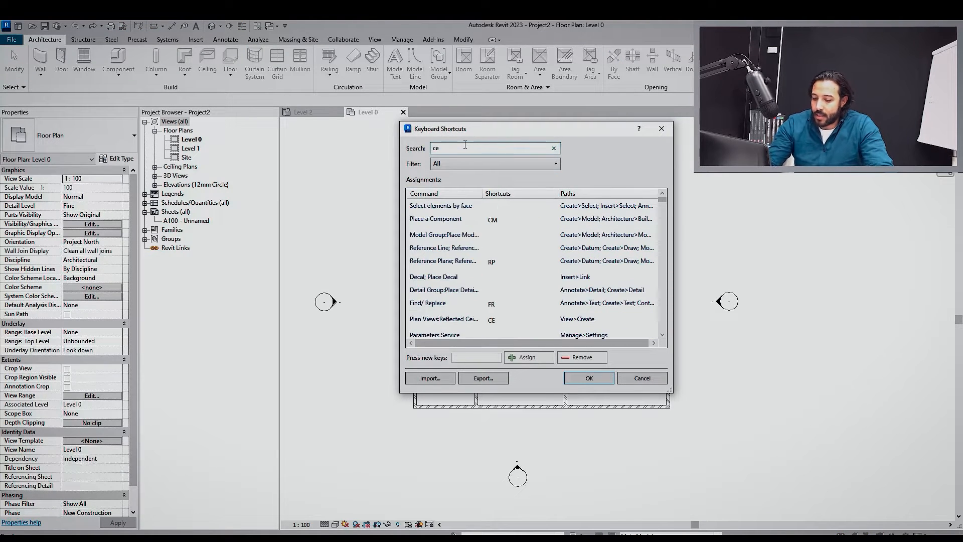
pyautogui.write('il')
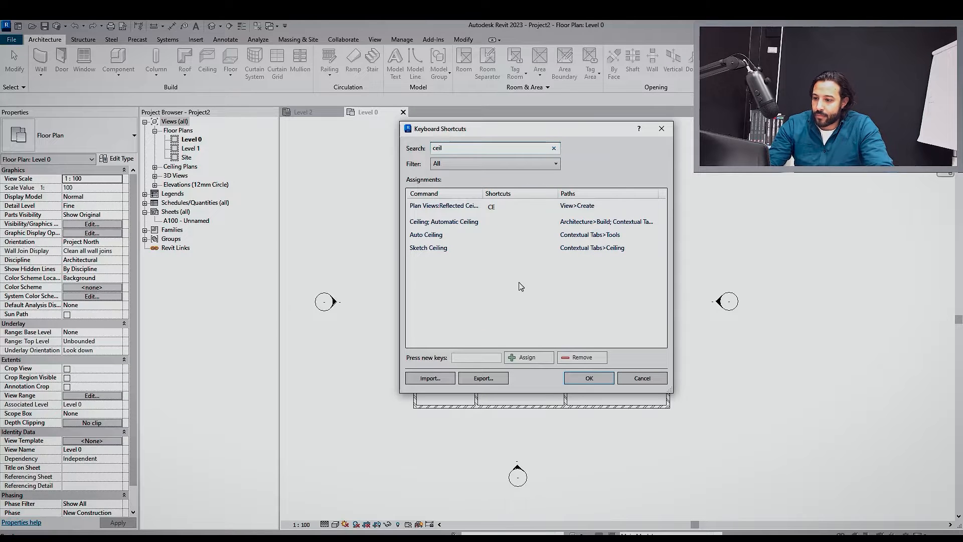
pyautogui.click(488, 224)
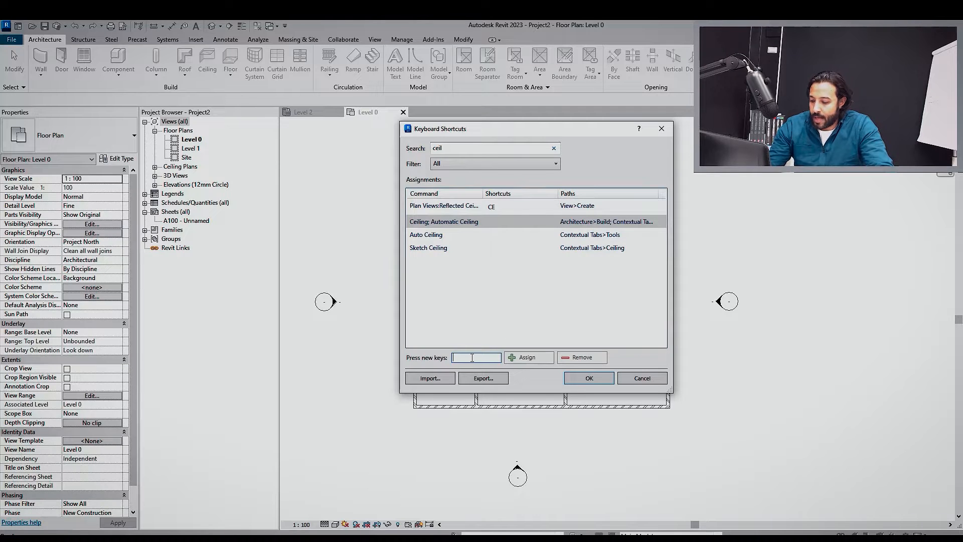
pyautogui.write('CE')
pyautogui.click(525, 359)
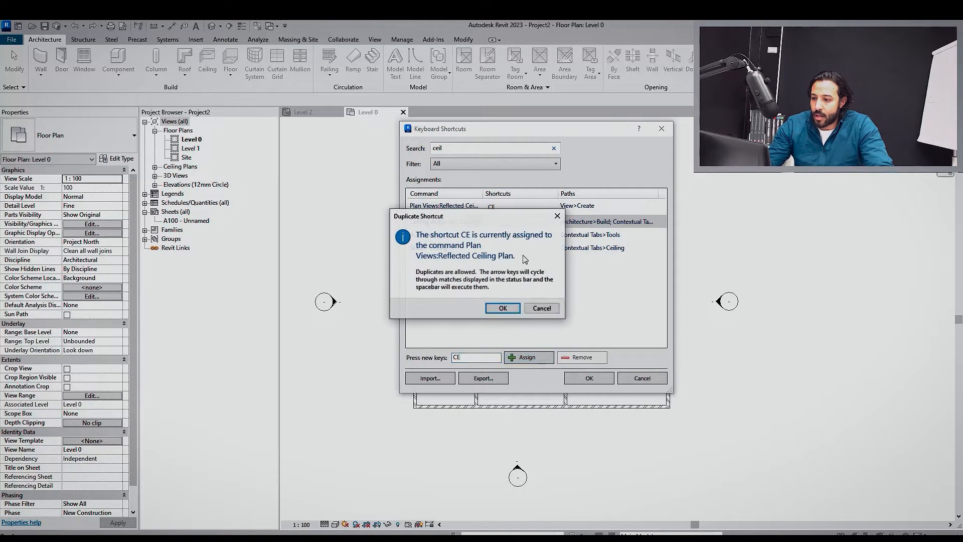
pyautogui.click(503, 307)
# Remove the CE shortcut from the Plan Views:Reflected Ceiling Plan command and save the shortcut changes
pyautogui.click(452, 206)
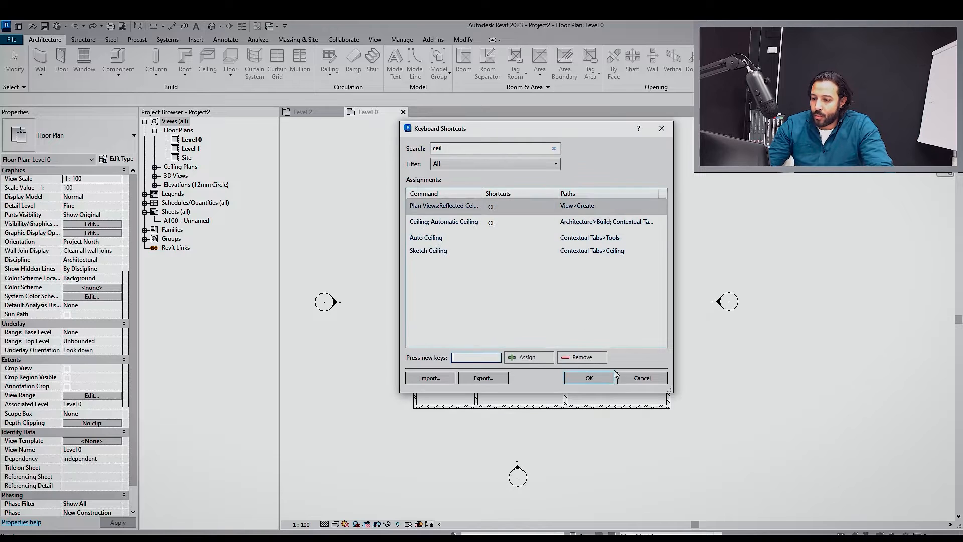
pyautogui.click(458, 208)
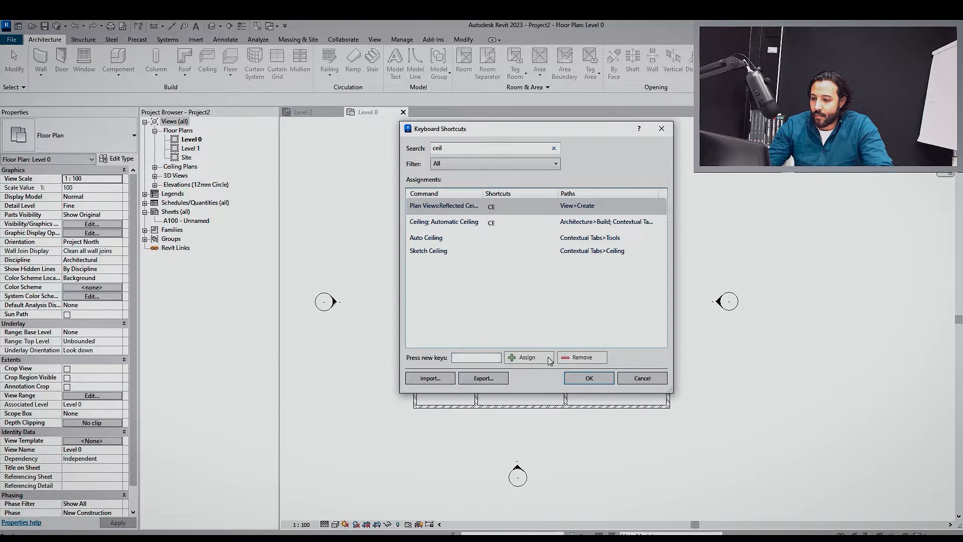
pyautogui.click(491, 205)
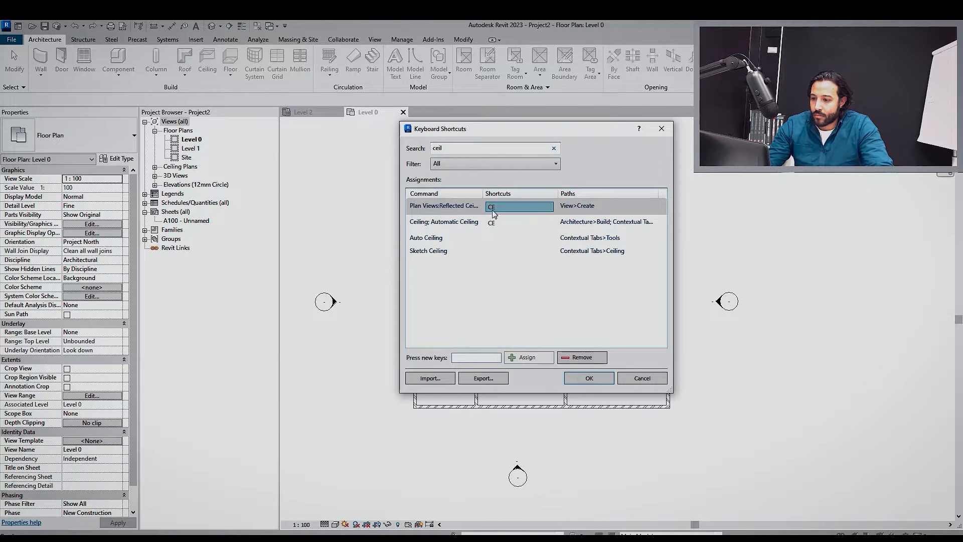
pyautogui.click(576, 358)
pyautogui.click(590, 380)
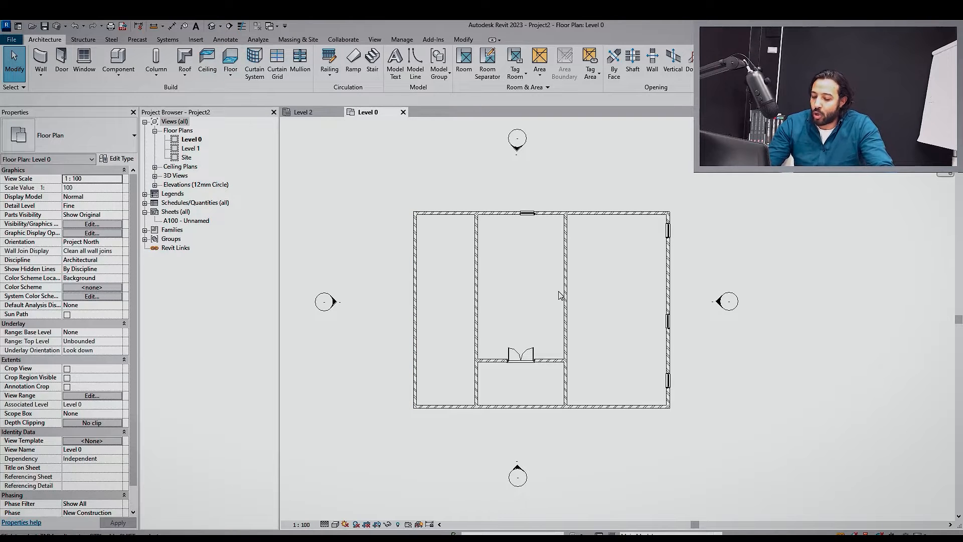
# Check the shortcuts assigned to the "ceil" commands in the Keyboard Shortcuts dialog, and close it
pyautogui.write('ks')
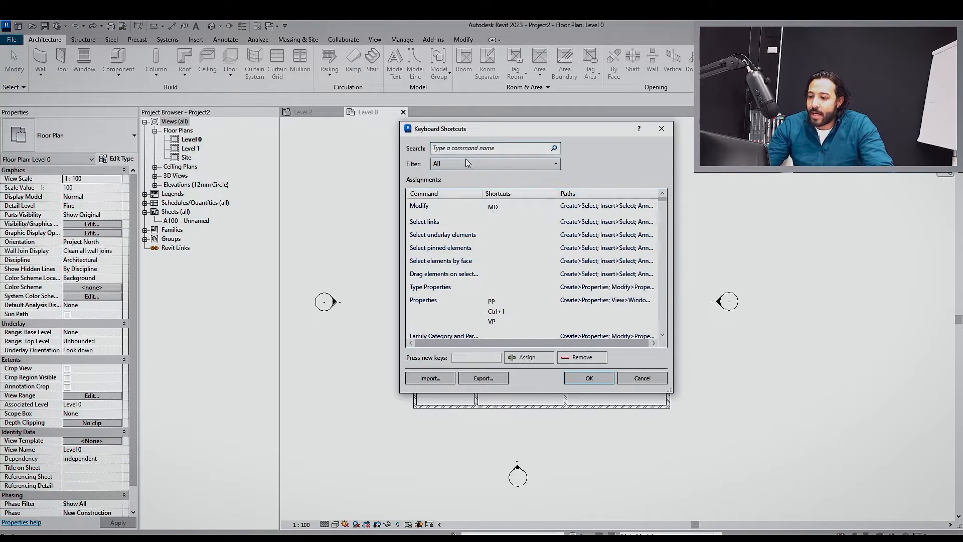
pyautogui.write('ce')
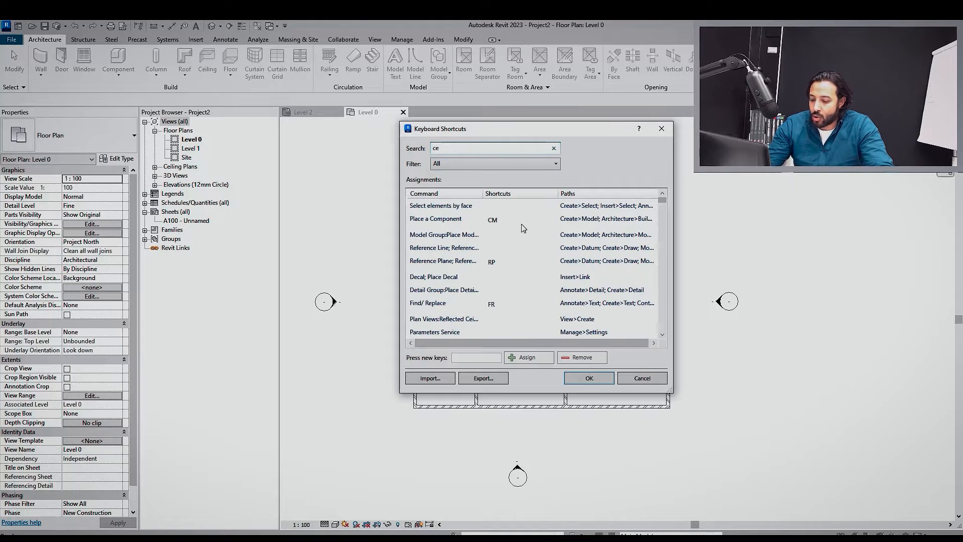
pyautogui.write('il')
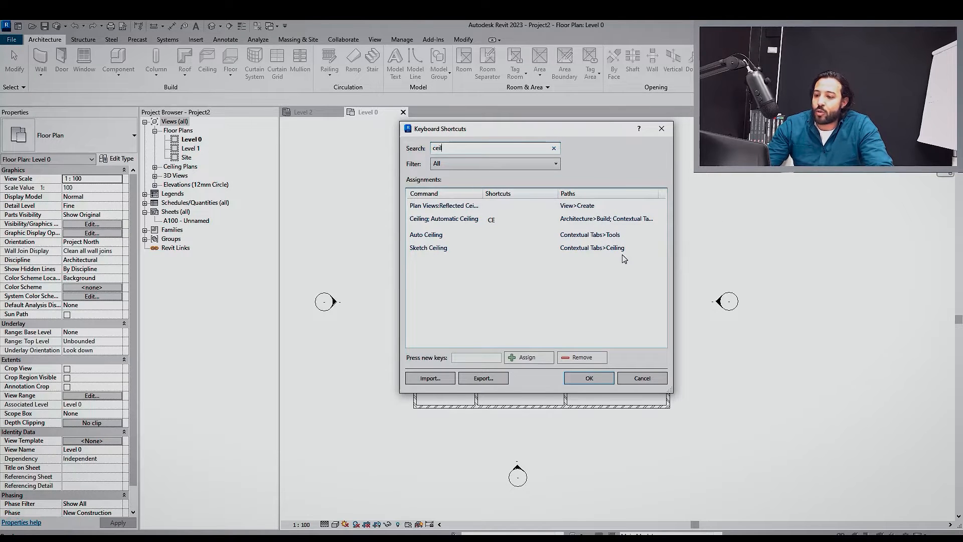
pyautogui.click(661, 129)
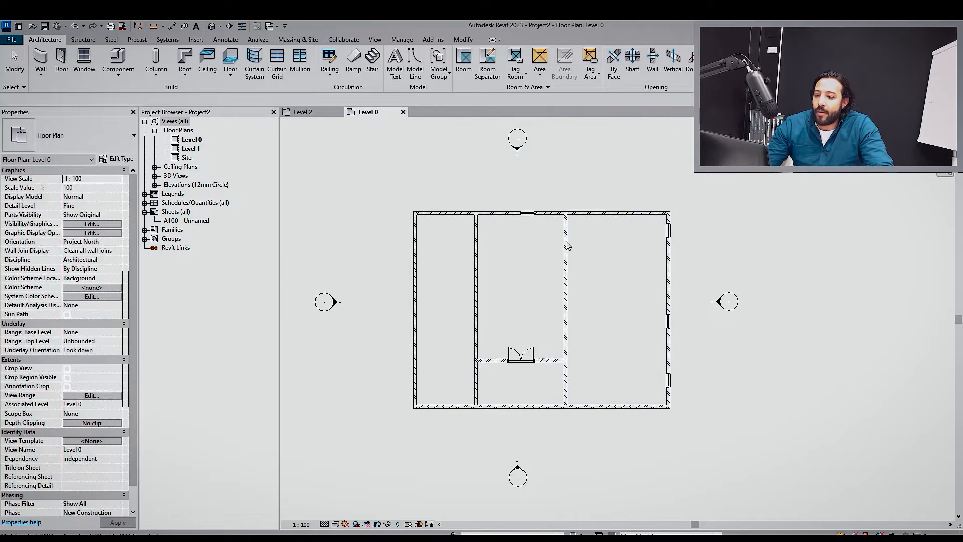
pyautogui.scroll(-1, 547, 307)
pyautogui.scroll(1, 546, 307)
pyautogui.moveTo(547, 307)
pyautogui.mouseDown(button='middle')
pyautogui.moveTo(573, 351)
pyautogui.moveTo(526, 320)
pyautogui.mouseUp(button='middle')
pyautogui.scroll(-1, 601, 351)
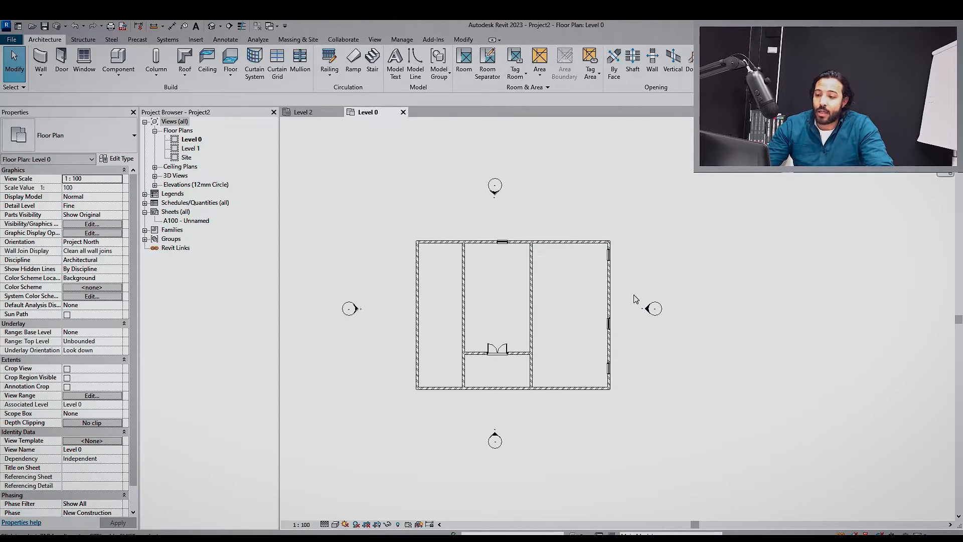
pyautogui.scroll(-1, 625, 262)
pyautogui.moveTo(621, 267); pyautogui.dragTo(594, 254, button='middle')
pyautogui.scroll(2, 591, 254)
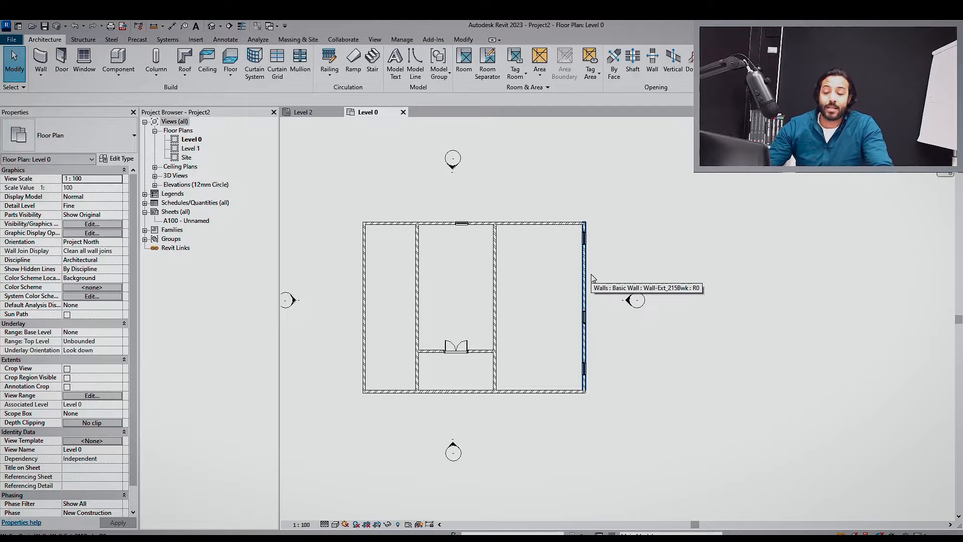
pyautogui.scroll(-3, 609, 277)
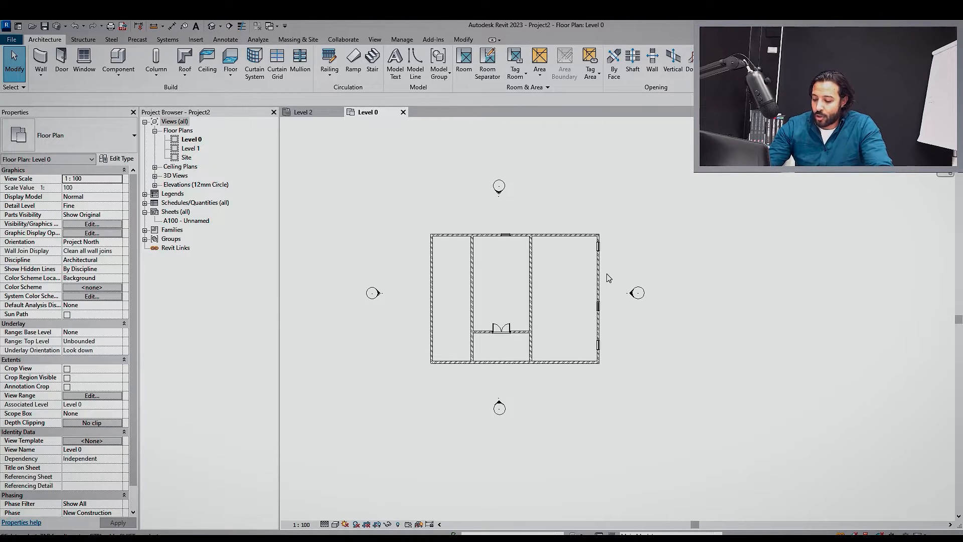
# Start the Structural Column command and check the available column types and loadable families without loading anything
pyautogui.press('c')
pyautogui.press('l')
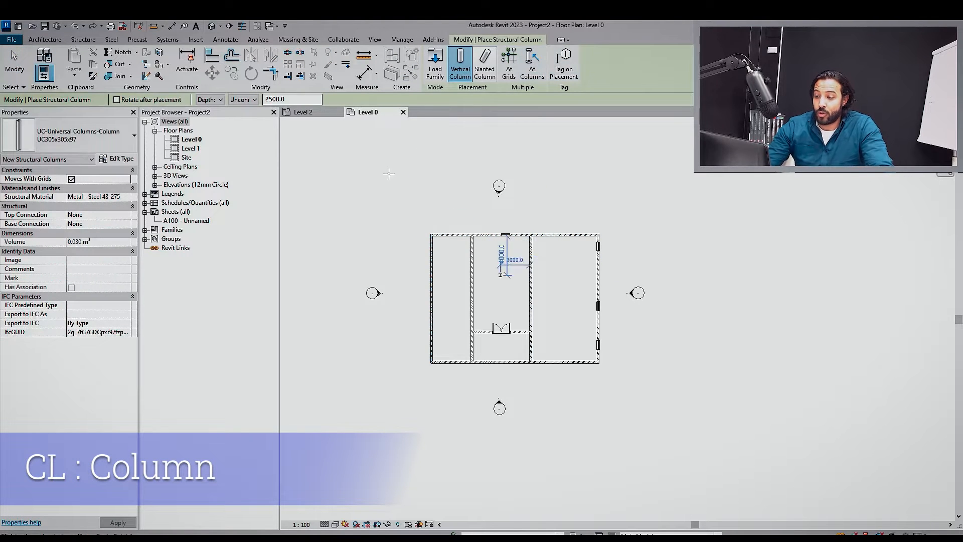
pyautogui.scroll(3, 389, 173)
pyautogui.click(75, 135)
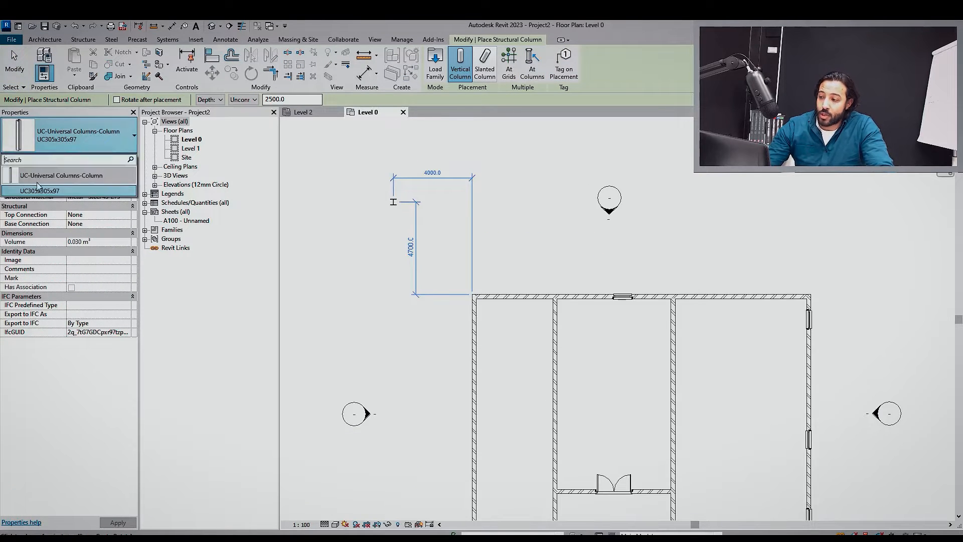
pyautogui.click(434, 79)
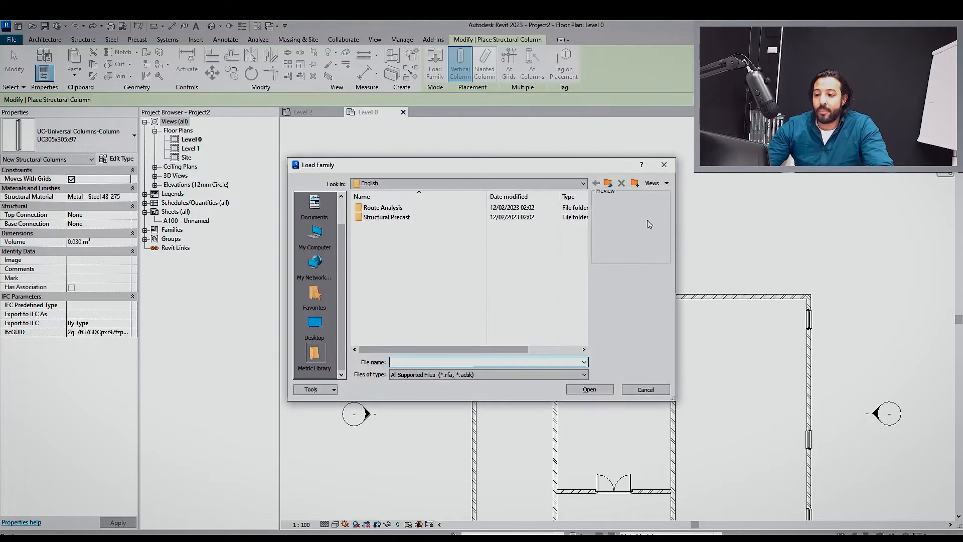
pyautogui.click(645, 388)
# Place a vertical UC305x305x97 structural column with an unconnected depth of 2500 near the building's upper-left corner
pyautogui.moveTo(516, 316)
pyautogui.mouseDown(button='middle')
pyautogui.moveTo(529, 326)
pyautogui.moveTo(354, 276)
pyautogui.moveTo(429, 306)
pyautogui.mouseUp(button='middle')
pyautogui.scroll(-1, 354, 276)
pyautogui.scroll(-2, 627, 281)
pyautogui.scroll(5, 399, 301)
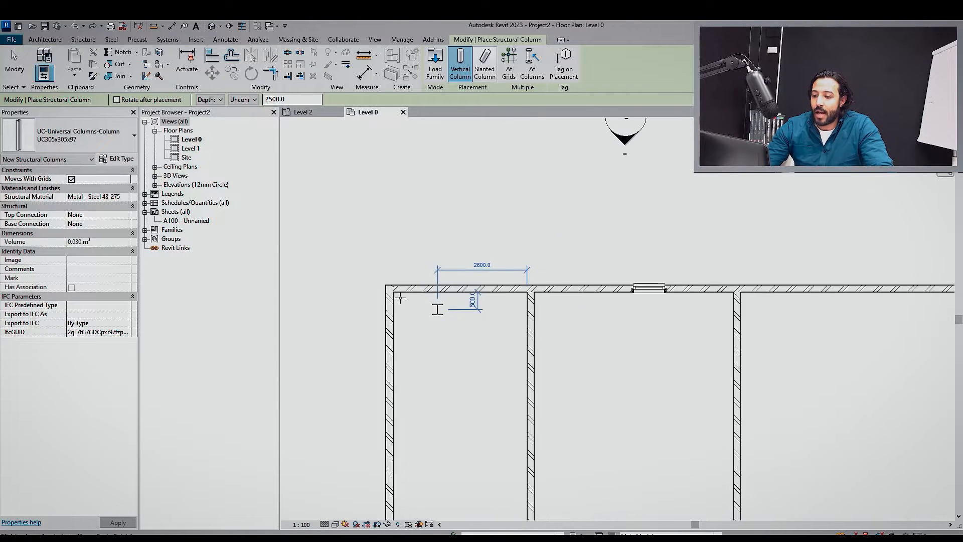
pyautogui.click(426, 294)
pyautogui.scroll(-1, 702, 327)
pyautogui.moveTo(702, 327); pyautogui.dragTo(370, 316, button='middle')
pyautogui.moveTo(397, 230); pyautogui.dragTo(509, 237, button='middle')
# Set the column extent to Height up to Level 1 and place columns at the upper exterior wall's two interior-wall junctions and upper-right corner
pyautogui.click(210, 99)
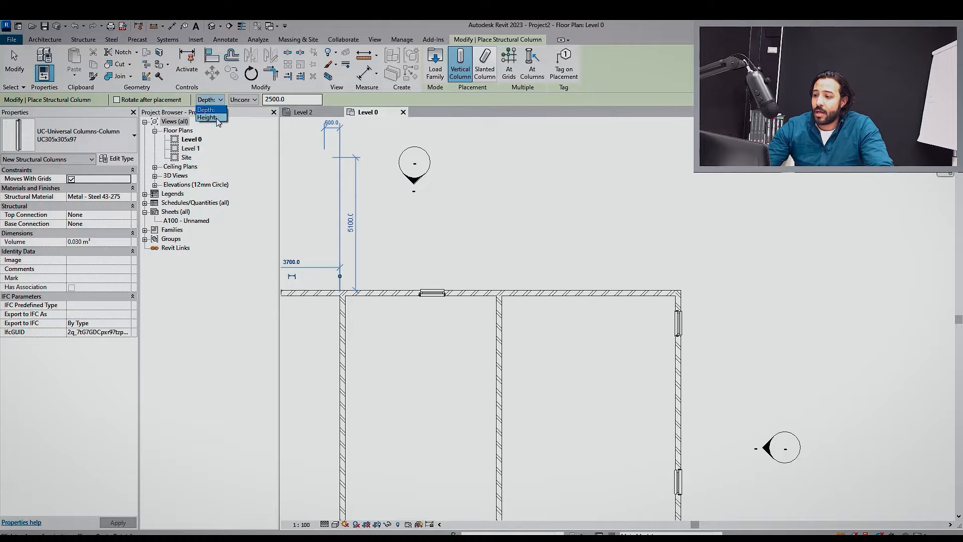
pyautogui.click(208, 118)
pyautogui.click(244, 100)
pyautogui.click(239, 117)
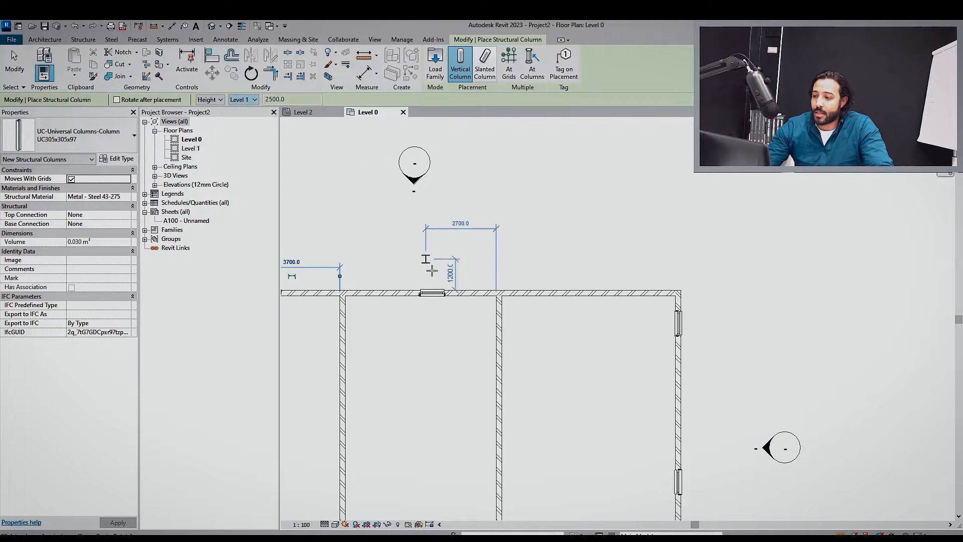
pyautogui.scroll(3, 350, 299)
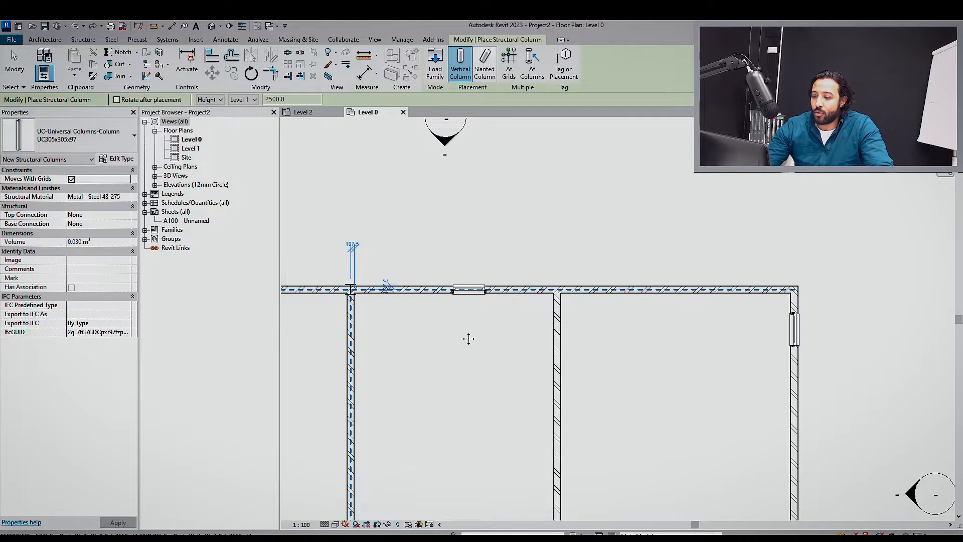
pyautogui.moveTo(468, 339); pyautogui.dragTo(407, 333, button='middle')
pyautogui.click(556, 290)
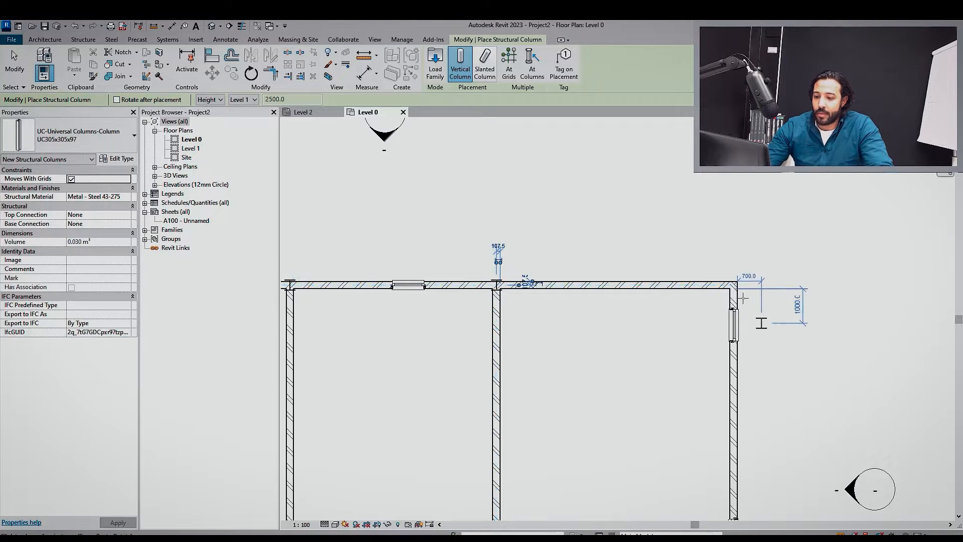
pyautogui.click(735, 283)
pyautogui.scroll(-2, 756, 354)
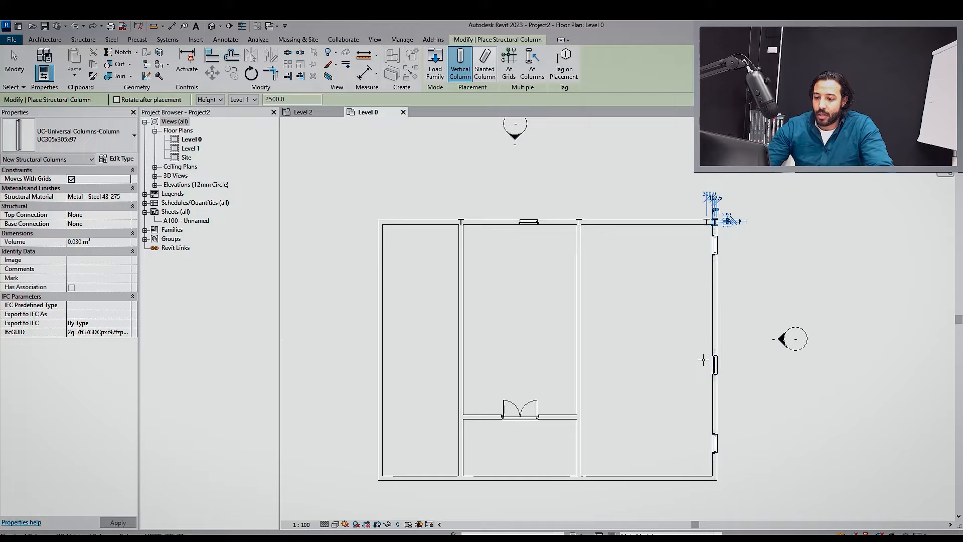
# Place four more UC305x305x97 columns in line with the double-door wall: right exterior wall, both interior-wall junctions and near the left exterior wall
pyautogui.click(714, 415)
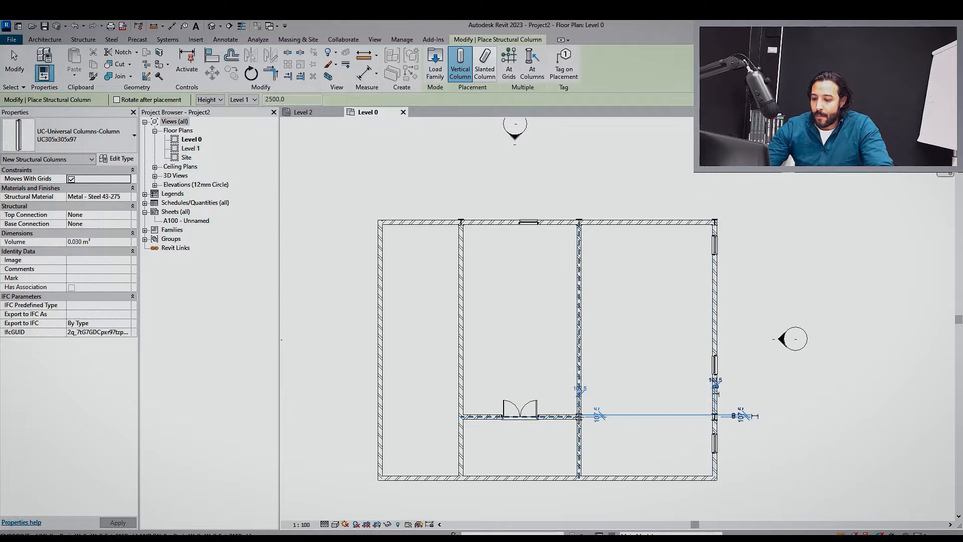
pyautogui.click(579, 416)
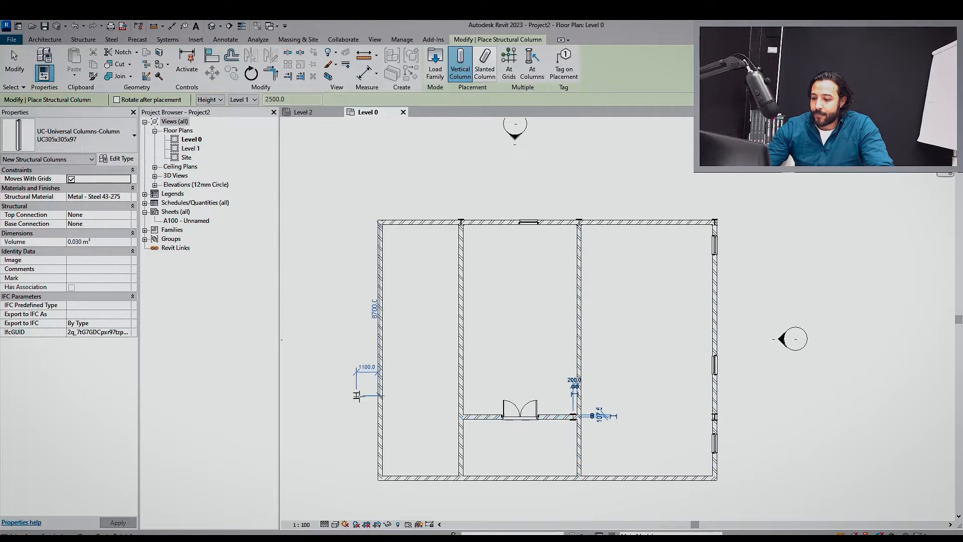
pyautogui.click(460, 416)
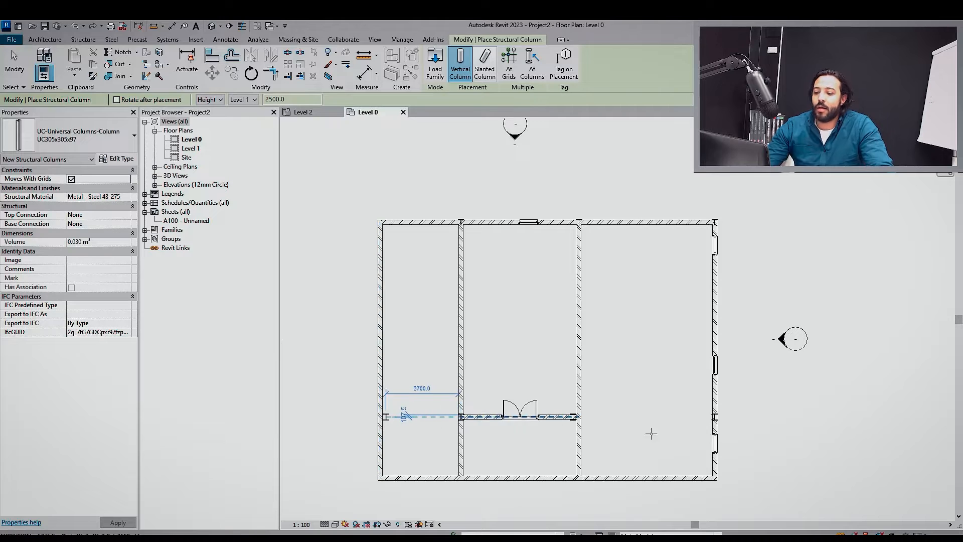
pyautogui.click(385, 417)
pyautogui.scroll(-2, 421, 396)
pyautogui.press('Escape')
# Draw a horizontal grid line along the upper exterior wall, extending past both sides of the building
pyautogui.scroll(2, 441, 358)
pyautogui.moveTo(472, 366); pyautogui.dragTo(493, 382, button='middle')
pyautogui.scroll(-3, 435, 352)
pyautogui.scroll(2, 470, 297)
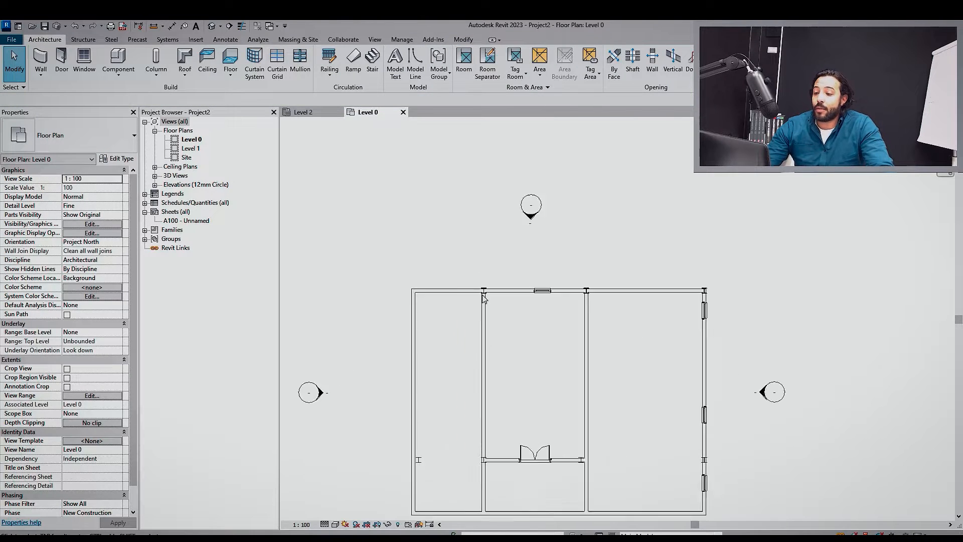
pyautogui.scroll(2, 484, 297)
pyautogui.moveTo(296, 227); pyautogui.dragTo(422, 297)
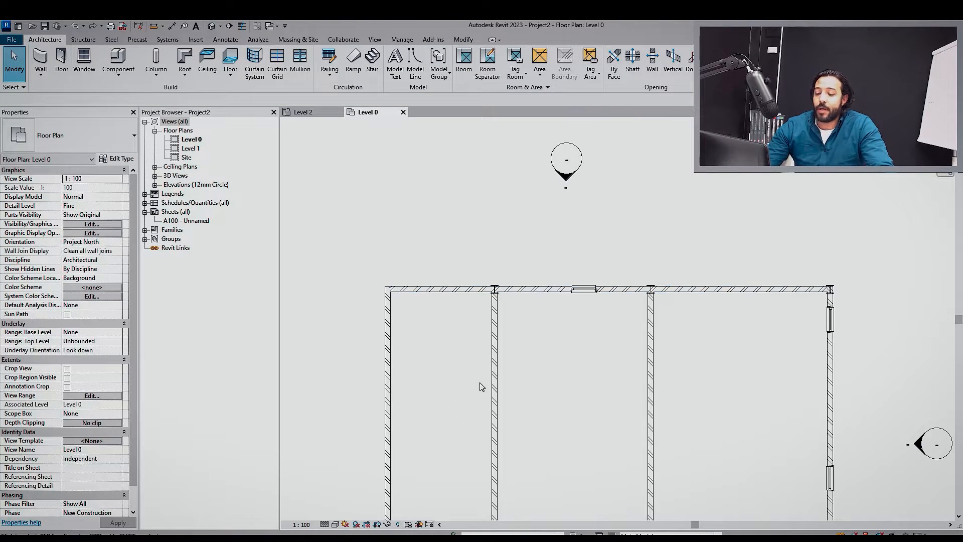
pyautogui.scroll(-4, 481, 386)
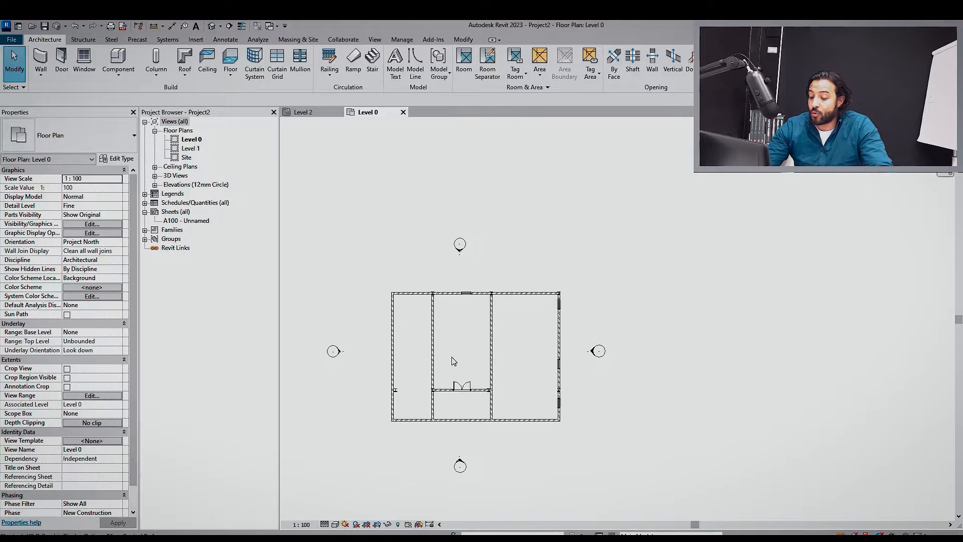
pyautogui.press('g')
pyautogui.press('r')
pyautogui.click(471, 292)
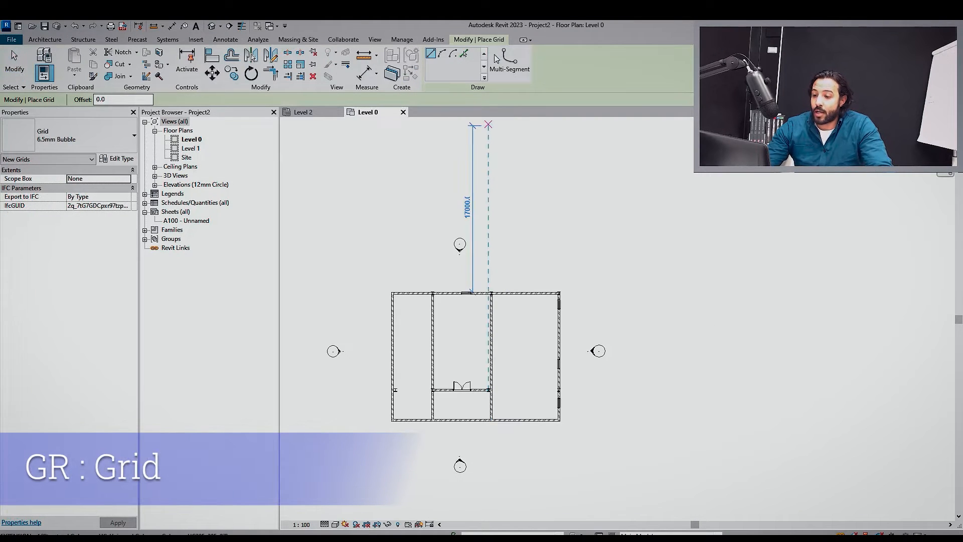
pyautogui.press('Escape')
pyautogui.click(637, 292)
pyautogui.click(358, 293)
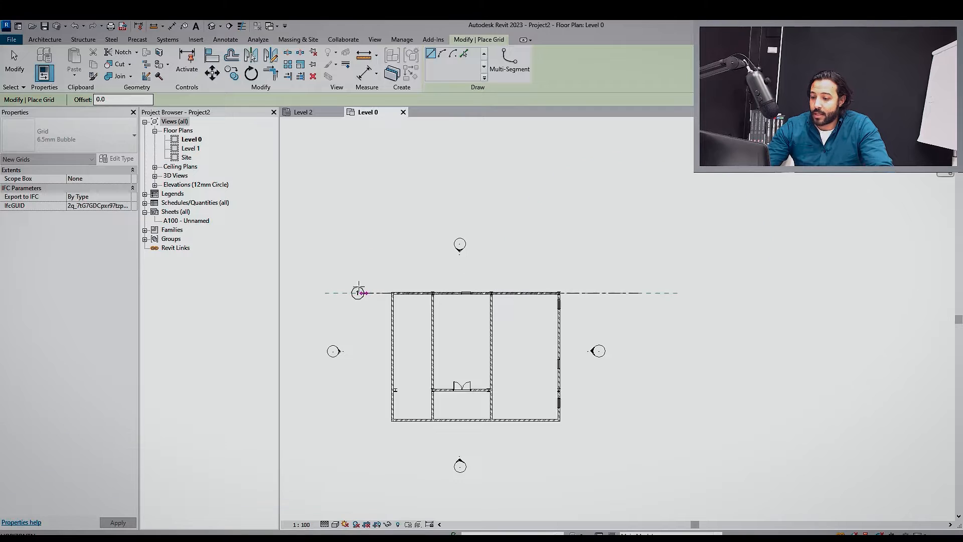
pyautogui.press('Escape')
pyautogui.press('Escape')
# Copy grid 1 straight down to the columns along the double-door wall, with the Constrain option enabled
pyautogui.scroll(3, 381, 287)
pyautogui.scroll(-2, 380, 287)
pyautogui.click(374, 286)
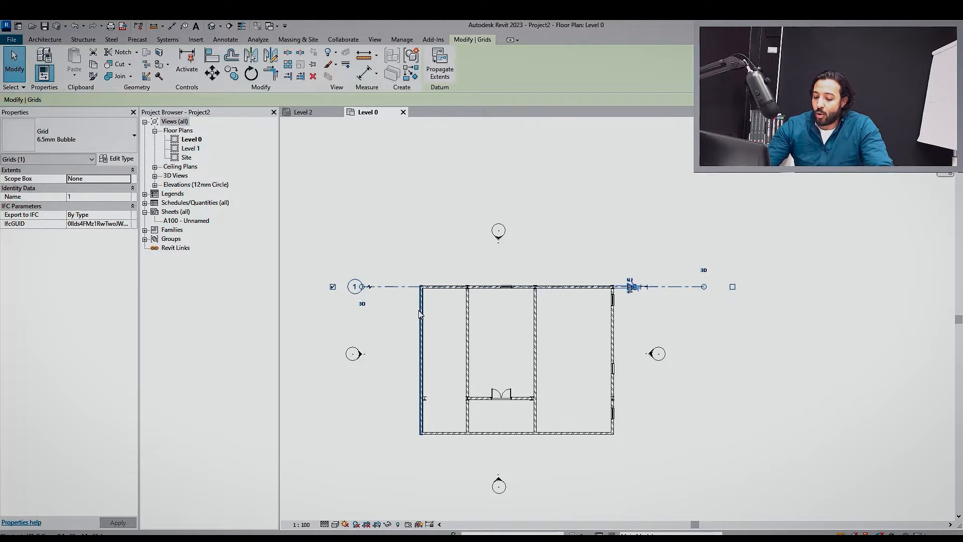
pyautogui.press('c')
pyautogui.press('o')
pyautogui.scroll(5, 505, 294)
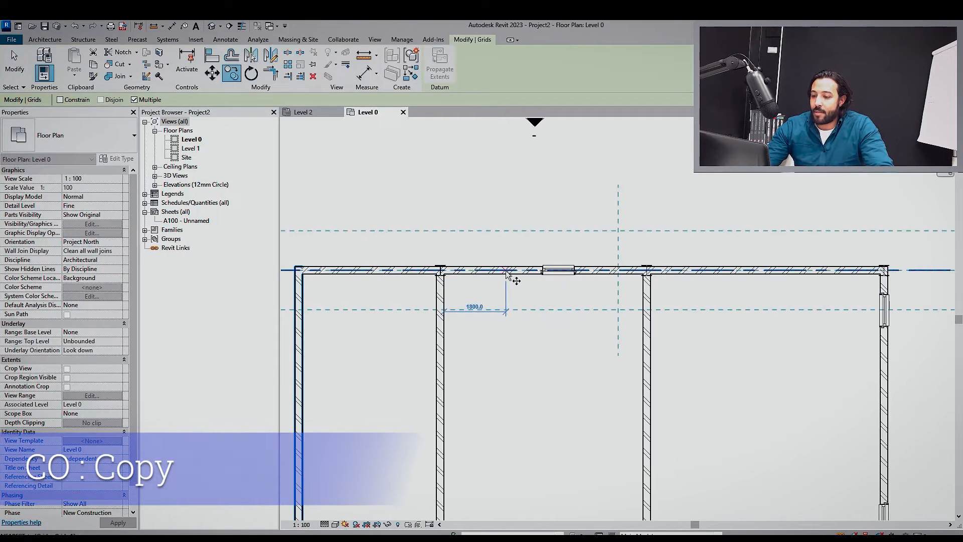
pyautogui.click(506, 272)
pyautogui.scroll(-4, 506, 274)
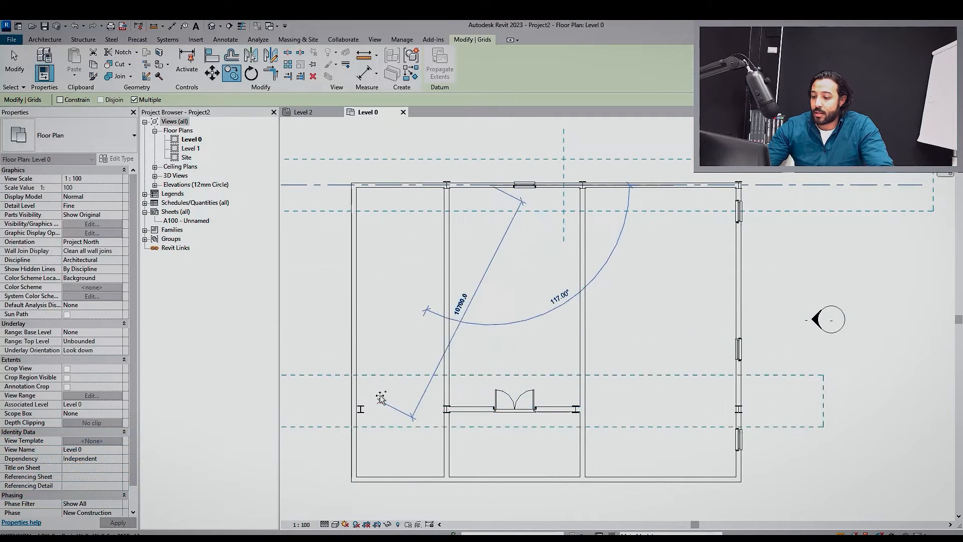
pyautogui.scroll(3, 452, 351)
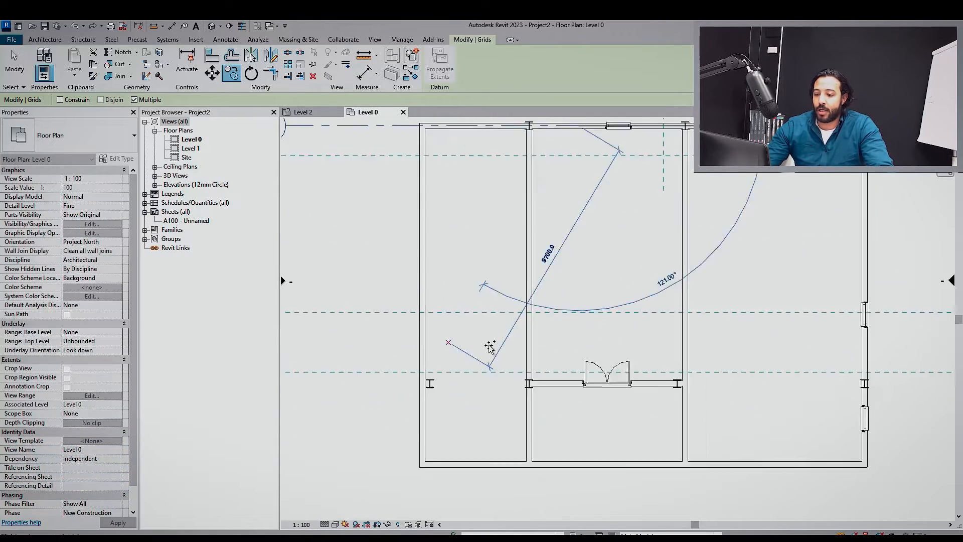
pyautogui.scroll(-2, 624, 396)
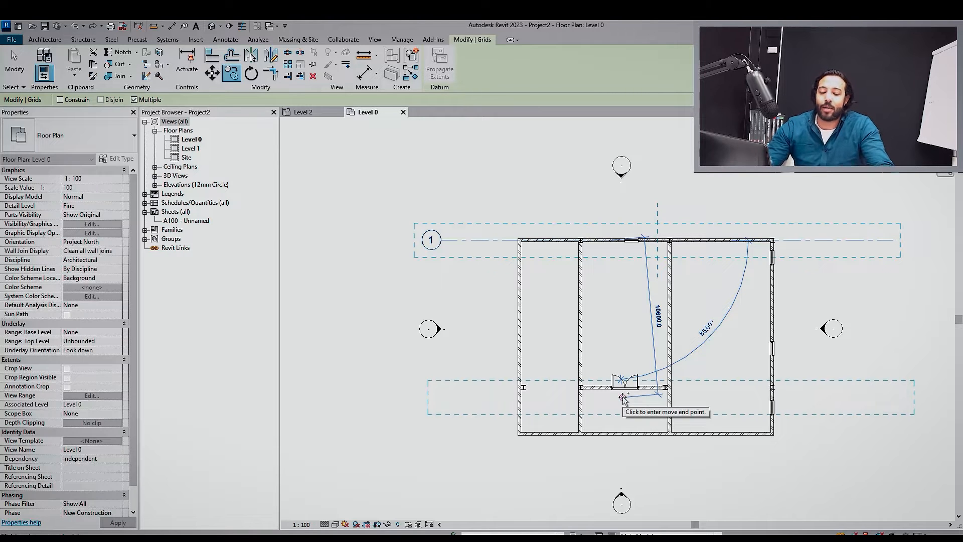
pyautogui.scroll(2, 689, 384)
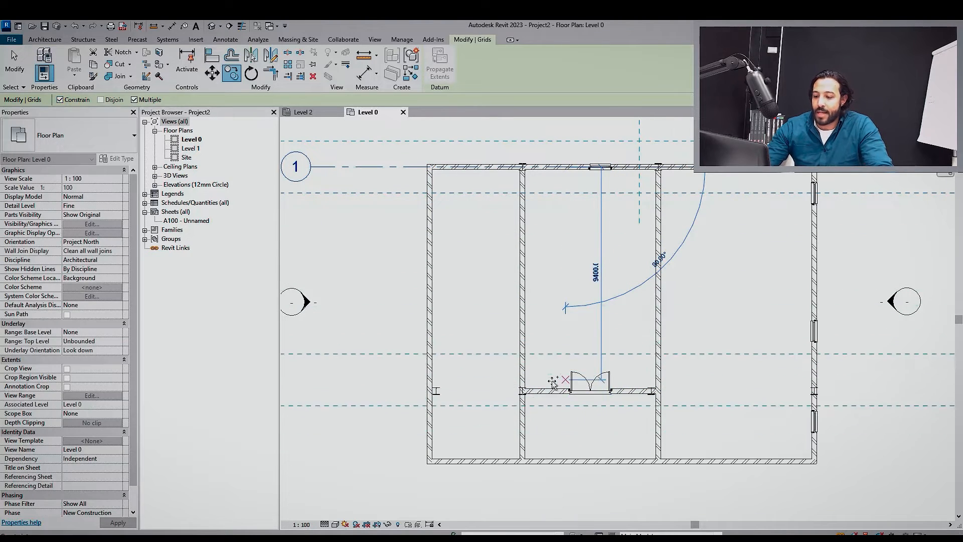
pyautogui.scroll(2, 553, 384)
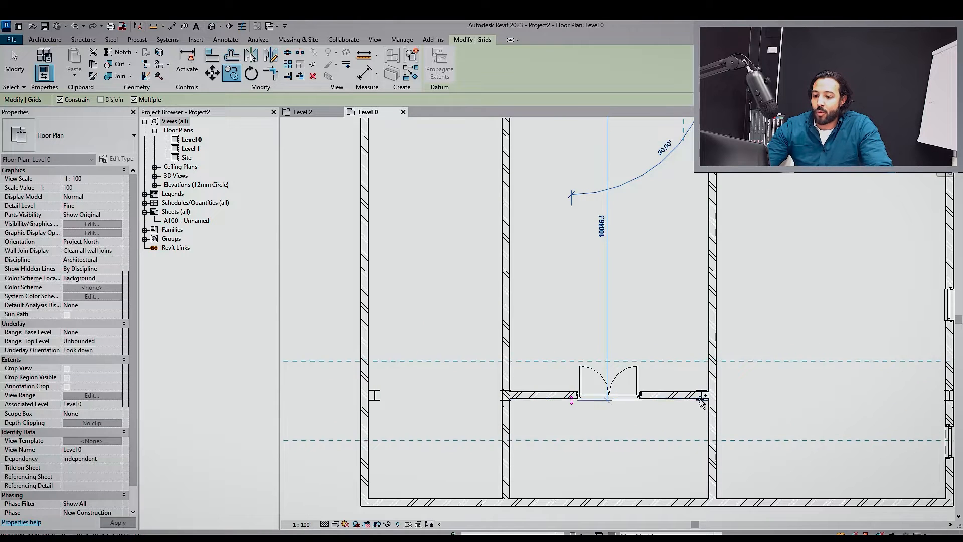
pyautogui.scroll(-1, 383, 339)
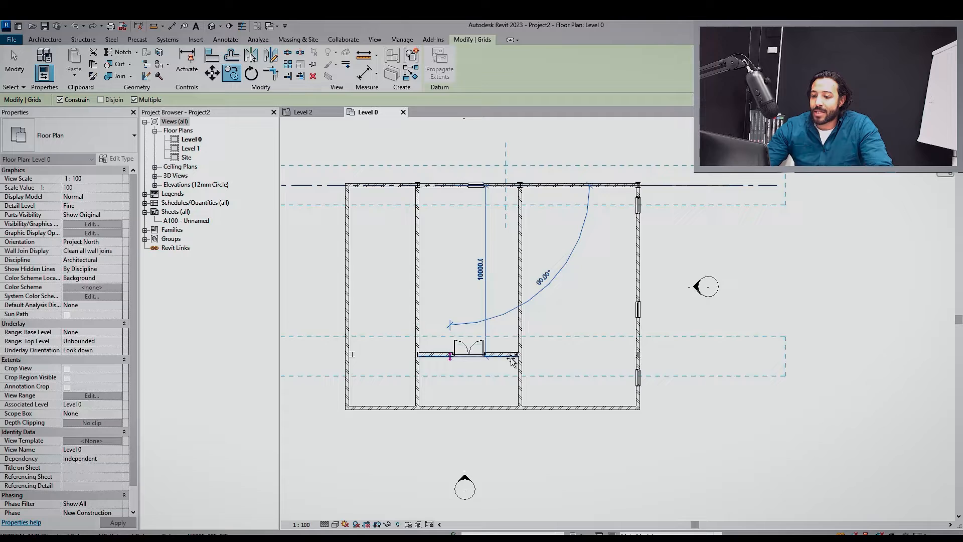
pyautogui.scroll(3, 514, 346)
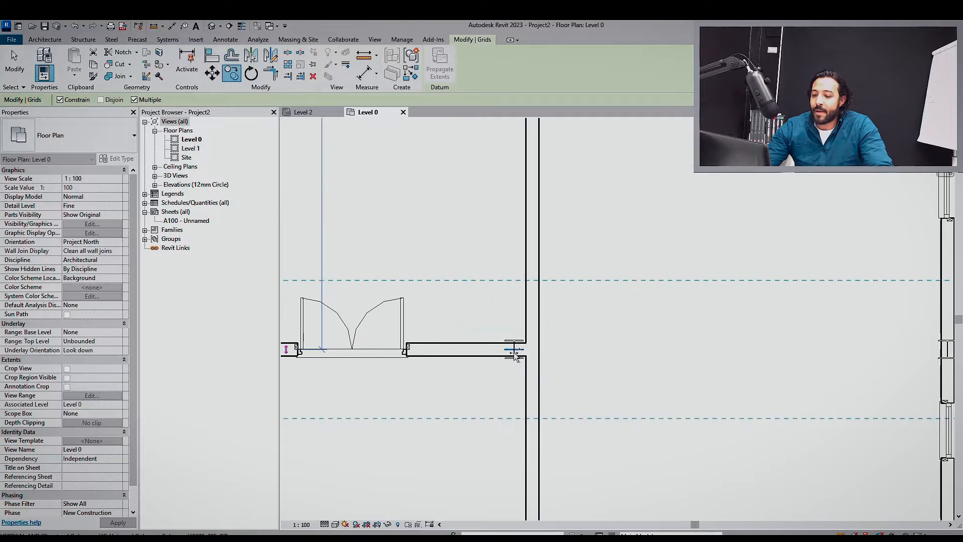
pyautogui.scroll(-5, 526, 367)
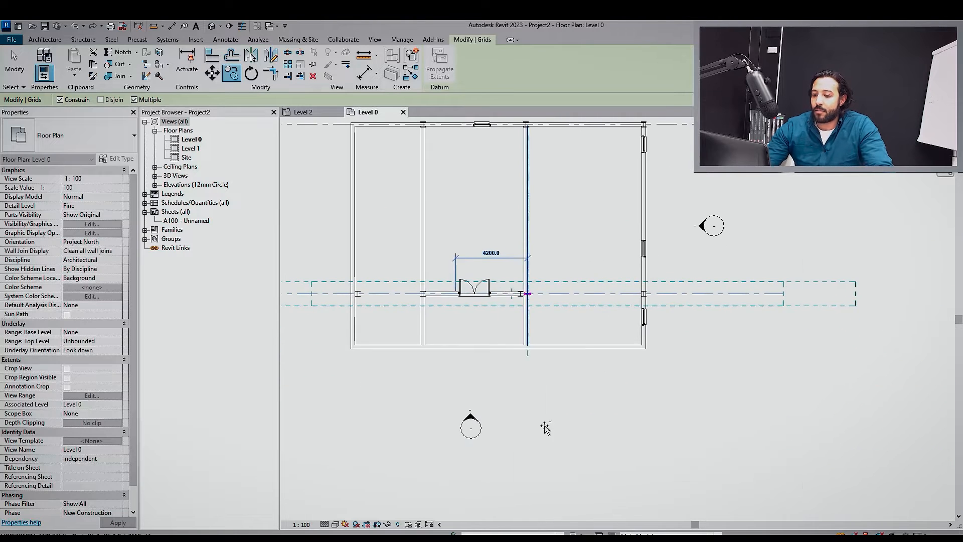
pyautogui.scroll(-3, 470, 348)
pyautogui.scroll(2, 593, 317)
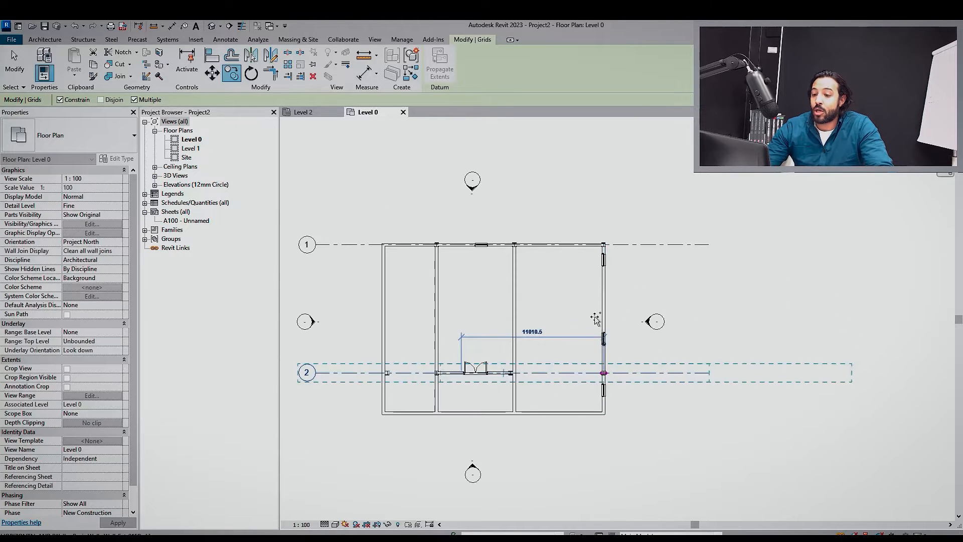
pyautogui.press('Escape')
pyautogui.scroll(-2, 594, 333)
pyautogui.click(534, 310)
pyautogui.scroll(3, 552, 326)
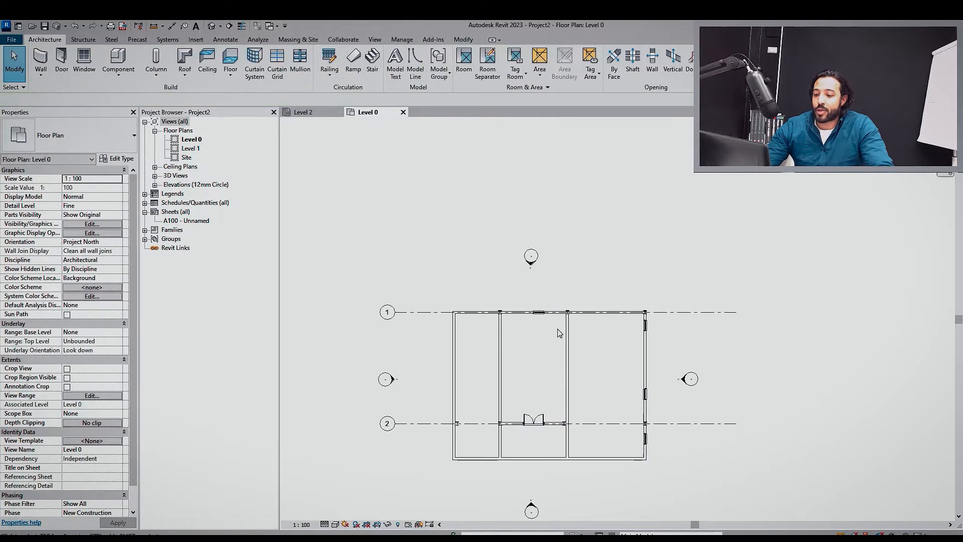
pyautogui.click(633, 369)
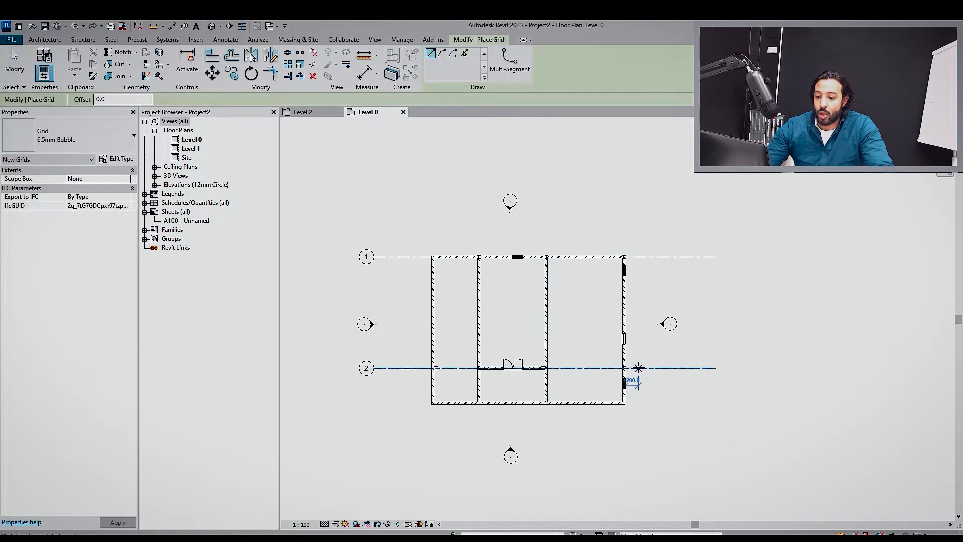
pyautogui.scroll(-2, 631, 346)
pyautogui.click(638, 314)
pyautogui.scroll(2, 637, 314)
pyautogui.scroll(-3, 601, 321)
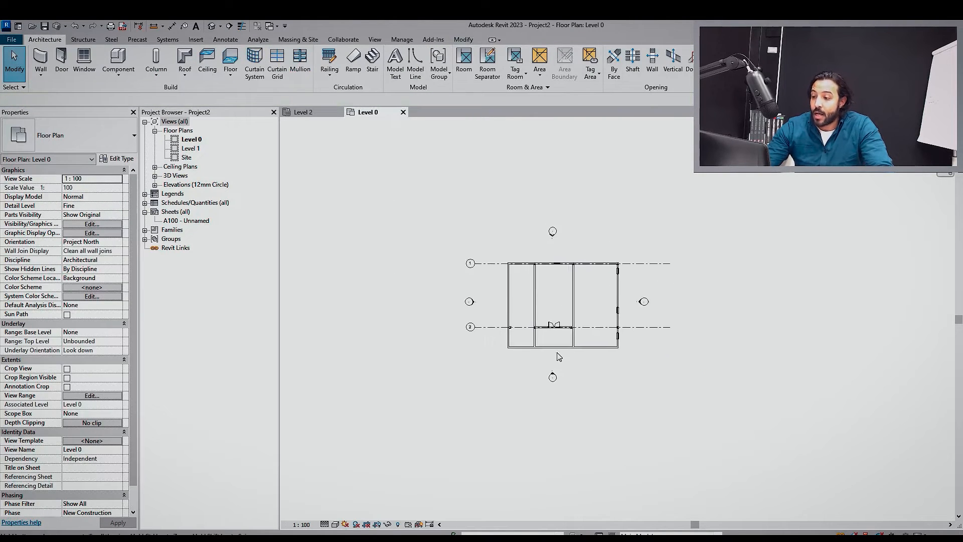
# Open the East elevation view and check the Level 1 datum line
pyautogui.click(192, 149)
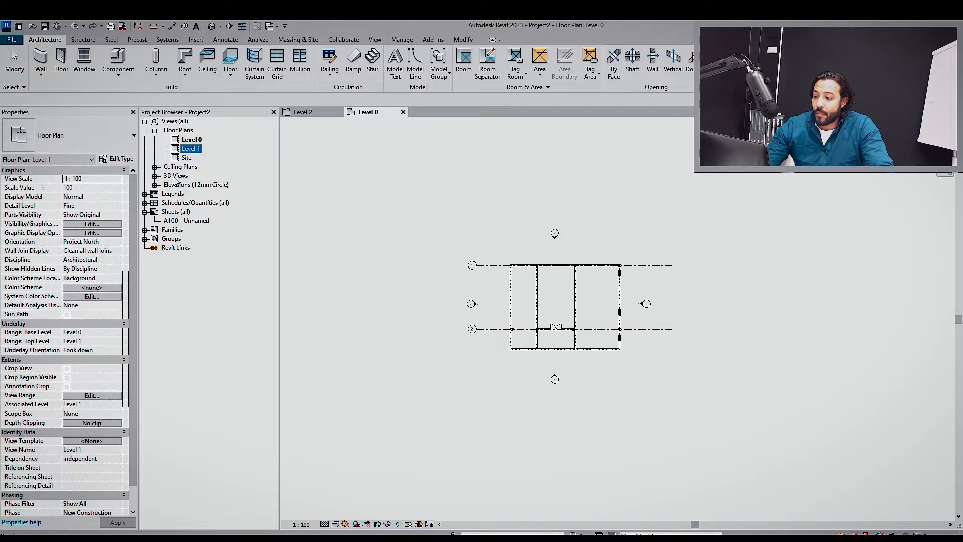
pyautogui.click(154, 185)
pyautogui.doubleClick(186, 194)
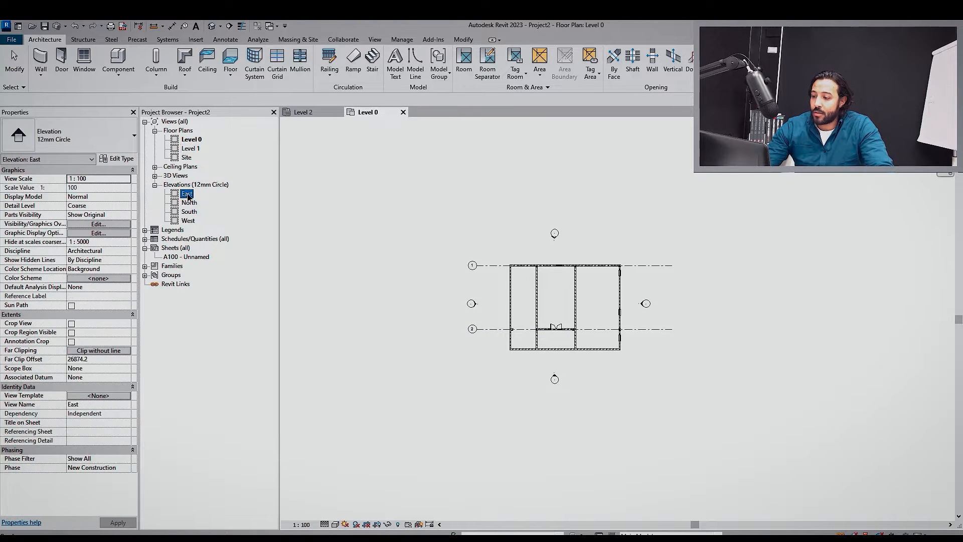
pyautogui.scroll(-3, 524, 291)
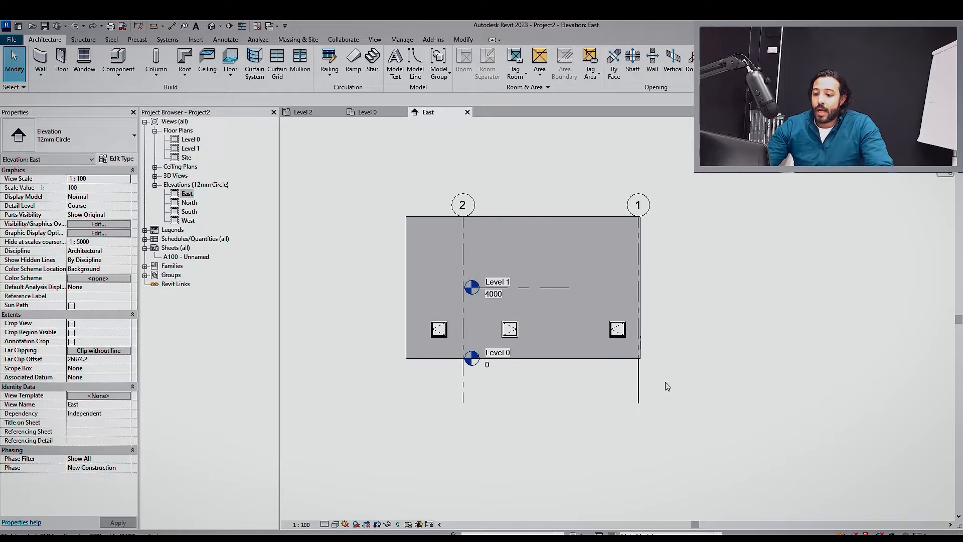
pyautogui.click(541, 289)
pyautogui.moveTo(529, 288); pyautogui.dragTo(568, 303, button='middle')
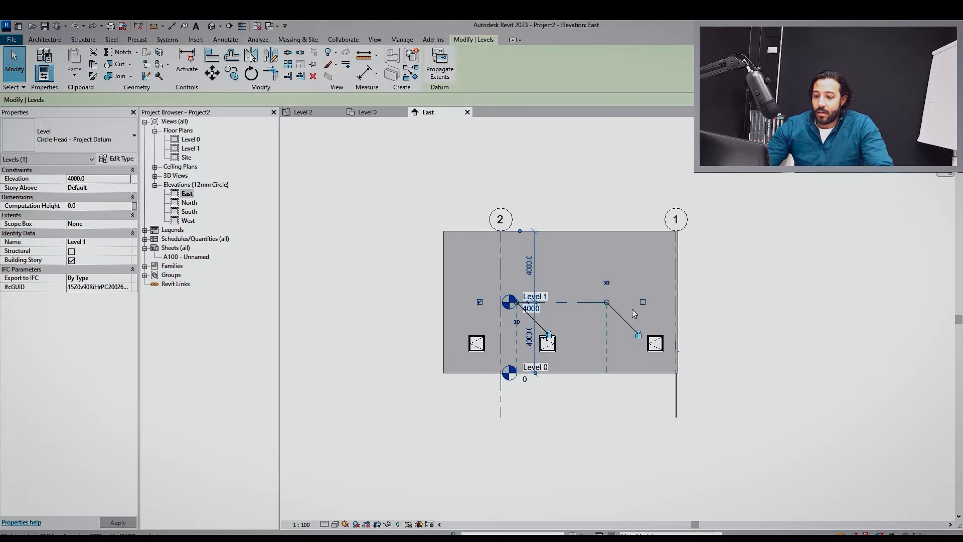
pyautogui.press('Escape')
pyautogui.moveTo(633, 310)
pyautogui.mouseDown(button='middle')
pyautogui.moveTo(657, 326)
pyautogui.moveTo(623, 315)
pyautogui.mouseUp(button='middle')
pyautogui.scroll(-1, 640, 314)
pyautogui.scroll(1, 623, 316)
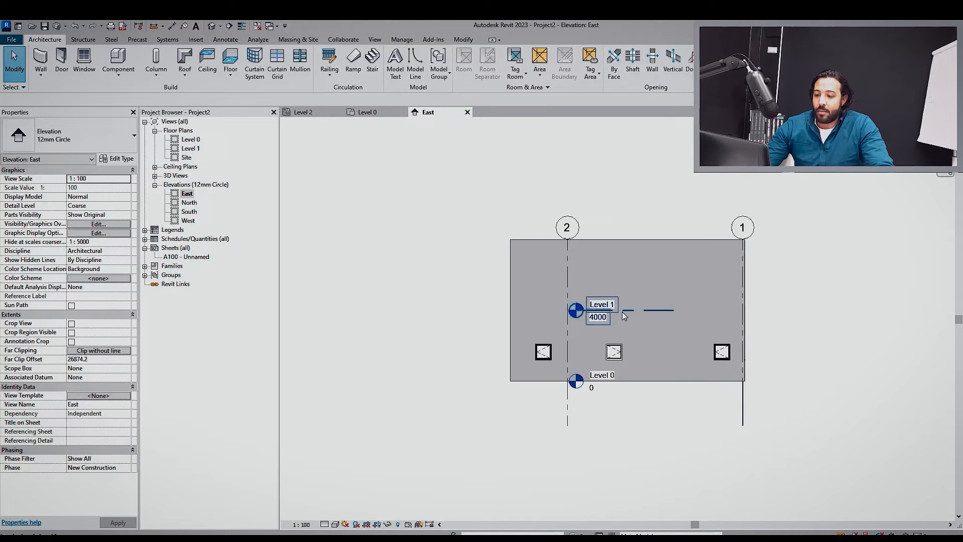
pyautogui.click(657, 316)
pyautogui.press('Escape')
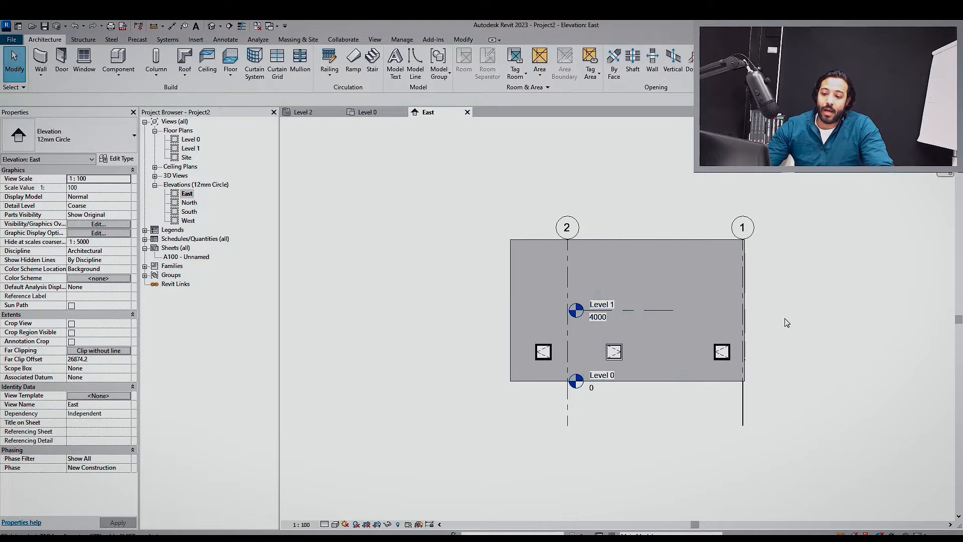
# Delete the structural column that extends below Level 0 at grid 1
pyautogui.click(744, 407)
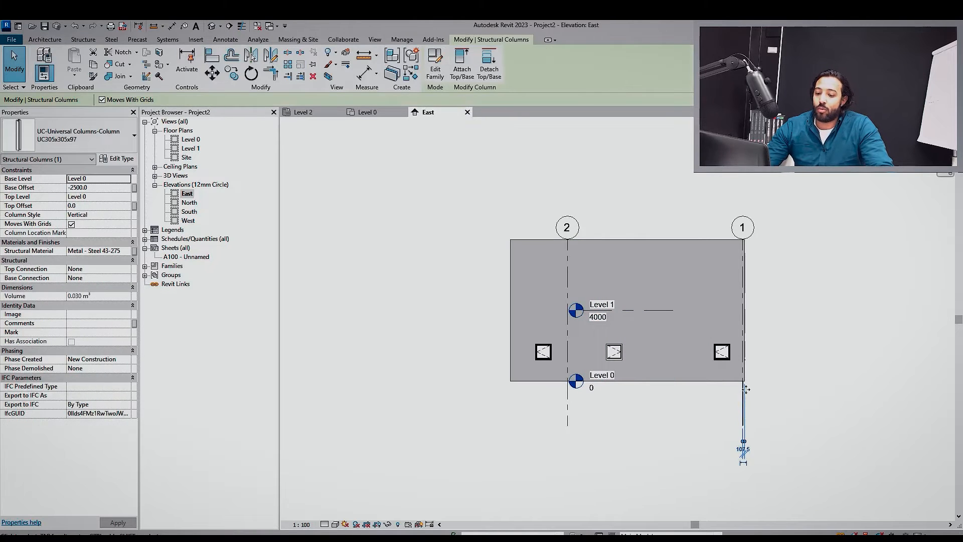
pyautogui.scroll(2, 745, 391)
pyautogui.press('Escape')
pyautogui.scroll(-2, 720, 413)
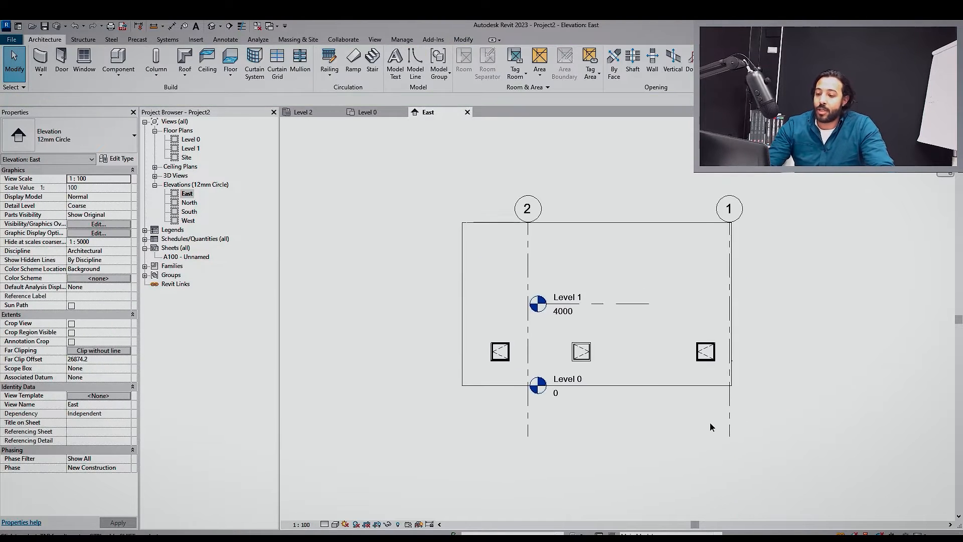
pyautogui.scroll(-1, 588, 300)
pyautogui.moveTo(586, 297); pyautogui.dragTo(592, 313, button='middle')
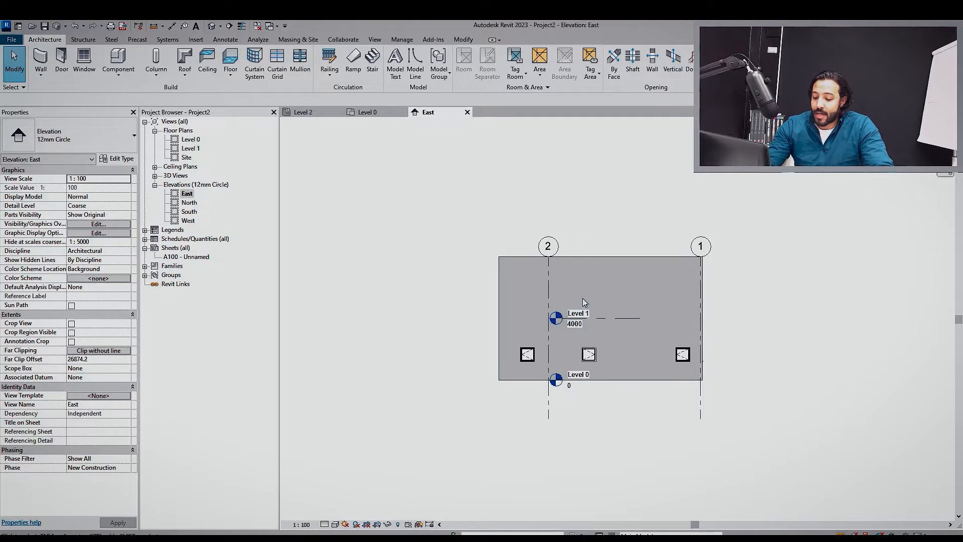
# Draw a new level line above Level 1 at an elevation of about 5200
pyautogui.press('l')
pyautogui.press('l')
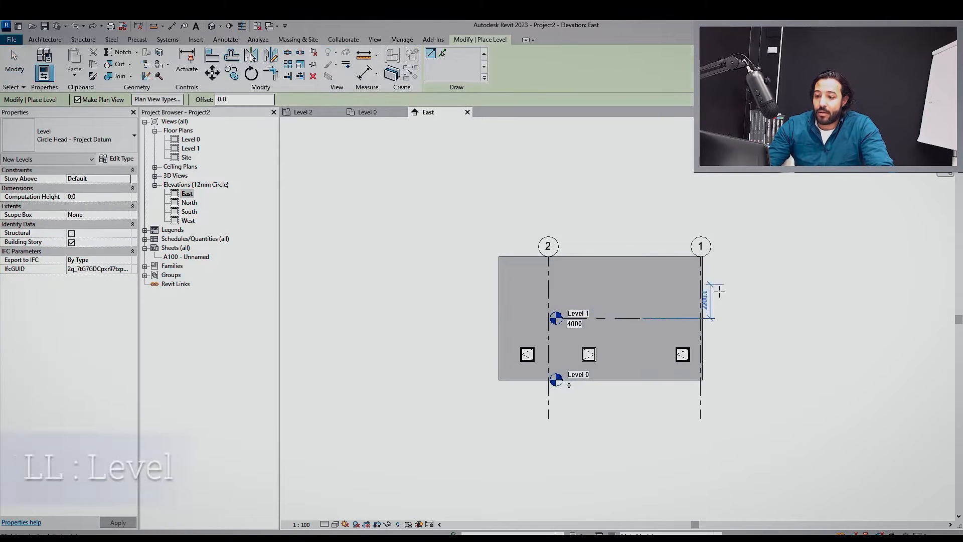
pyautogui.click(714, 282)
pyautogui.click(478, 282)
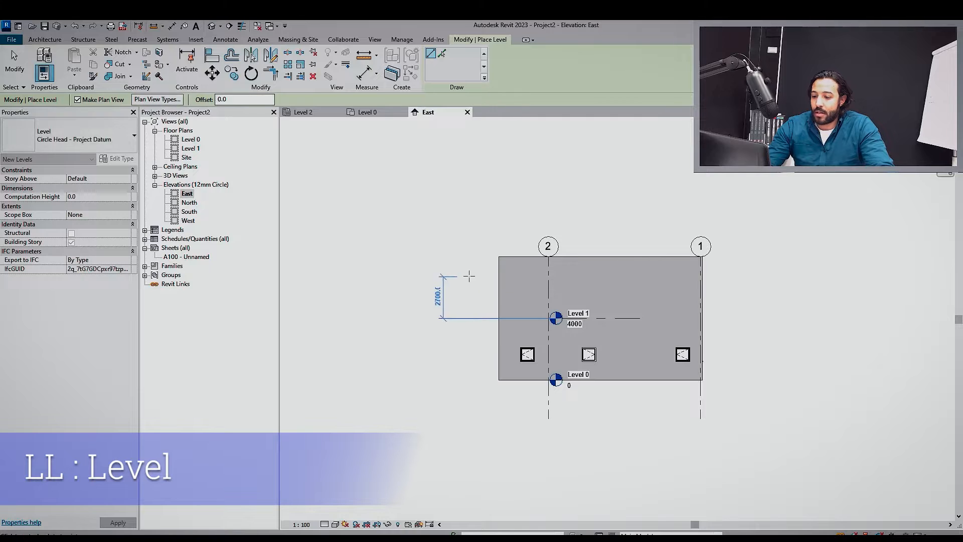
pyautogui.press('Escape')
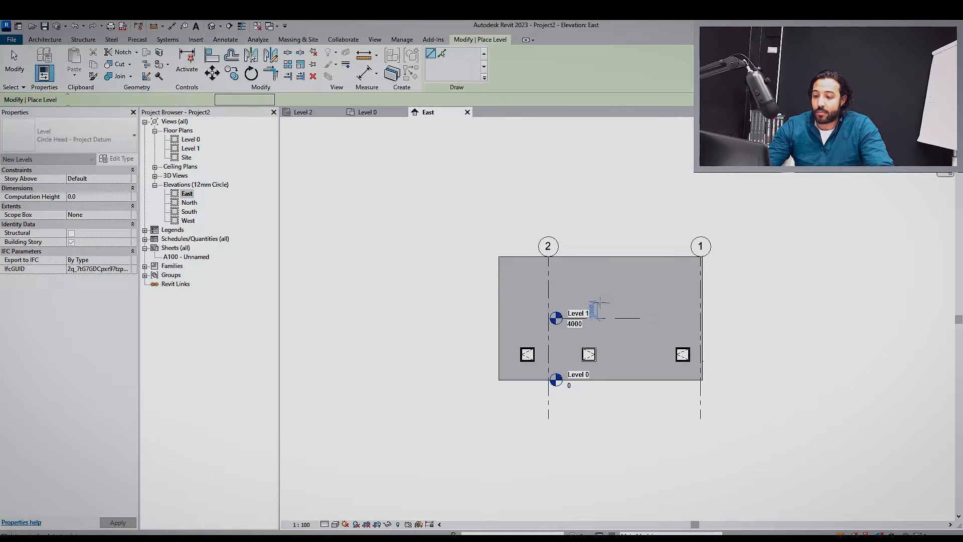
pyautogui.click(556, 299)
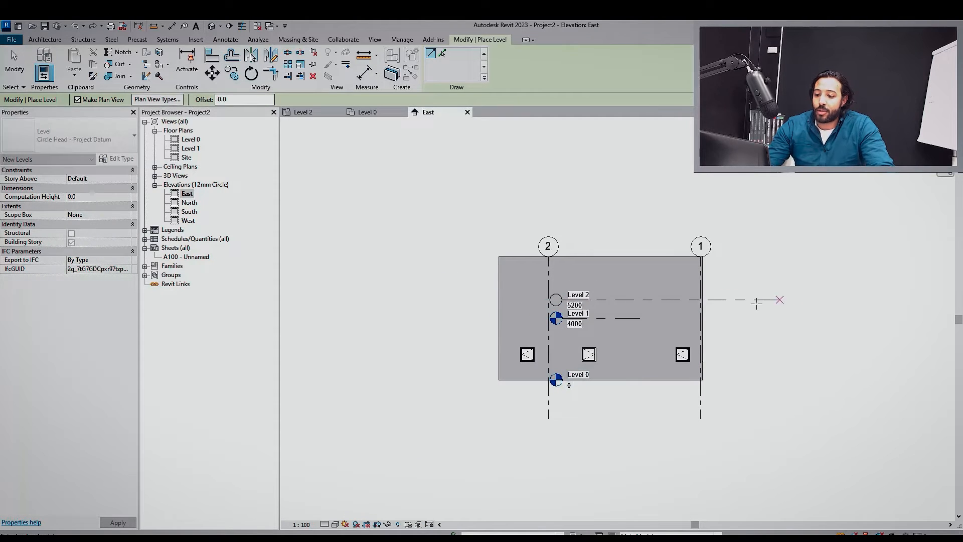
pyautogui.click(698, 300)
pyautogui.press('Escape')
pyautogui.press('Escape')
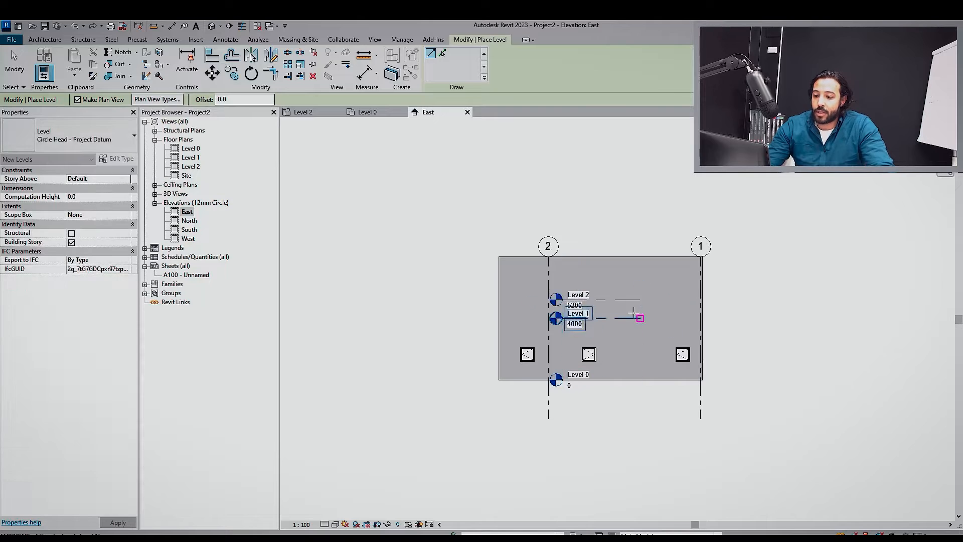
# Extend the tail ends of the aligned level lines past the building's grid 1 side
pyautogui.scroll(2, 627, 303)
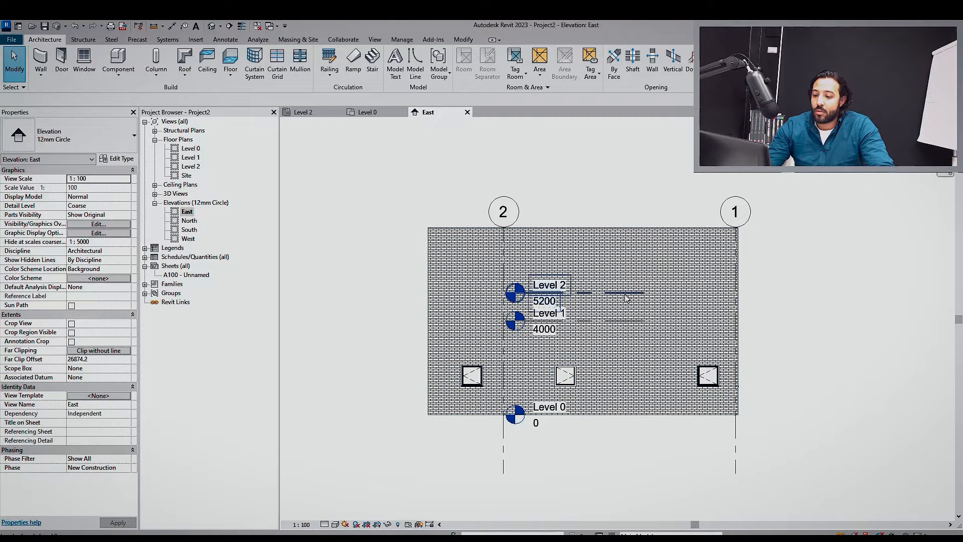
pyautogui.click(628, 293)
pyautogui.moveTo(646, 297); pyautogui.dragTo(846, 295)
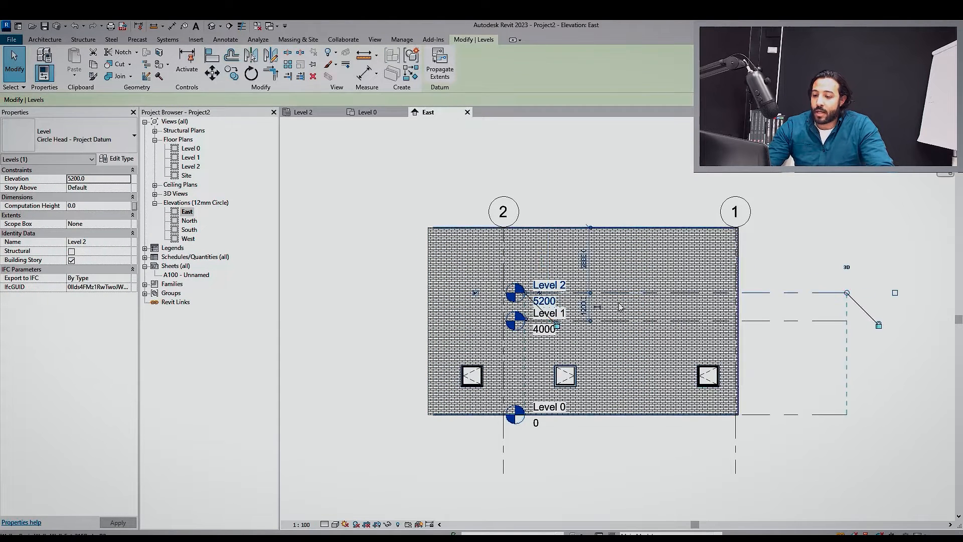
pyautogui.press('Escape')
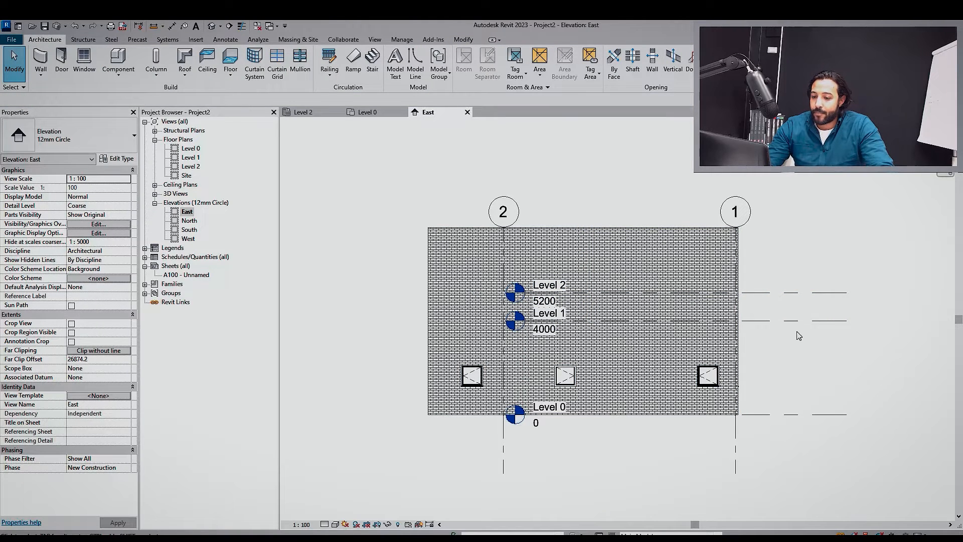
# Extend the head ends of the aligned level lines out beyond the building's grid 2 side
pyautogui.click(823, 321)
pyautogui.moveTo(525, 321); pyautogui.dragTo(374, 313)
pyautogui.press('Escape')
pyautogui.scroll(-1, 474, 286)
pyautogui.scroll(1, 472, 351)
pyautogui.scroll(-1, 449, 302)
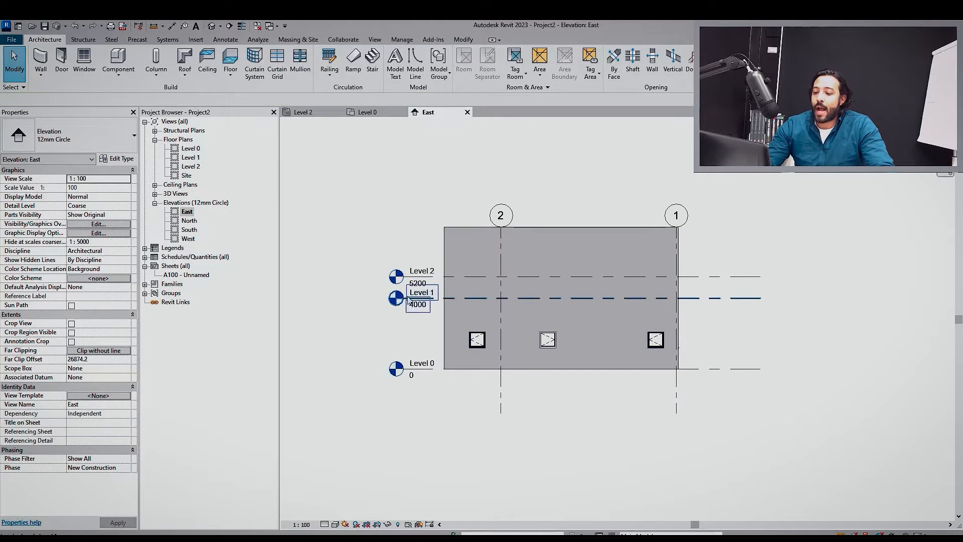
# Open the Level 1 floor plan and check the extent of the walls by selecting them all
pyautogui.doubleClick(396, 298)
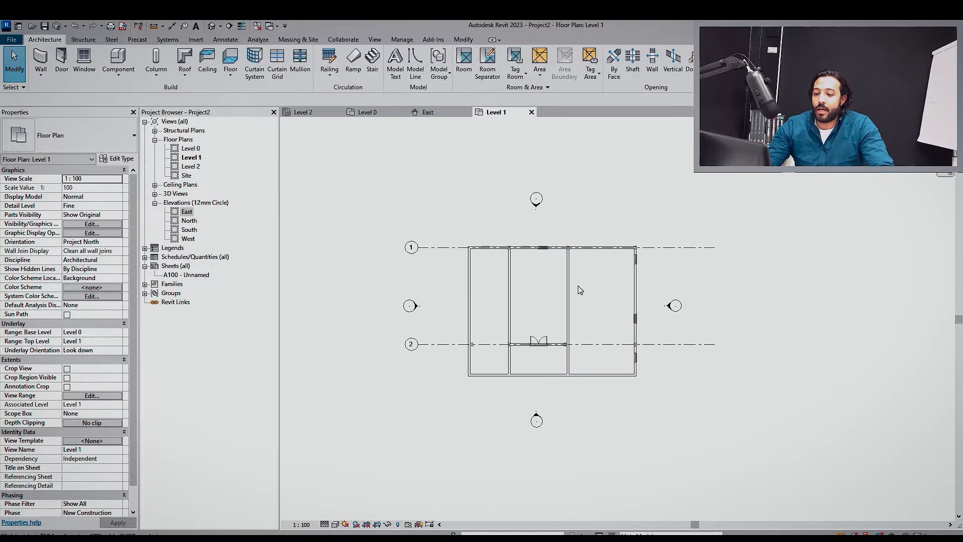
pyautogui.moveTo(426, 219); pyautogui.dragTo(656, 392)
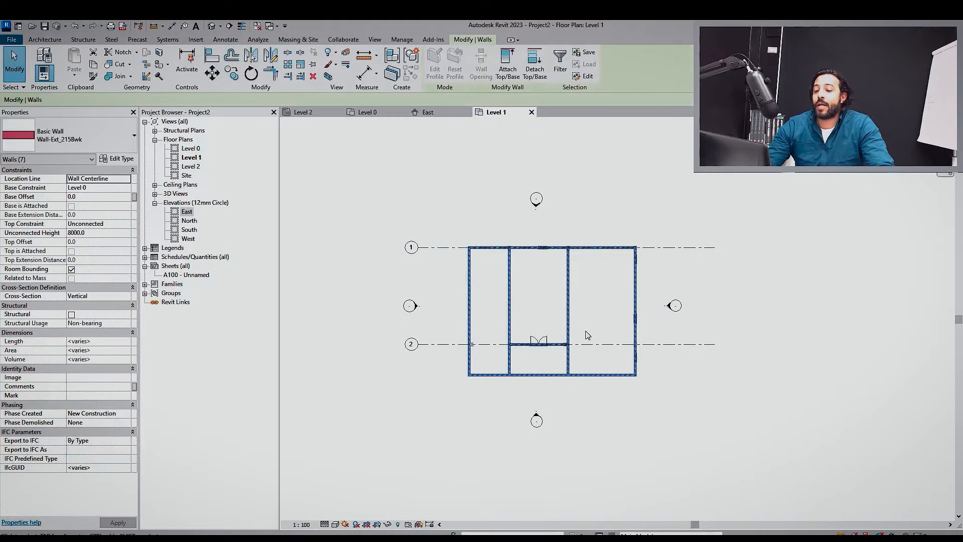
pyautogui.click(582, 332)
pyautogui.scroll(-2, 576, 335)
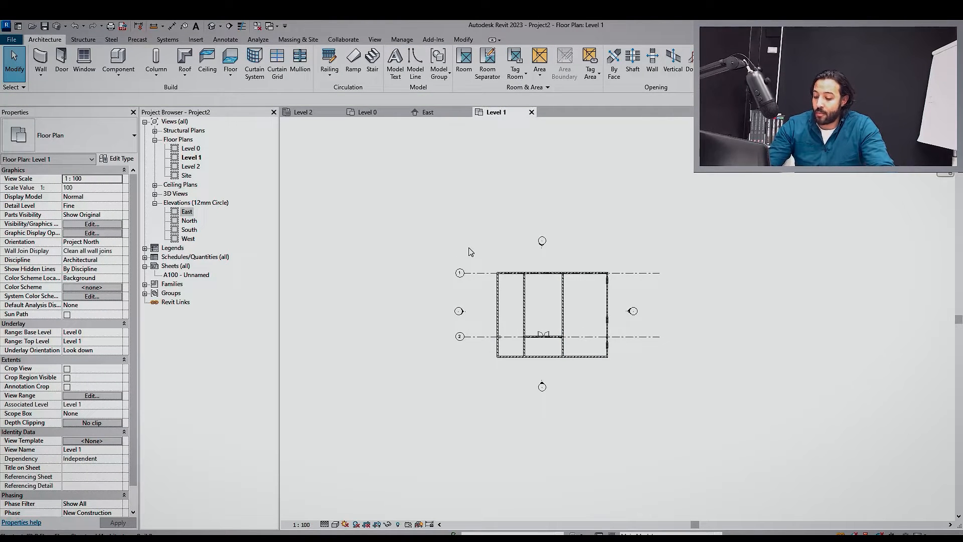
# Start a floor on Level 1 with the type Floor_Timber_22Cbd-225Joist and a rectangular boundary
pyautogui.press('s')
pyautogui.press('b')
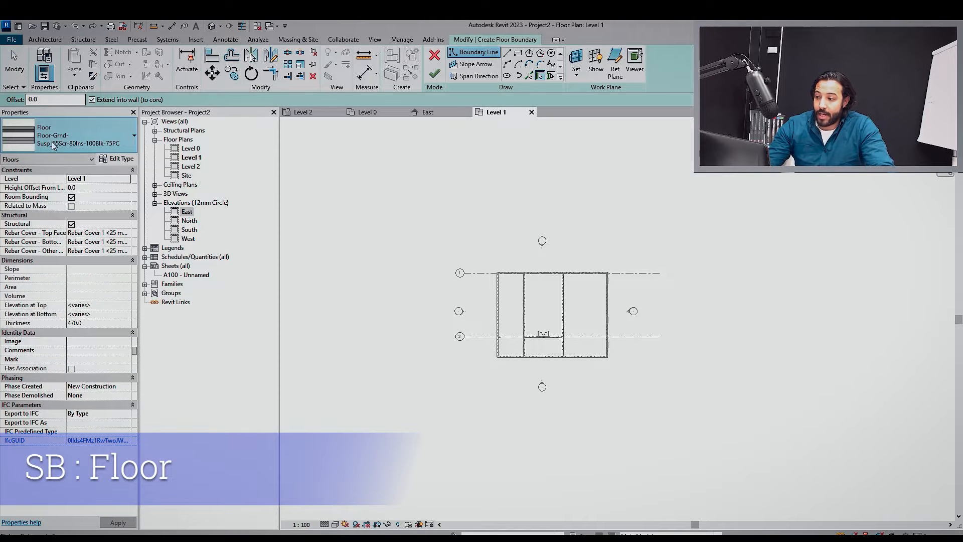
pyautogui.click(53, 143)
pyautogui.click(74, 249)
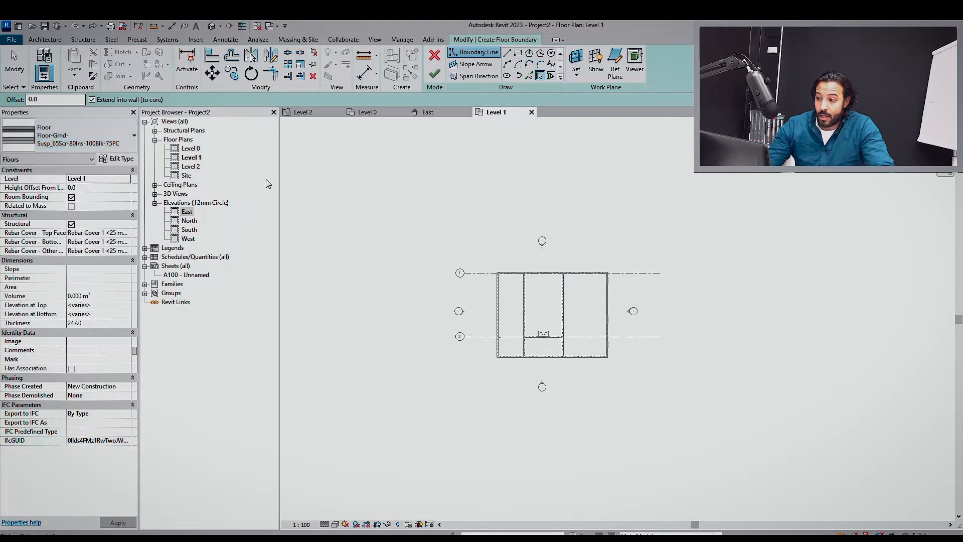
pyautogui.click(521, 55)
pyautogui.scroll(5, 530, 305)
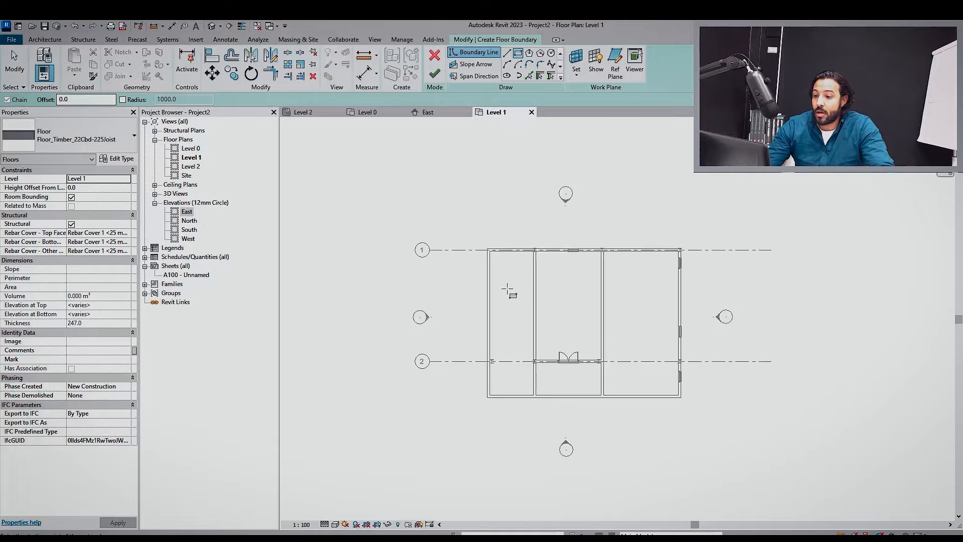
pyautogui.scroll(-2, 499, 296)
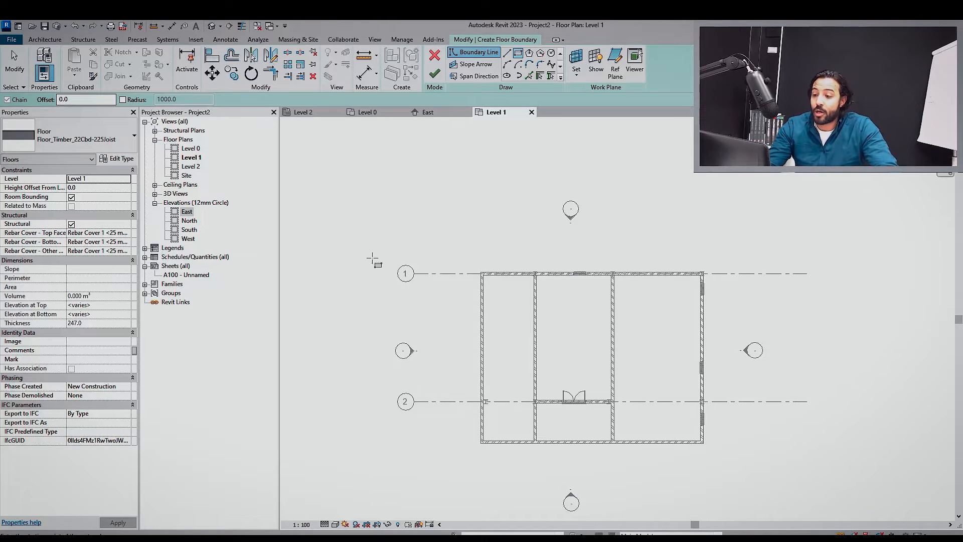
pyautogui.scroll(3, 502, 280)
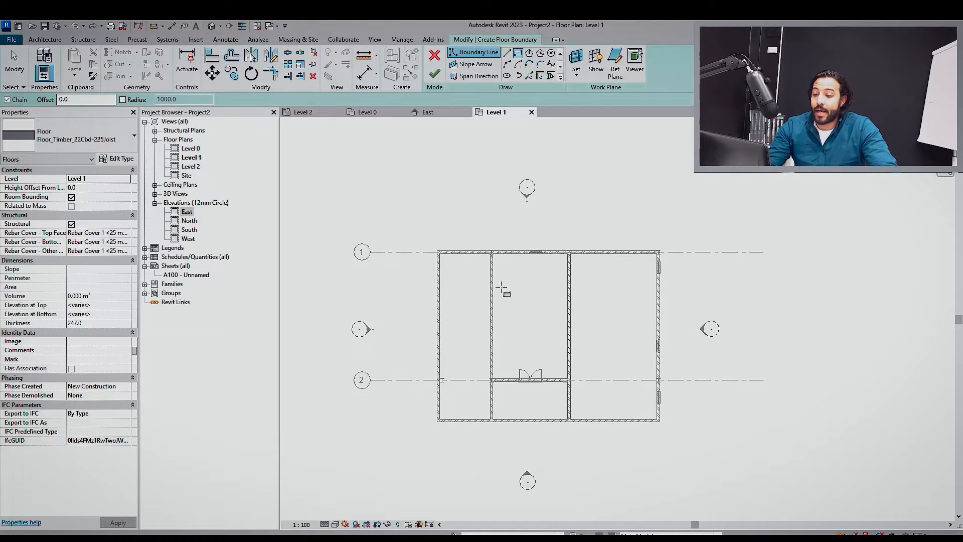
# Sketch the floor boundary between opposite outer corners of the exterior walls and finish the floor
pyautogui.click(448, 247)
pyautogui.scroll(-1, 647, 361)
pyautogui.moveTo(648, 361); pyautogui.dragTo(507, 261, button='middle')
pyautogui.scroll(3, 700, 416)
pyautogui.scroll(4, 612, 359)
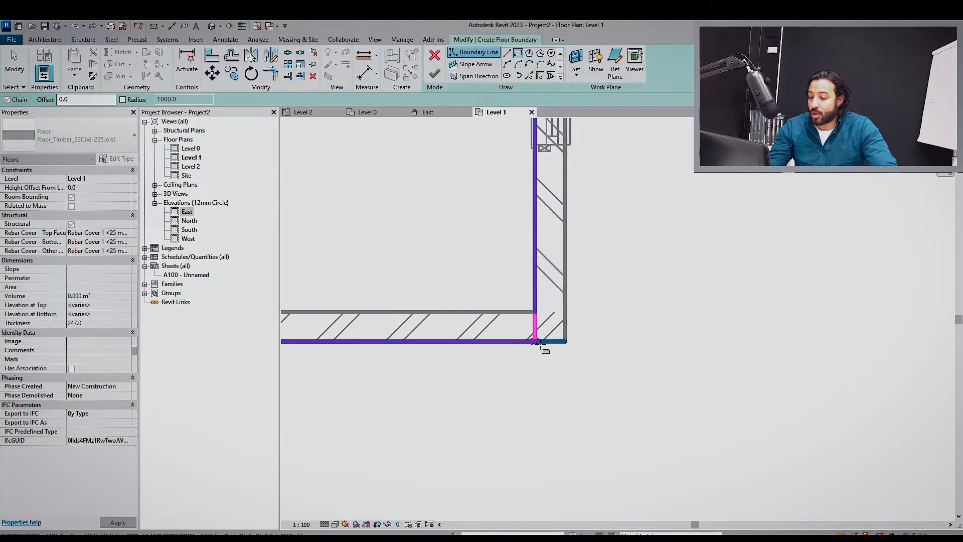
pyautogui.press('Tab')
pyautogui.press('Tab')
pyautogui.press('Tab')
pyautogui.press('Tab')
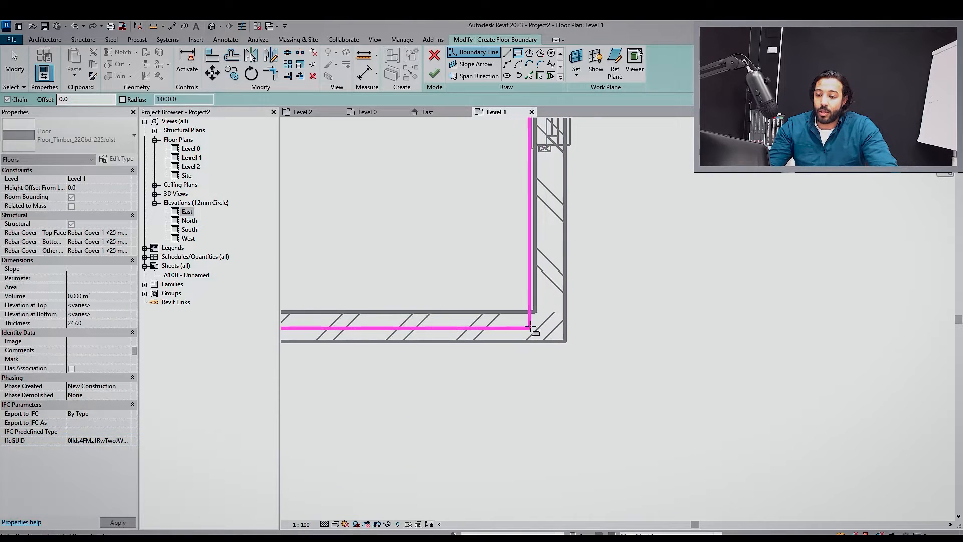
pyautogui.click(561, 332)
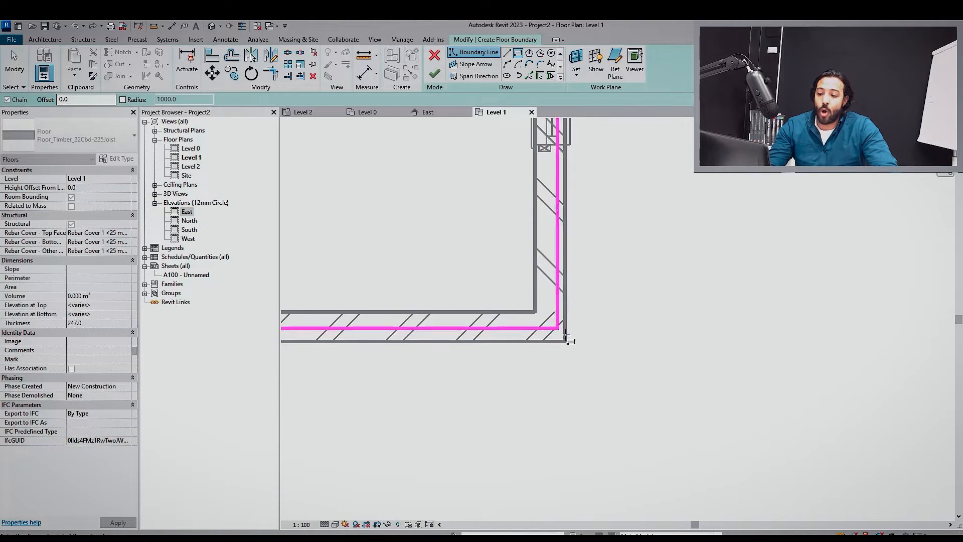
pyautogui.scroll(-5, 562, 317)
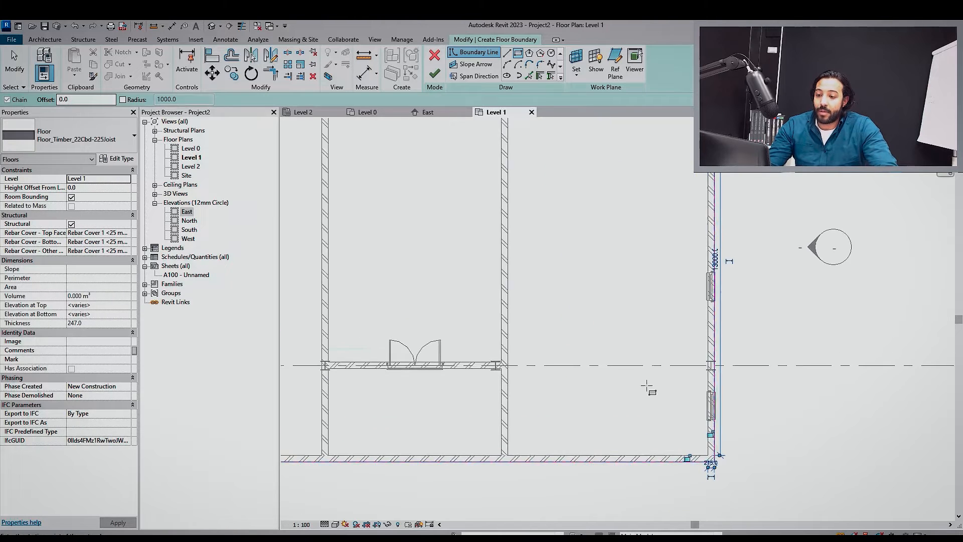
pyautogui.press('Escape')
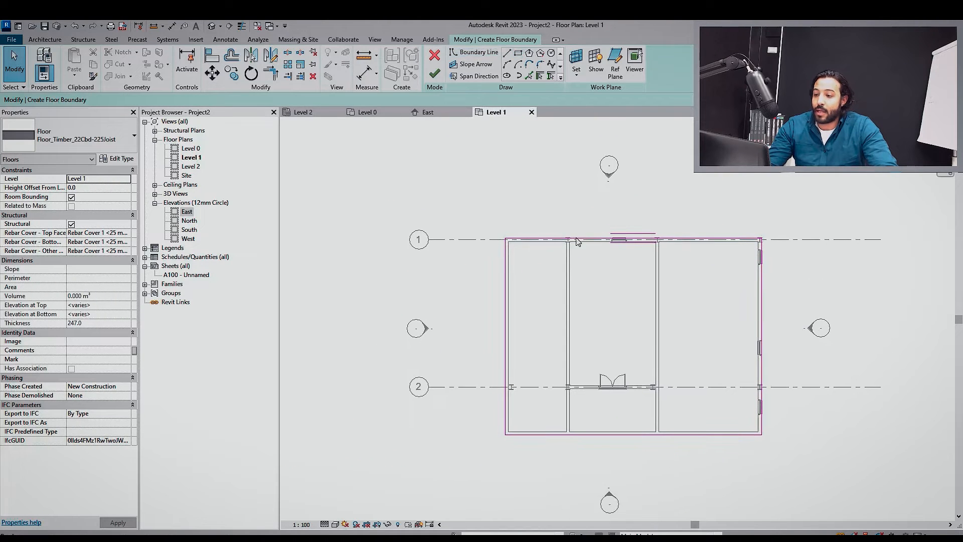
pyautogui.click(435, 78)
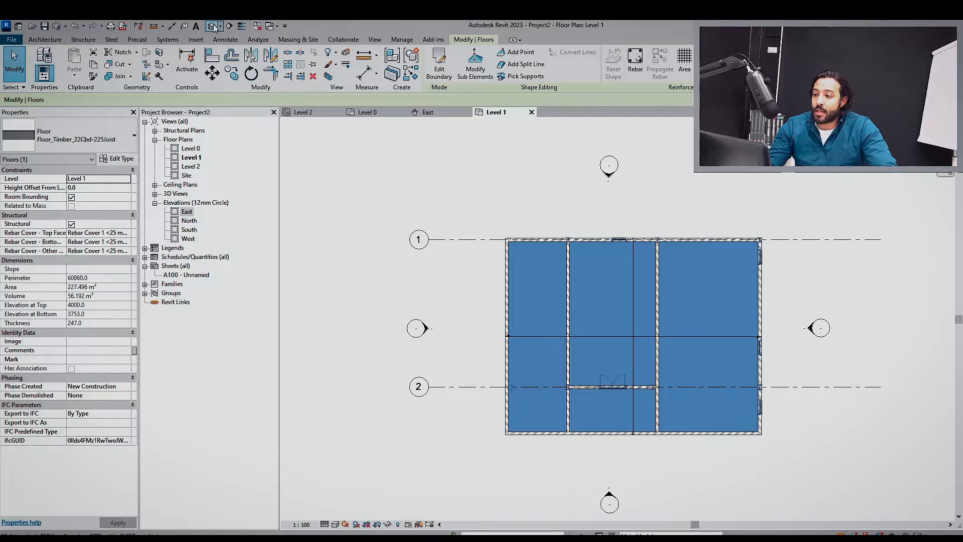
# Open the default 3D view and examine the new floor within the walls from several sides
pyautogui.click(213, 26)
pyautogui.scroll(3, 614, 350)
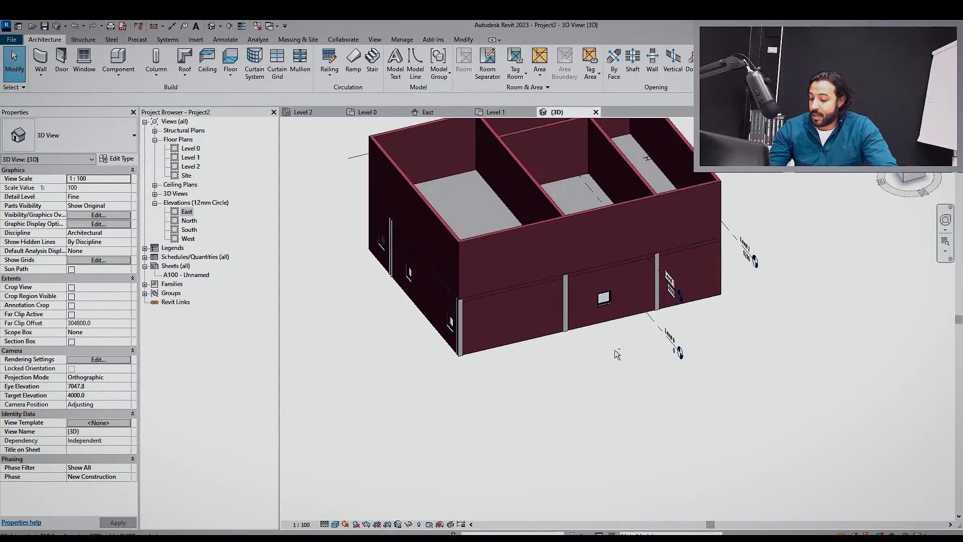
pyautogui.keyDown('shift'); pyautogui.moveTo(615, 350); pyautogui.dragTo(546, 285, button='middle'); pyautogui.keyUp('shift')
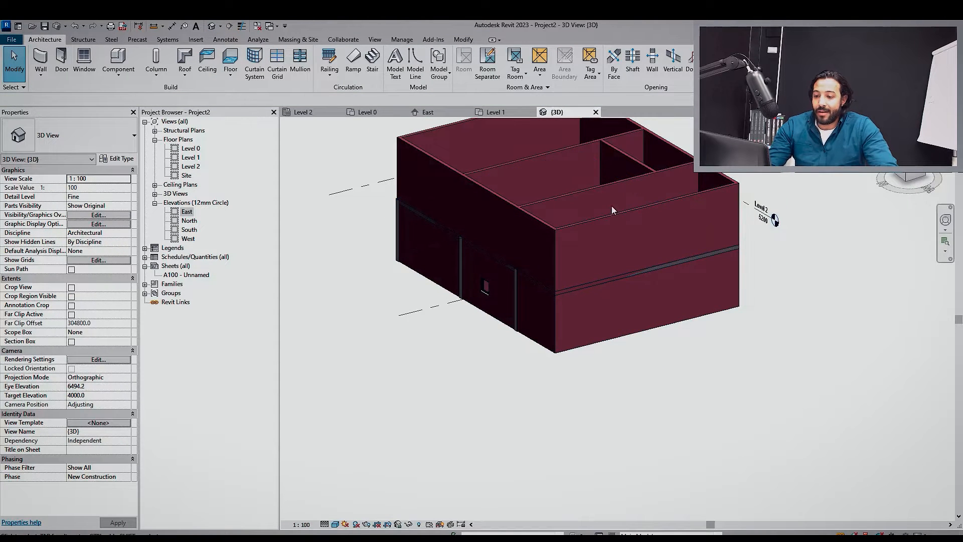
pyautogui.keyDown('shift'); pyautogui.moveTo(572, 248); pyautogui.dragTo(634, 257, button='middle'); pyautogui.keyUp('shift')
# Select all the building's walls and attach their tops to the Level 1 floor
pyautogui.scroll(-4, 634, 257)
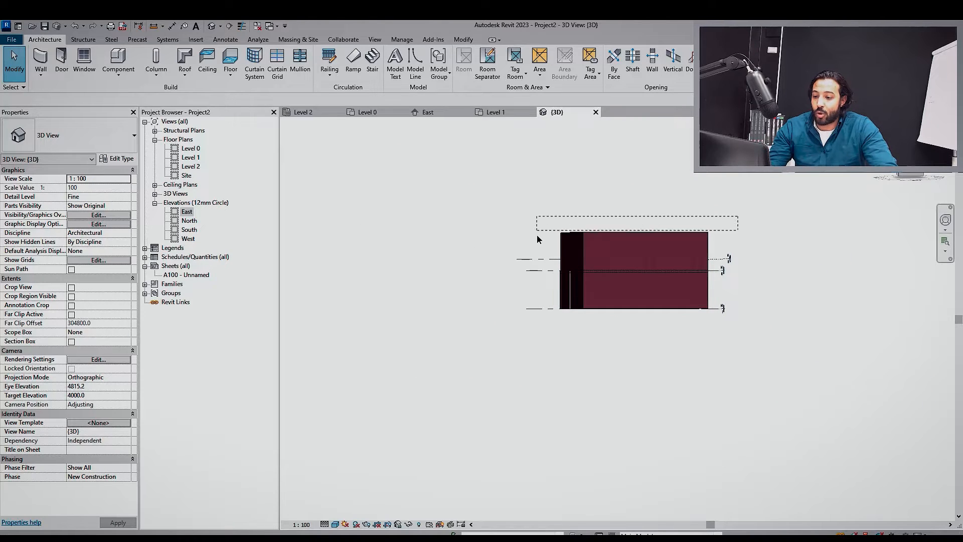
pyautogui.moveTo(537, 234); pyautogui.dragTo(538, 247)
pyautogui.keyDown('shift'); pyautogui.moveTo(571, 267); pyautogui.dragTo(627, 327, button='middle'); pyautogui.keyUp('shift')
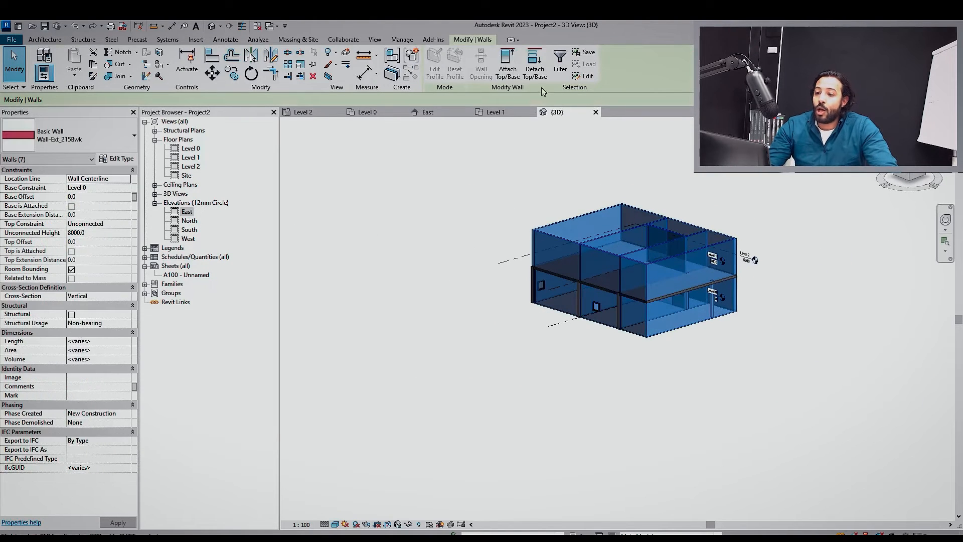
pyautogui.click(505, 78)
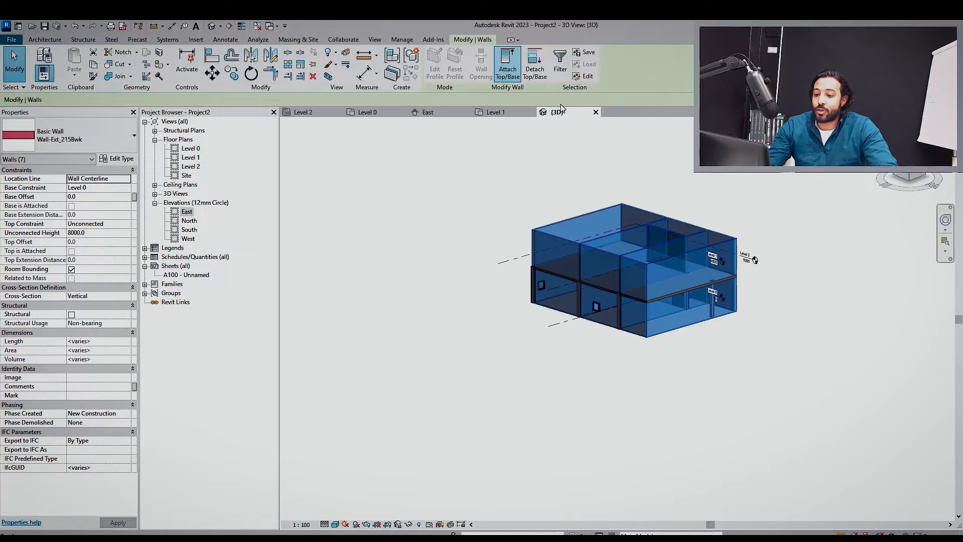
pyautogui.click(681, 295)
pyautogui.scroll(6, 652, 289)
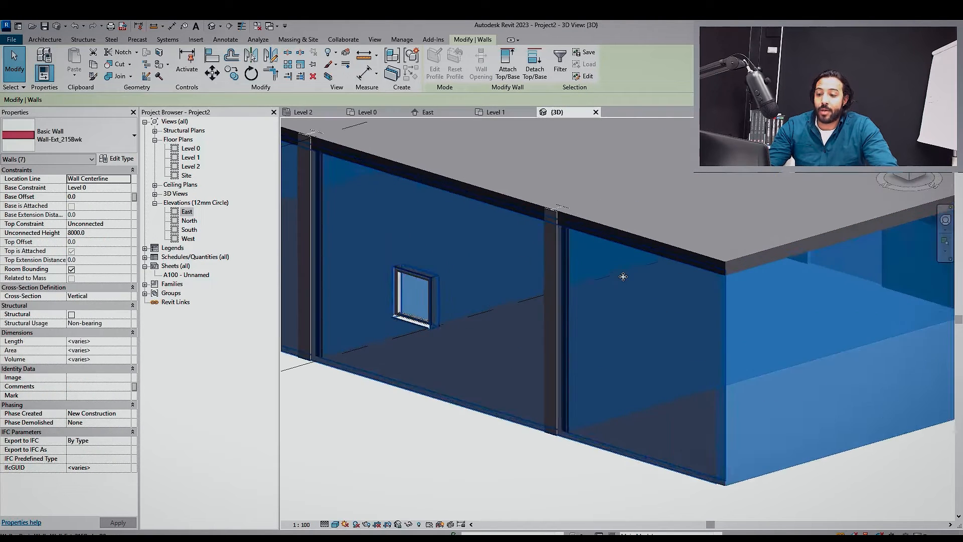
pyautogui.press('Escape')
# Inspect the attached walls at the building's corner, from the floor edge down to the base
pyautogui.scroll(-5, 647, 290)
pyautogui.scroll(2, 663, 349)
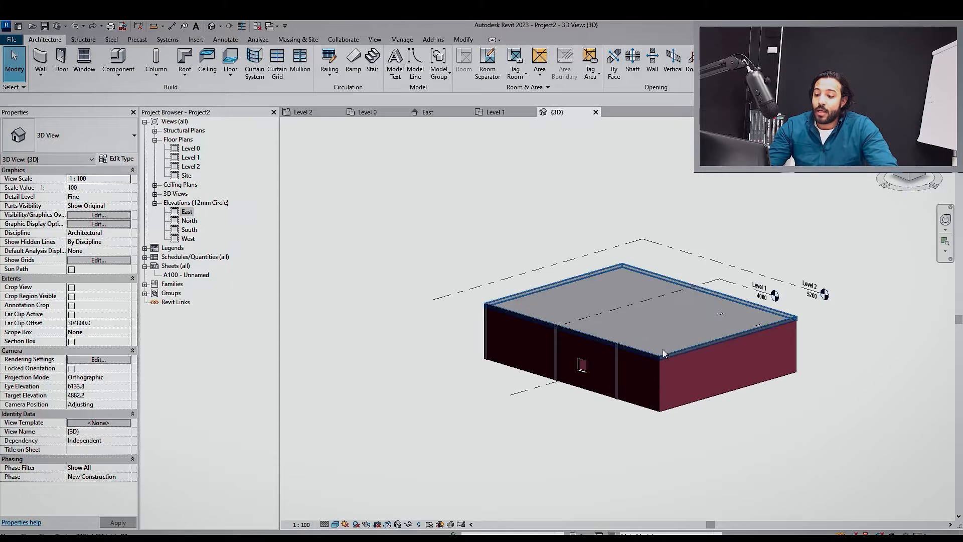
pyautogui.scroll(5, 670, 411)
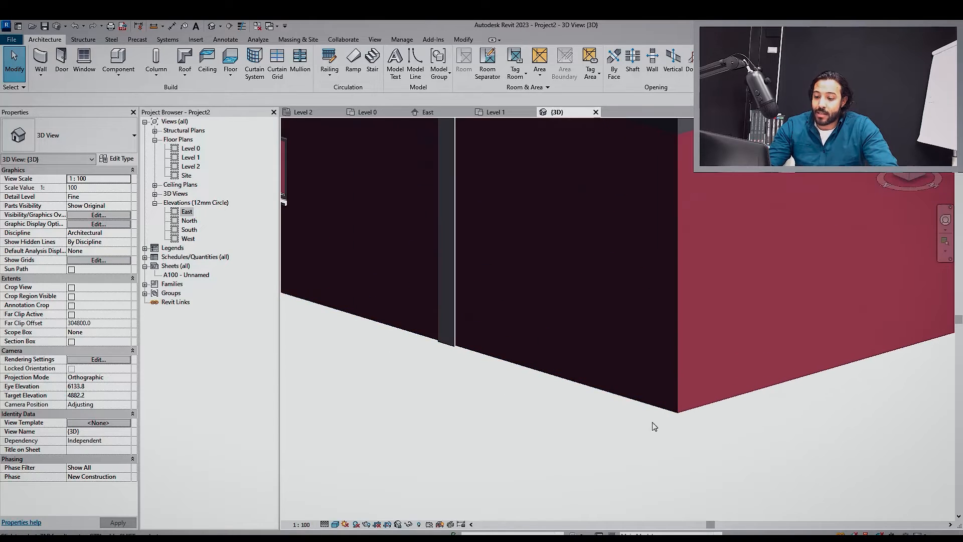
pyautogui.click(665, 411)
pyautogui.click(636, 419)
pyautogui.scroll(-3, 637, 418)
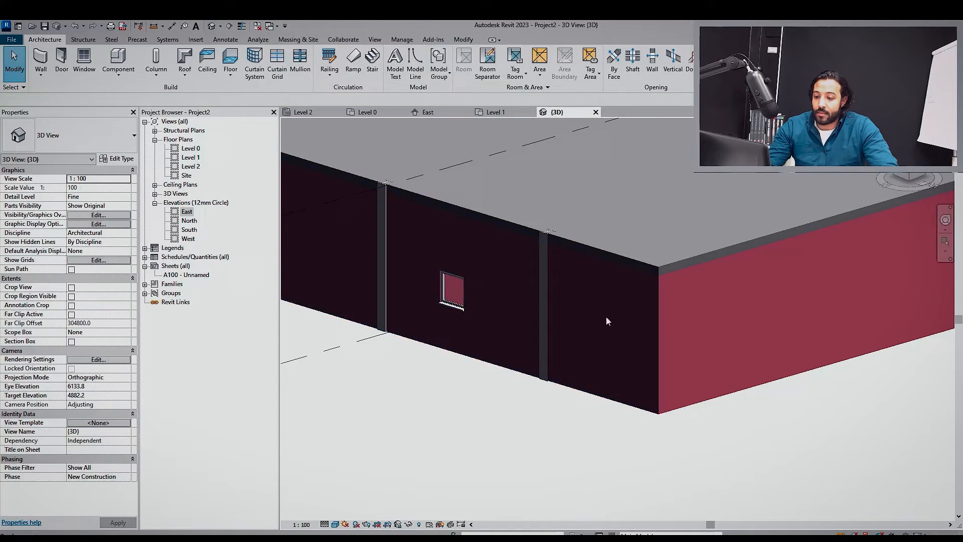
# Select the floor on top of the walls and check its level constraint
pyautogui.click(670, 258)
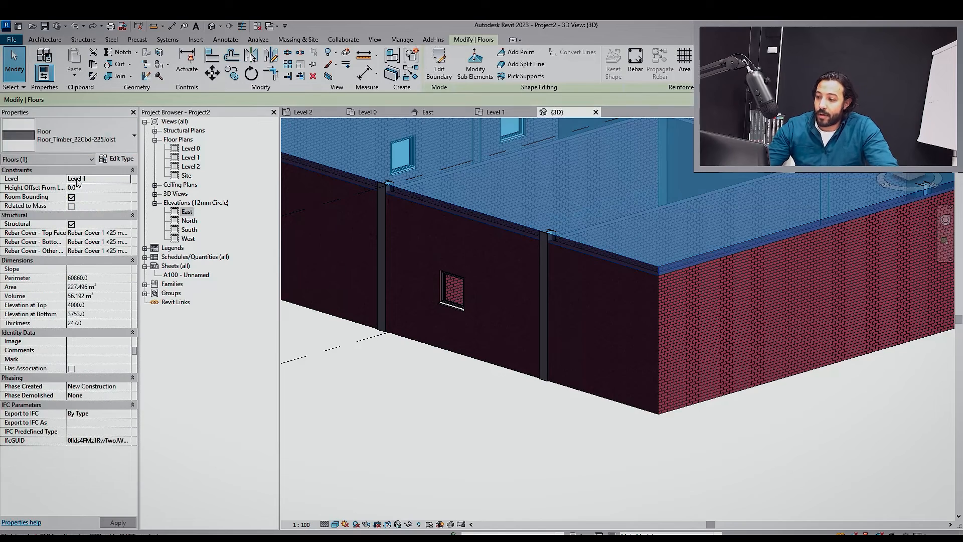
pyautogui.scroll(-2, 607, 326)
pyautogui.moveTo(593, 389); pyautogui.dragTo(531, 320, button='middle')
pyautogui.press('Escape')
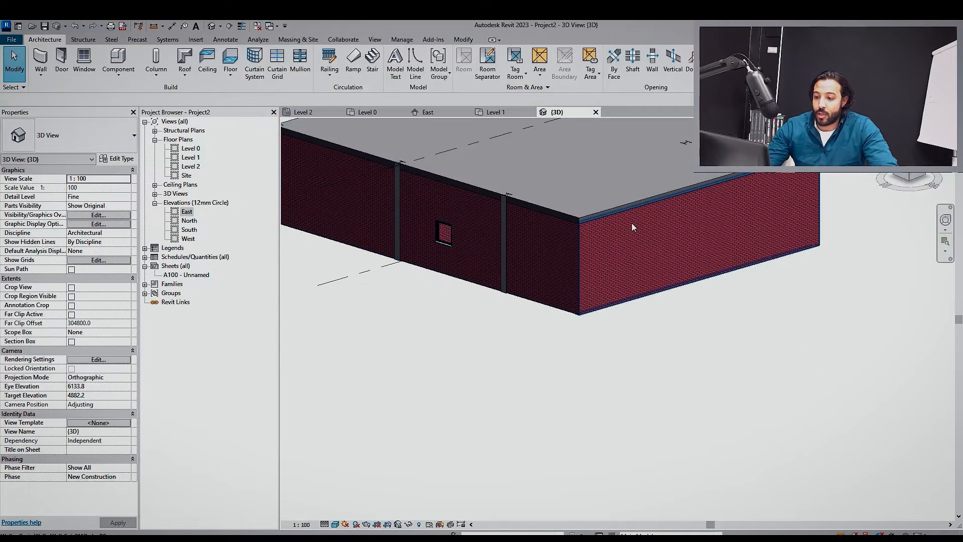
pyautogui.click(619, 210)
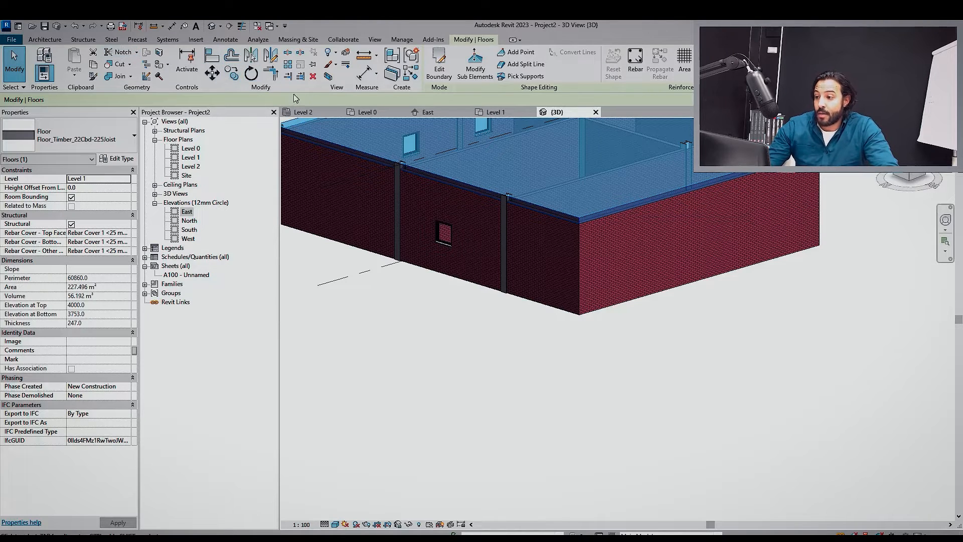
# Reselect the Level 1 floor on top of the walls and copy it to the clipboard
pyautogui.click(212, 73)
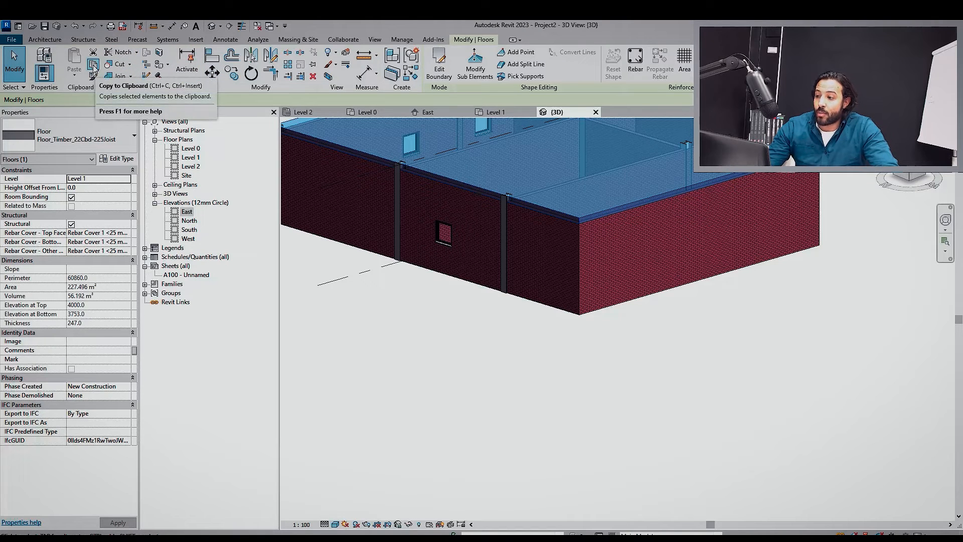
pyautogui.click(757, 318)
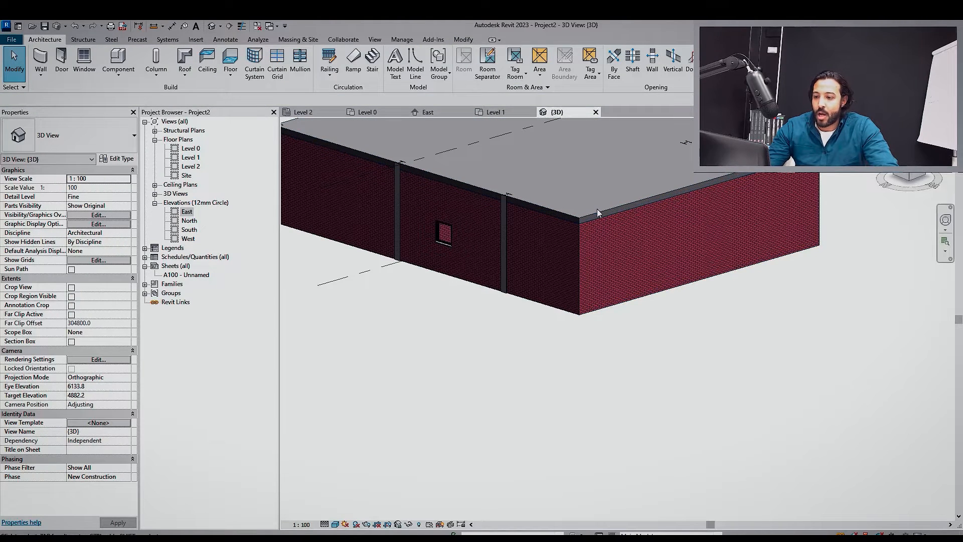
pyautogui.click(600, 215)
pyautogui.hotkey('ctrl', 'c')
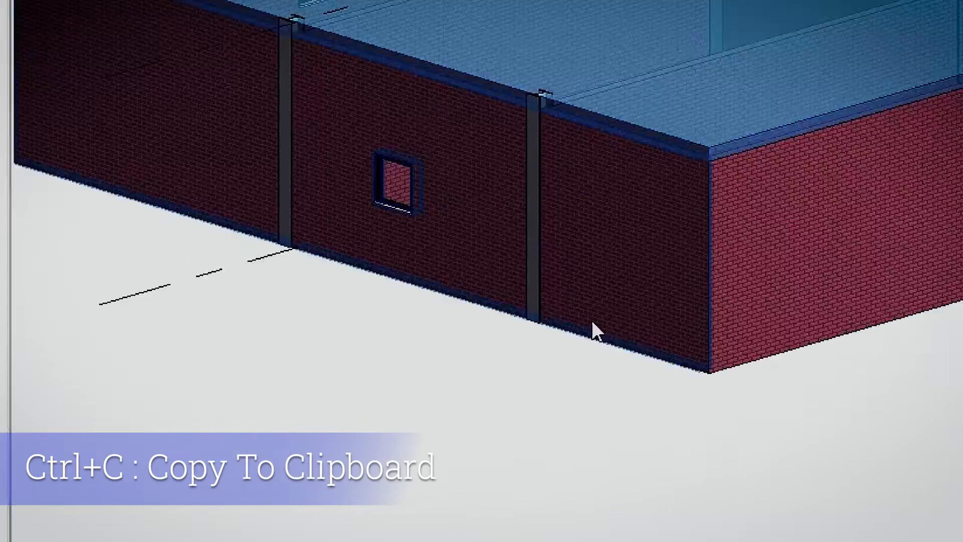
pyautogui.scroll(-3, 630, 312)
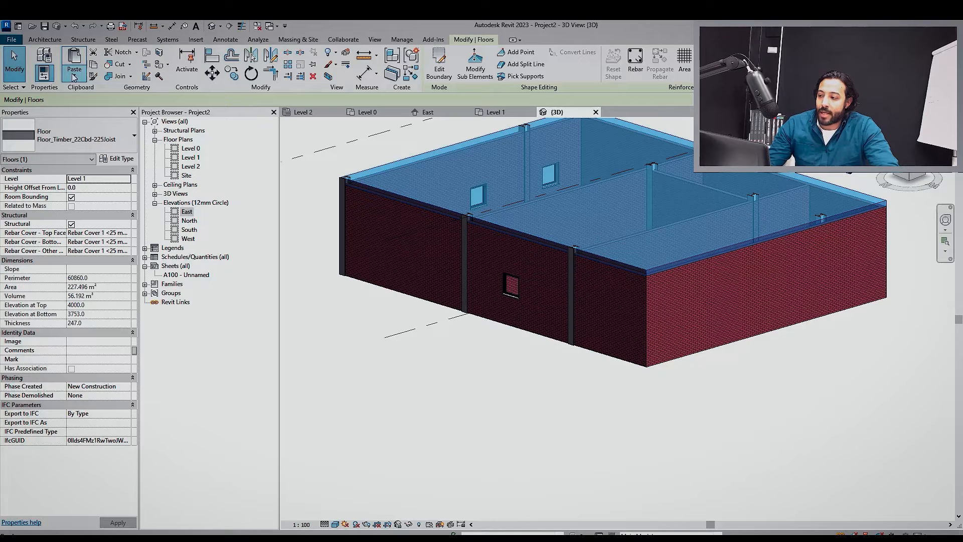
# Paste the copied floor aligned to Level 0 at the base of the walls and clear the selection
pyautogui.click(73, 77)
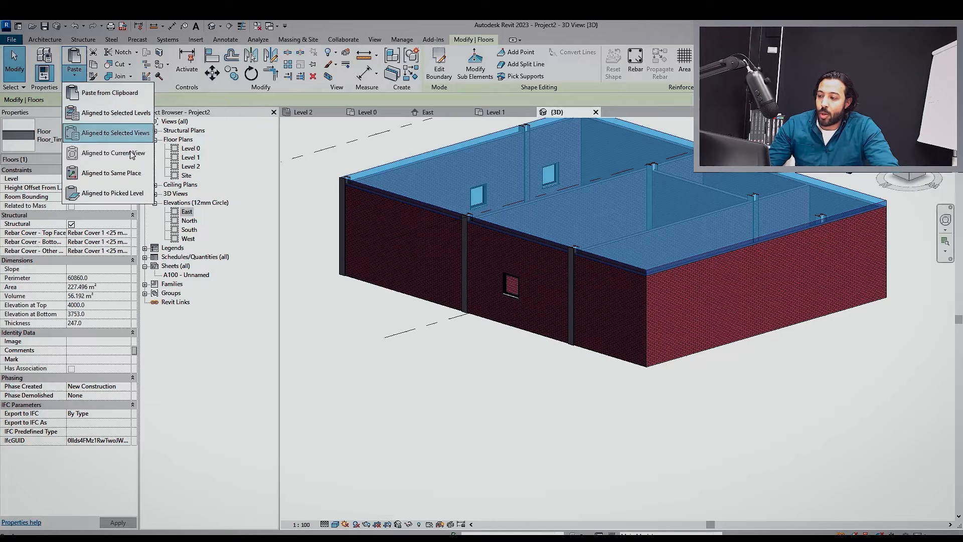
pyautogui.click(112, 123)
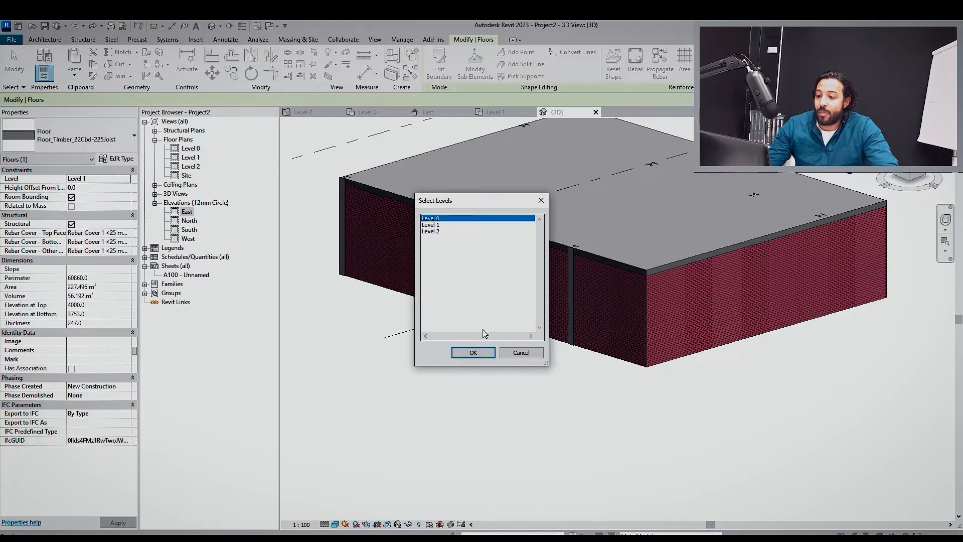
pyautogui.click(473, 352)
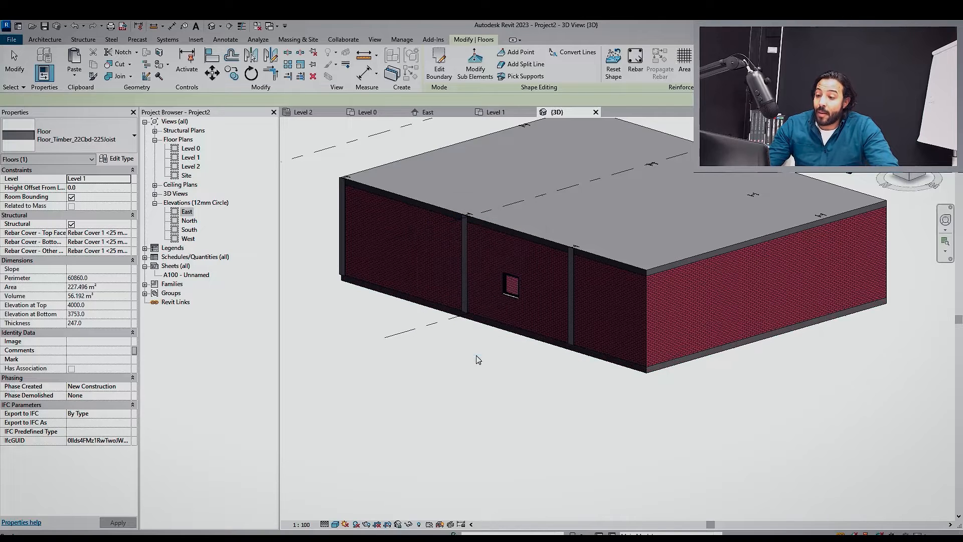
pyautogui.press('Escape')
pyautogui.scroll(-2, 552, 384)
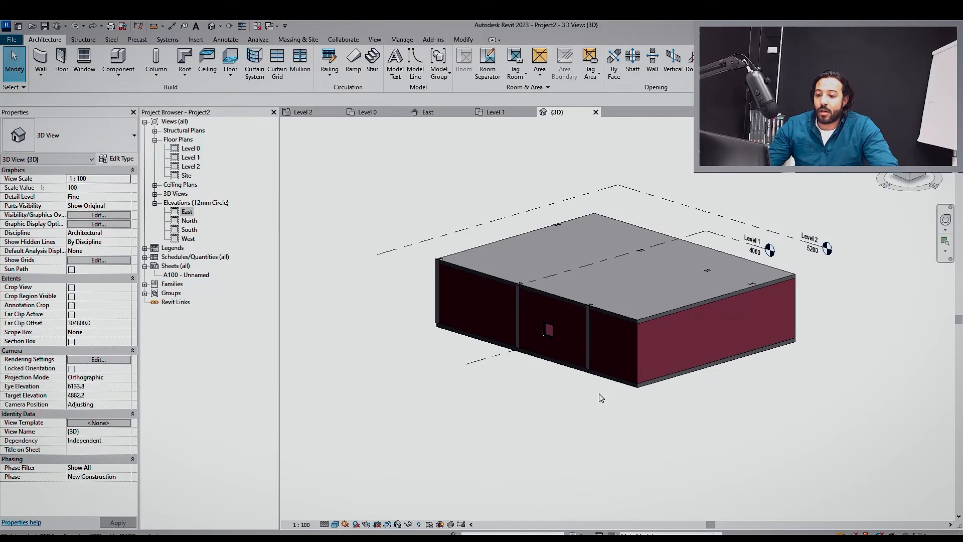
pyautogui.click(626, 377)
pyautogui.click(573, 402)
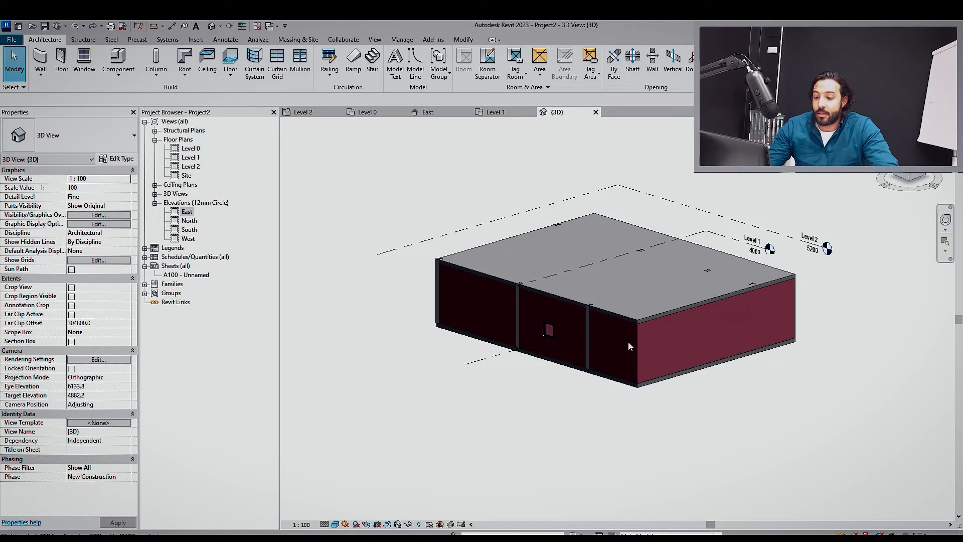
# Open the Level 0 floor plan and frame the building's walls
pyautogui.doubleClick(194, 158)
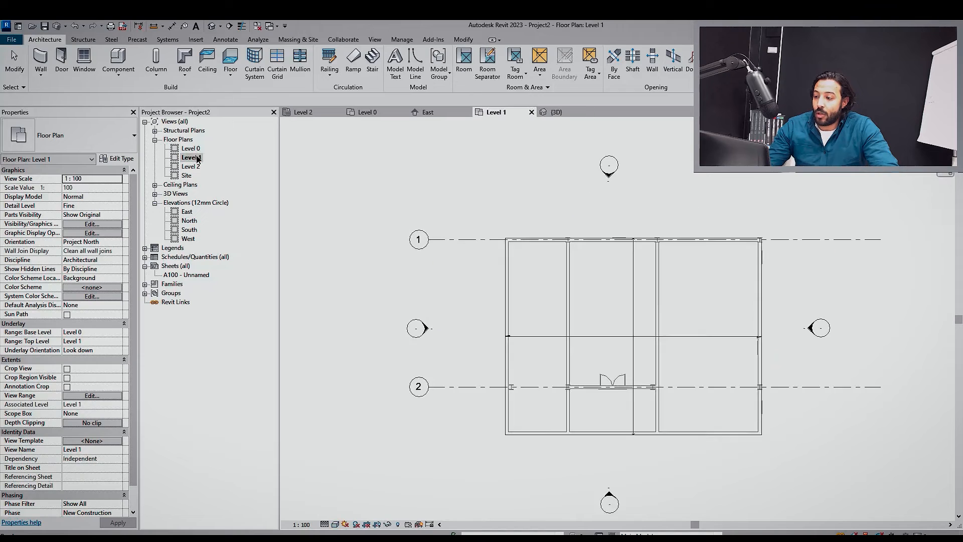
pyautogui.doubleClick(200, 148)
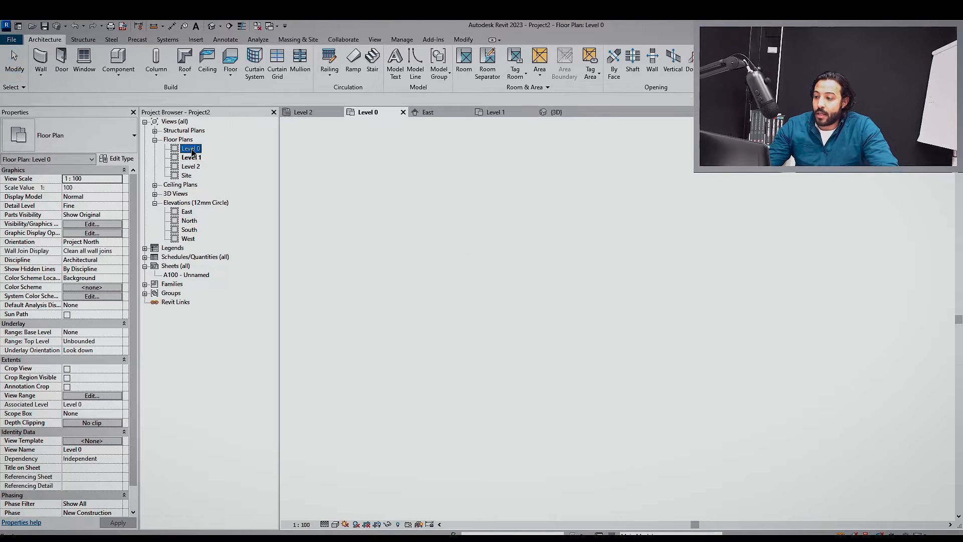
pyautogui.scroll(5, 577, 309)
pyautogui.moveTo(577, 310); pyautogui.dragTo(602, 326, button='middle')
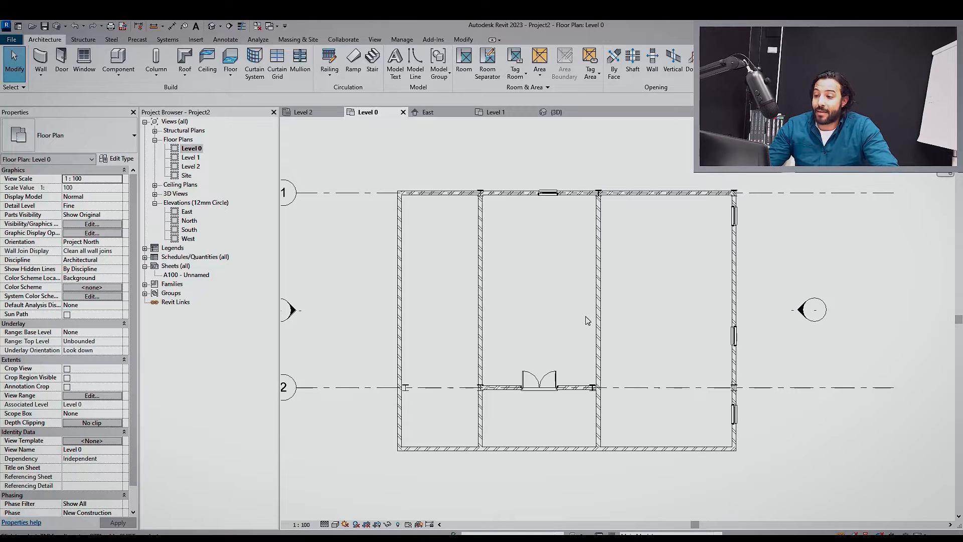
pyautogui.moveTo(638, 316); pyautogui.dragTo(602, 276, button='middle')
# Move the long interior wall east of the double door about 2500 mm towards the east exterior wall
pyautogui.click(566, 243)
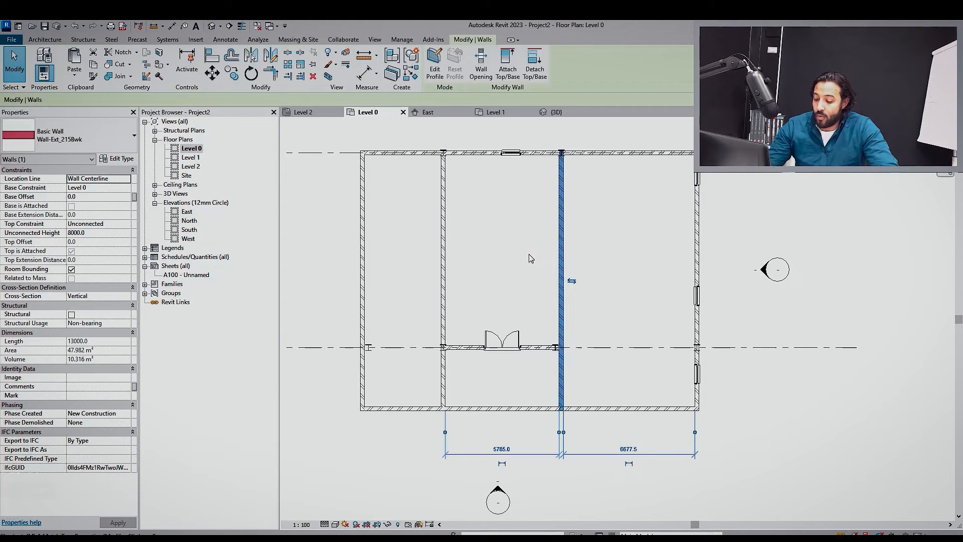
pyautogui.press('m')
pyautogui.press('v')
pyautogui.click(564, 301)
pyautogui.click(609, 301)
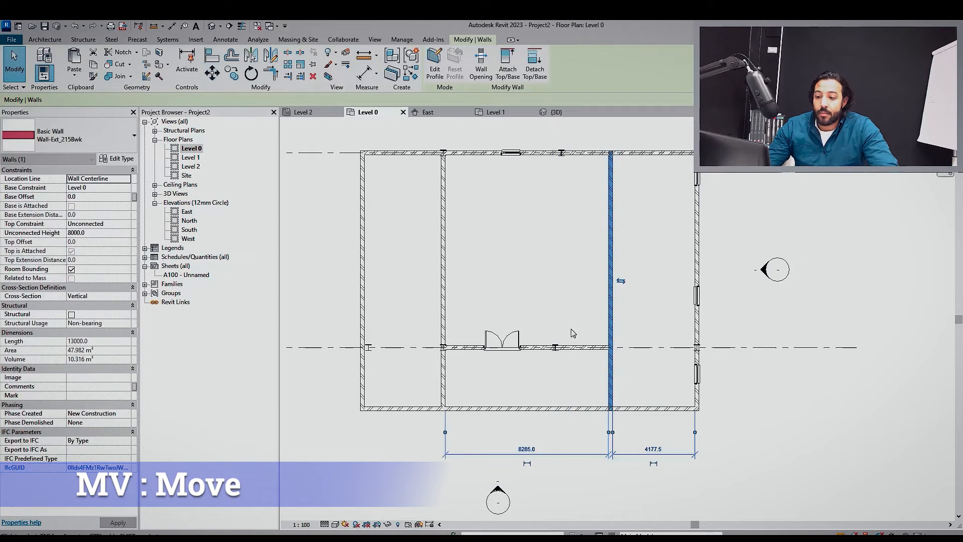
pyautogui.press('Escape')
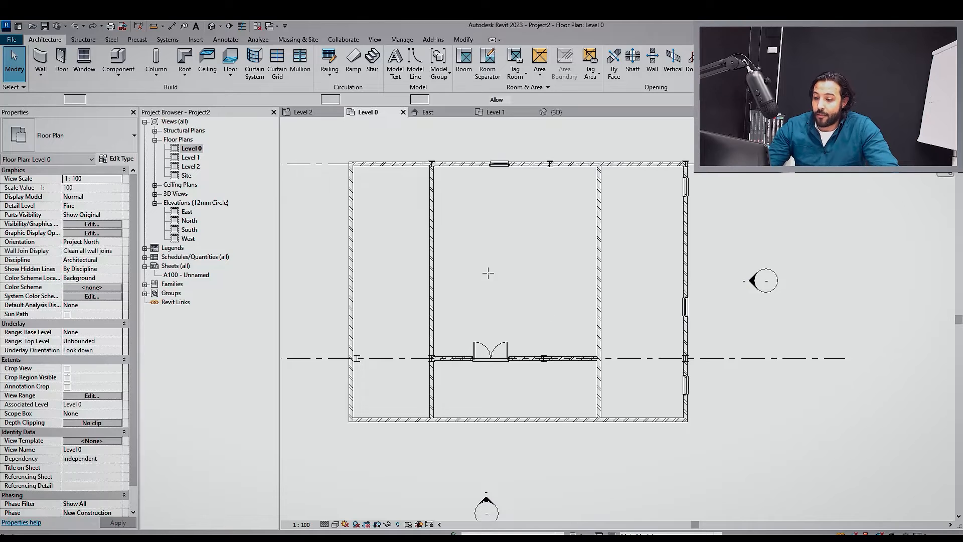
# Draw an east-west wall from the western interior wall across the middle room, stopping short of the eastern interior wall
pyautogui.press('w')
pyautogui.press('a')
pyautogui.click(431, 252)
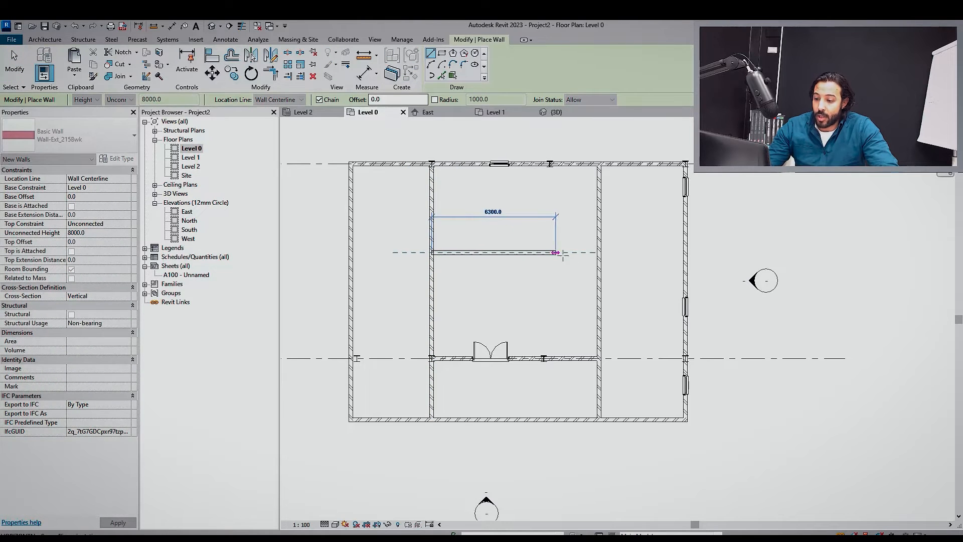
pyautogui.click(563, 252)
pyautogui.press('Escape')
pyautogui.press('Escape')
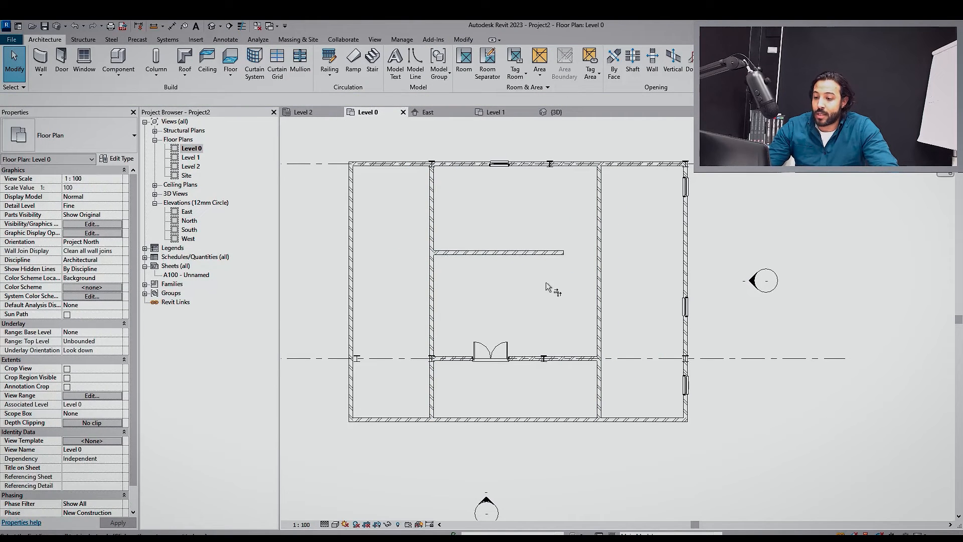
# Trim the new east-west wall and the eastern interior wall into a corner, keeping the part south of it
pyautogui.press('t')
pyautogui.press('r')
pyautogui.click(542, 252)
pyautogui.click(598, 304)
pyautogui.scroll(-3, 568, 291)
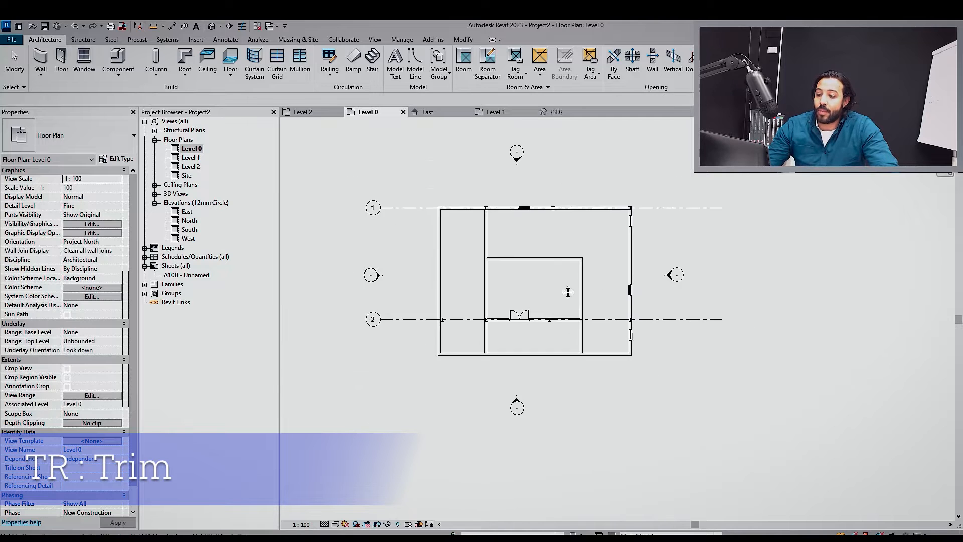
pyautogui.scroll(3, 567, 292)
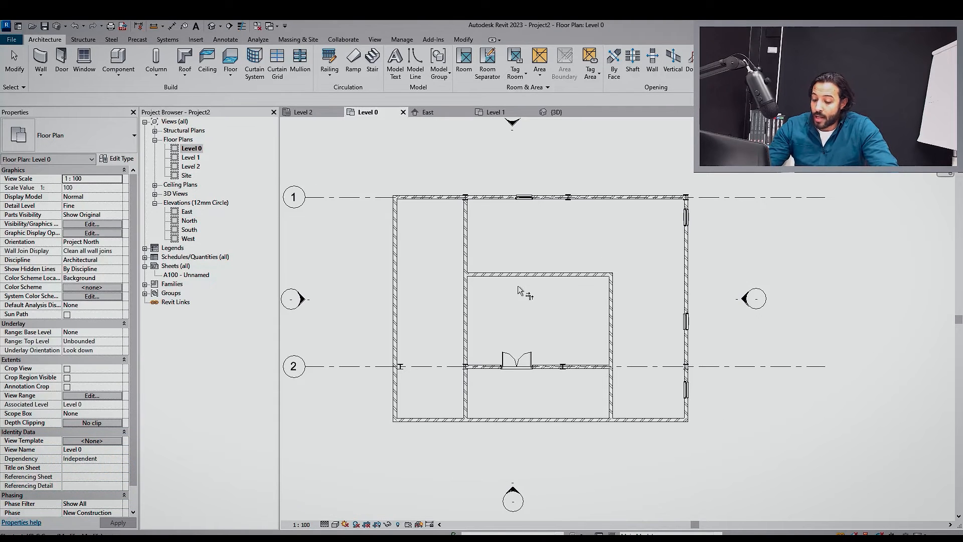
# Place a rotated Furniture_Desk 1525x762mm against the east wall of the small room south of the double door
pyautogui.press('c')
pyautogui.press('m')
pyautogui.scroll(3, 518, 291)
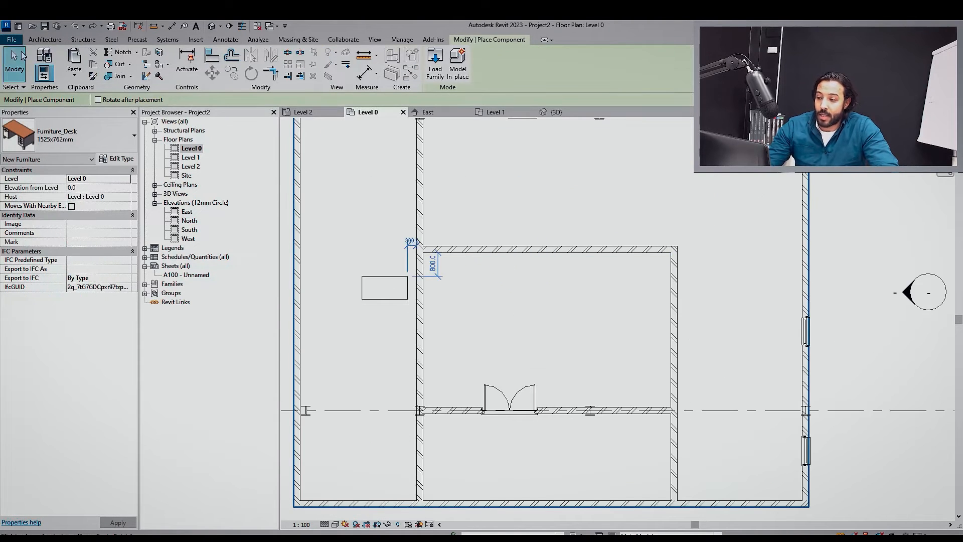
pyautogui.scroll(-4, 587, 338)
pyautogui.moveTo(602, 406); pyautogui.dragTo(513, 322, button='middle')
pyautogui.scroll(5, 512, 323)
pyautogui.press('space')
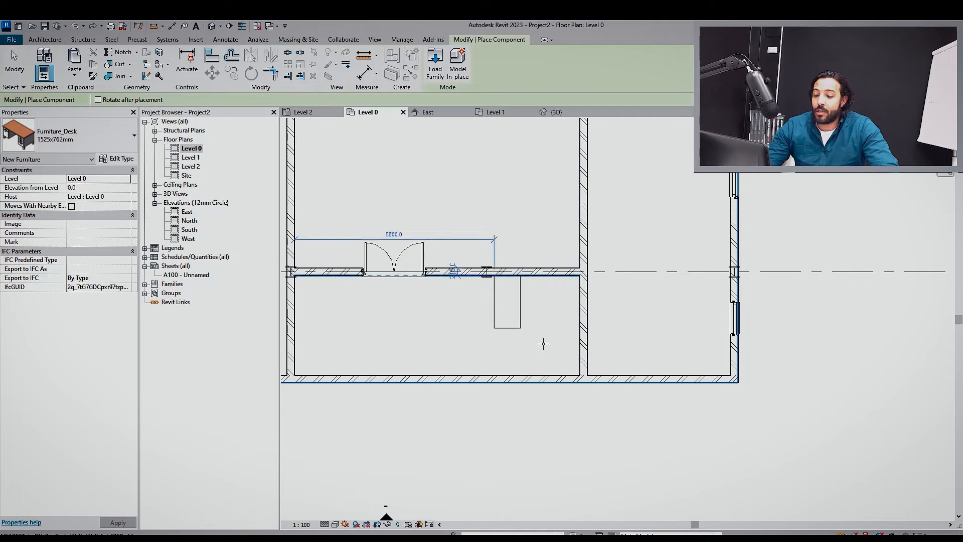
pyautogui.click(577, 351)
# Place a second desk, turned lengthwise along the south exterior wall, in the same small room
pyautogui.press('space')
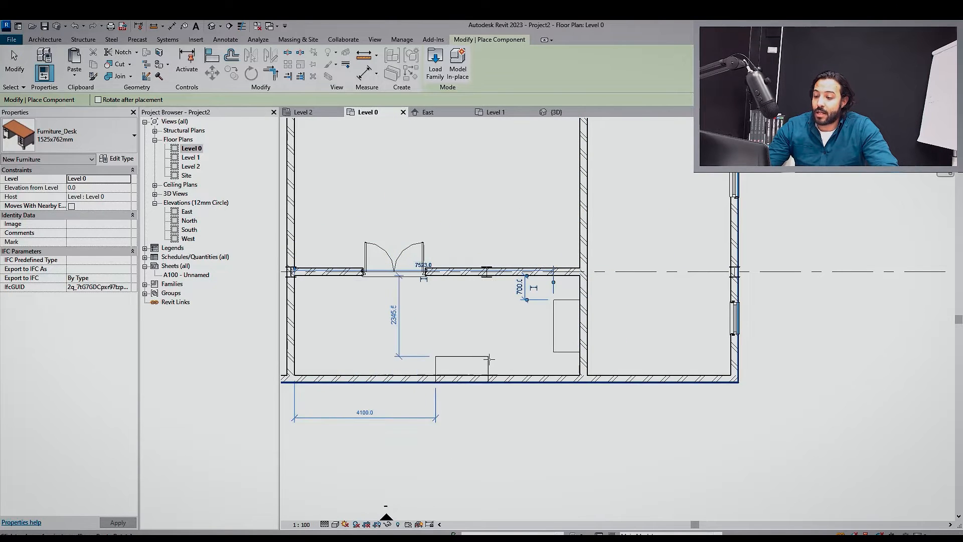
pyautogui.click(488, 358)
pyautogui.scroll(-5, 484, 341)
pyautogui.press('Escape')
pyautogui.press('Escape')
pyautogui.scroll(4, 474, 350)
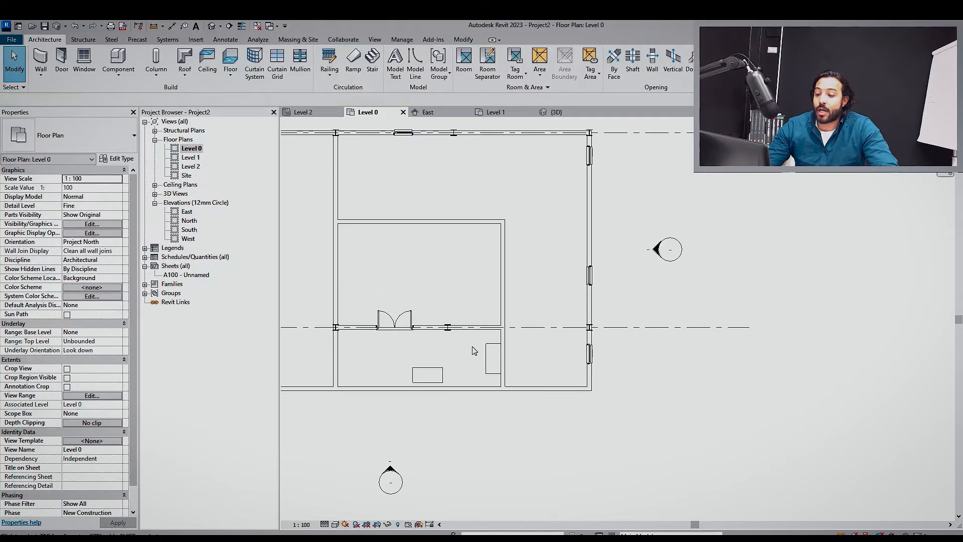
pyautogui.scroll(-3, 584, 398)
pyautogui.scroll(2, 620, 407)
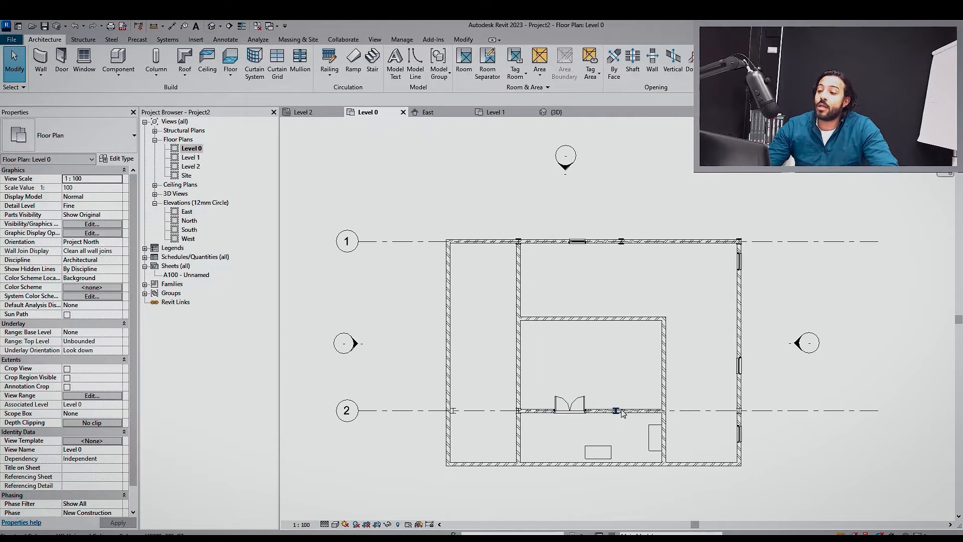
# Create a similar UC305x305x97 column from the one east of the double door and place it in the trimmed east-west wall
pyautogui.scroll(2, 624, 414)
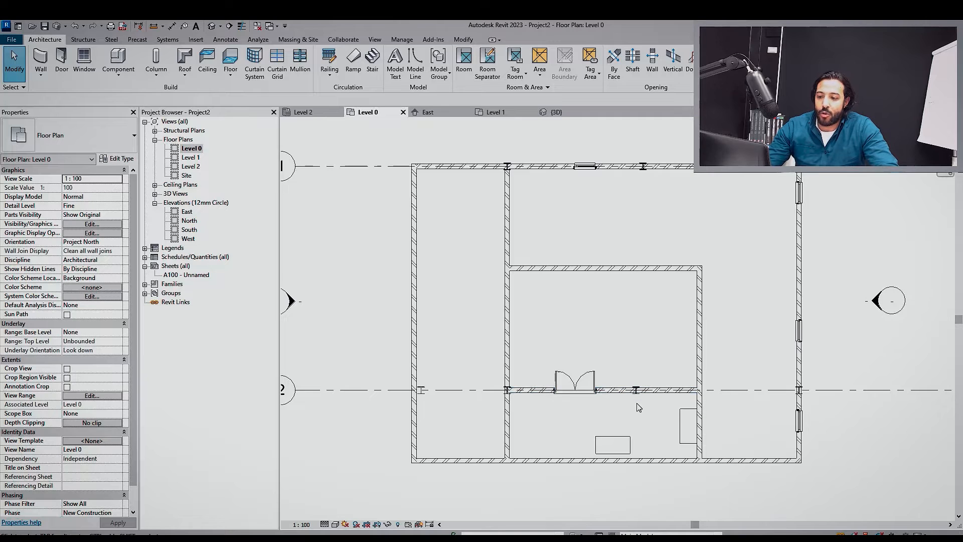
pyautogui.scroll(3, 639, 407)
pyautogui.click(530, 359)
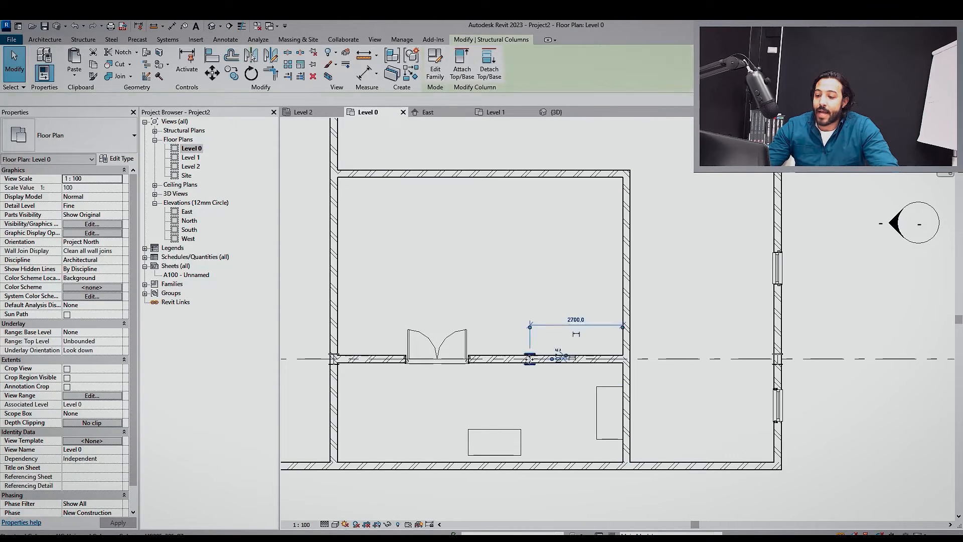
pyautogui.scroll(3, 530, 359)
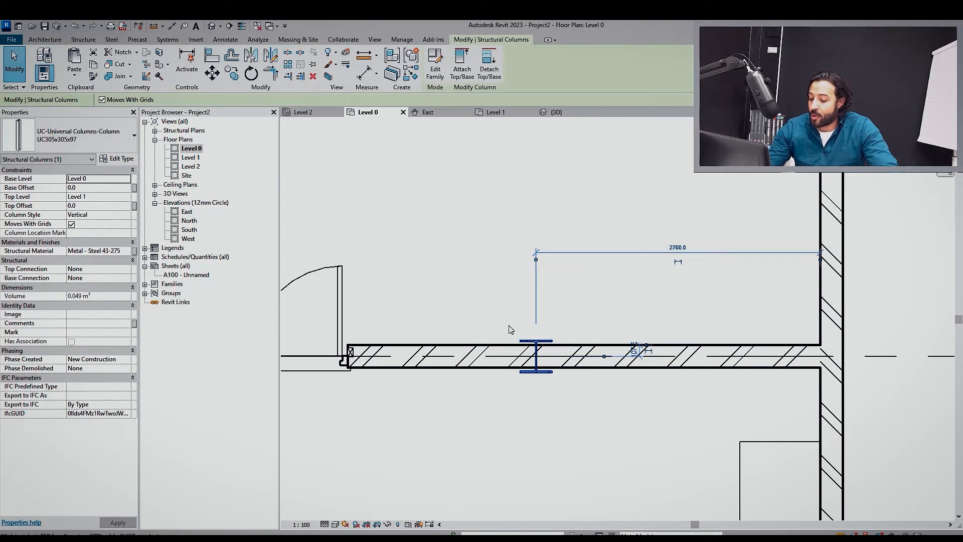
pyautogui.press('c')
pyautogui.press('s')
pyautogui.scroll(-5, 576, 407)
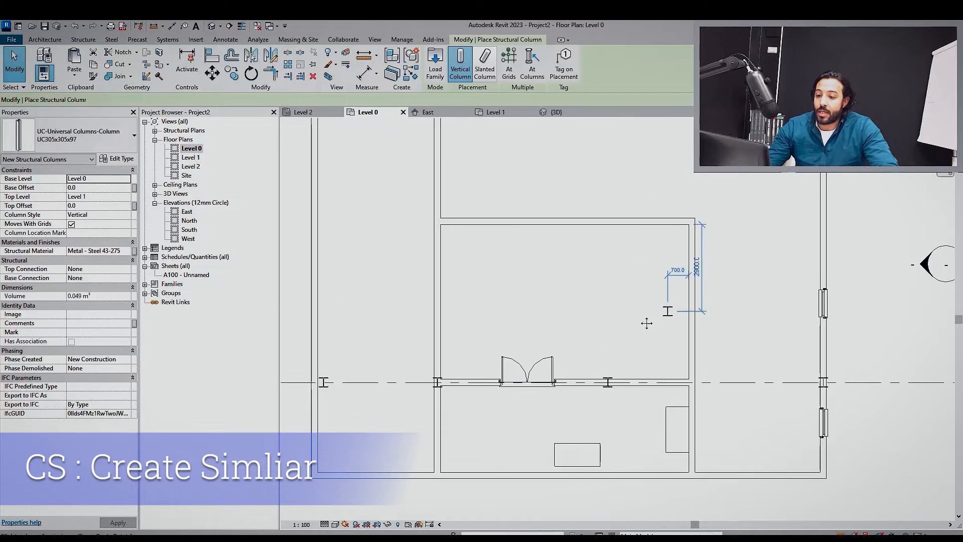
pyautogui.scroll(5, 594, 278)
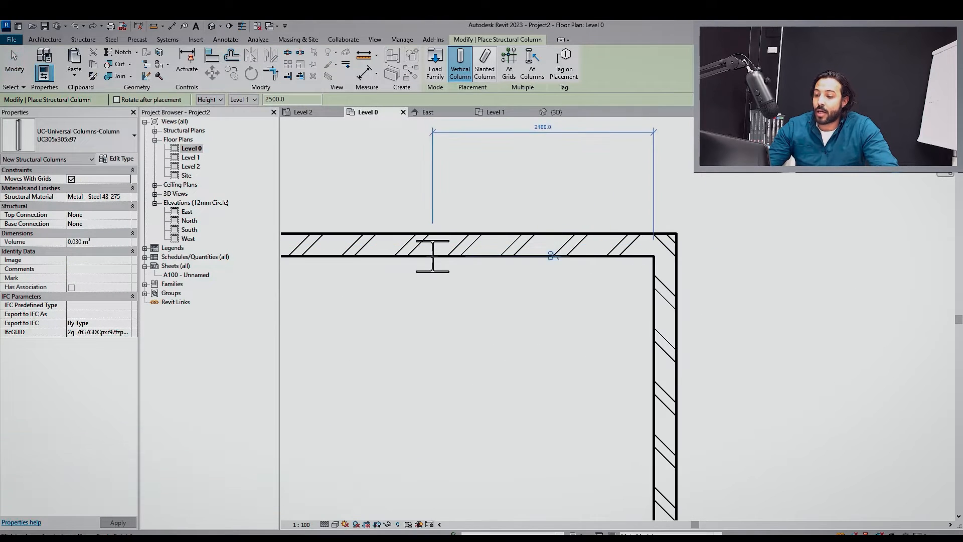
pyautogui.click(422, 246)
pyautogui.scroll(-6, 501, 300)
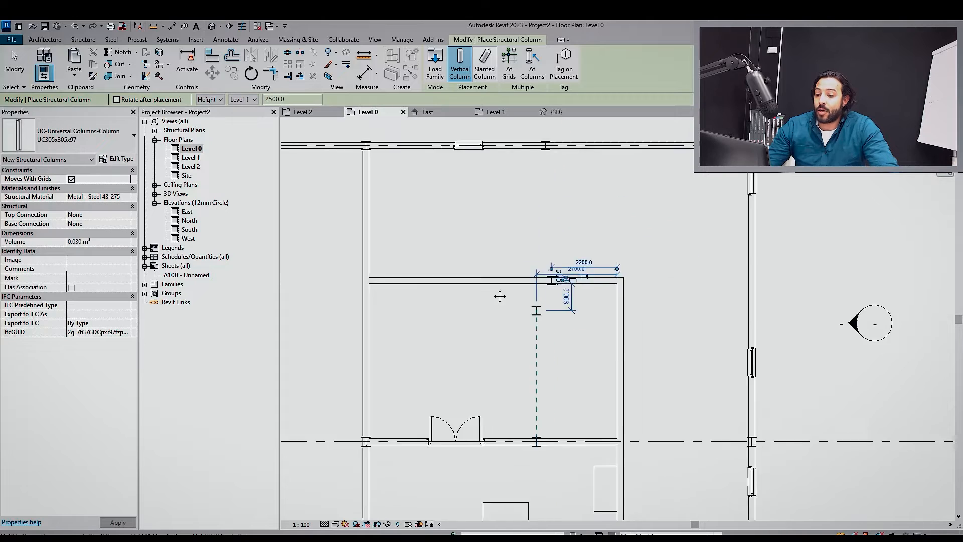
pyautogui.press('Escape')
pyautogui.press('l')
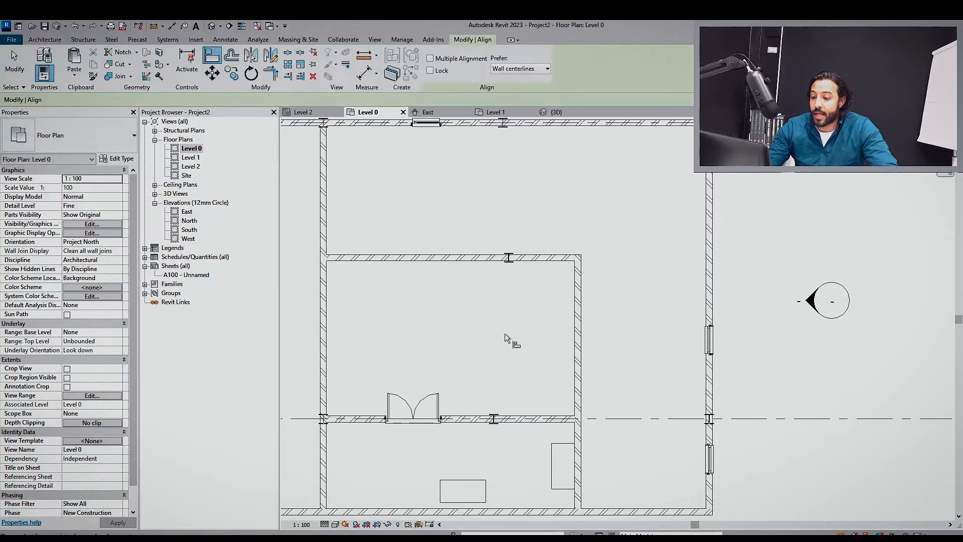
pyautogui.press('Escape')
pyautogui.scroll(3, 495, 270)
pyautogui.scroll(-3, 511, 192)
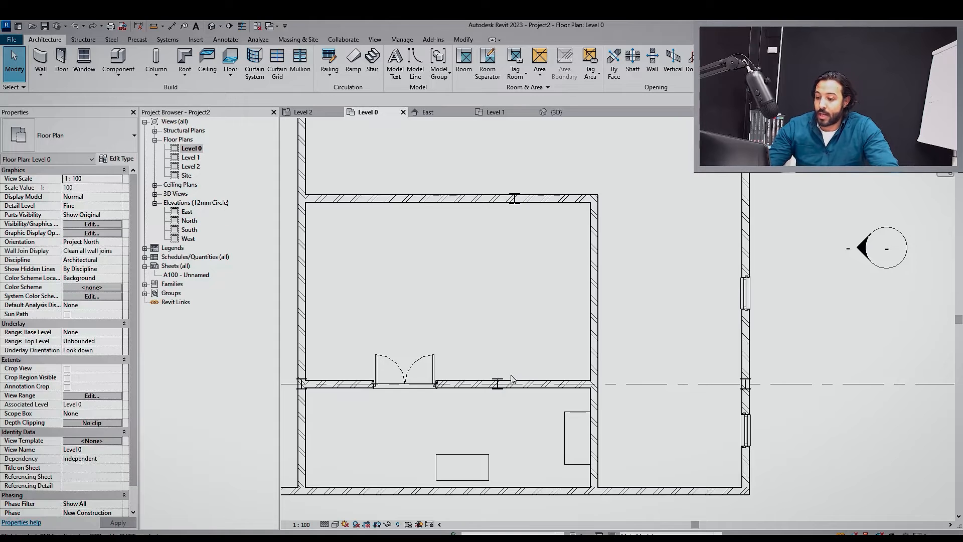
# Align the new column in the northern room wall with the web of the column east of the double door
pyautogui.press('a')
pyautogui.press('l')
pyautogui.scroll(2, 509, 381)
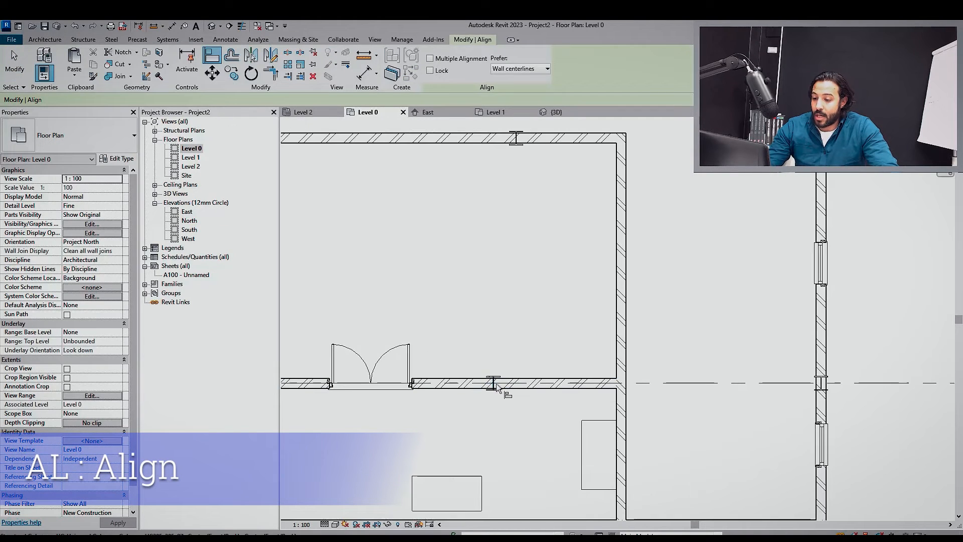
pyautogui.click(493, 386)
pyautogui.click(517, 144)
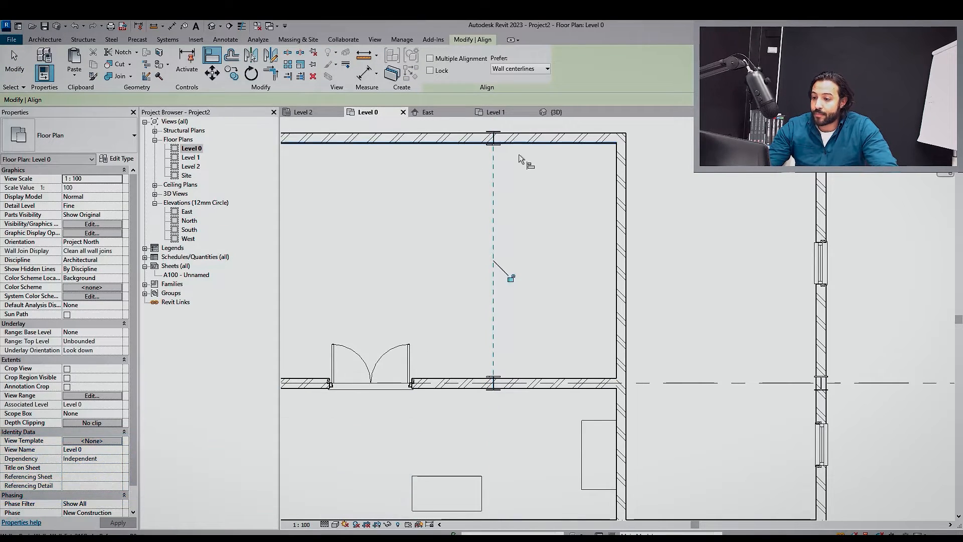
pyautogui.scroll(-4, 519, 196)
pyautogui.press('Escape')
pyautogui.press('Escape')
pyautogui.moveTo(542, 239); pyautogui.dragTo(549, 349, button='middle')
pyautogui.scroll(1, 532, 288)
pyautogui.scroll(3, 533, 293)
pyautogui.scroll(-4, 525, 312)
pyautogui.scroll(-2, 554, 363)
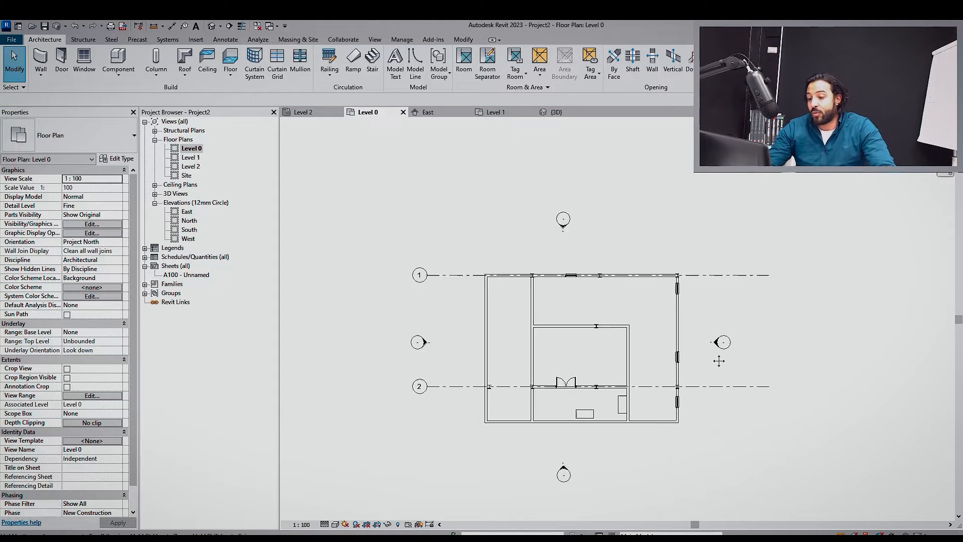
pyautogui.scroll(2, 716, 362)
pyautogui.moveTo(638, 355); pyautogui.dragTo(566, 332, button='middle')
pyautogui.scroll(-1, 565, 333)
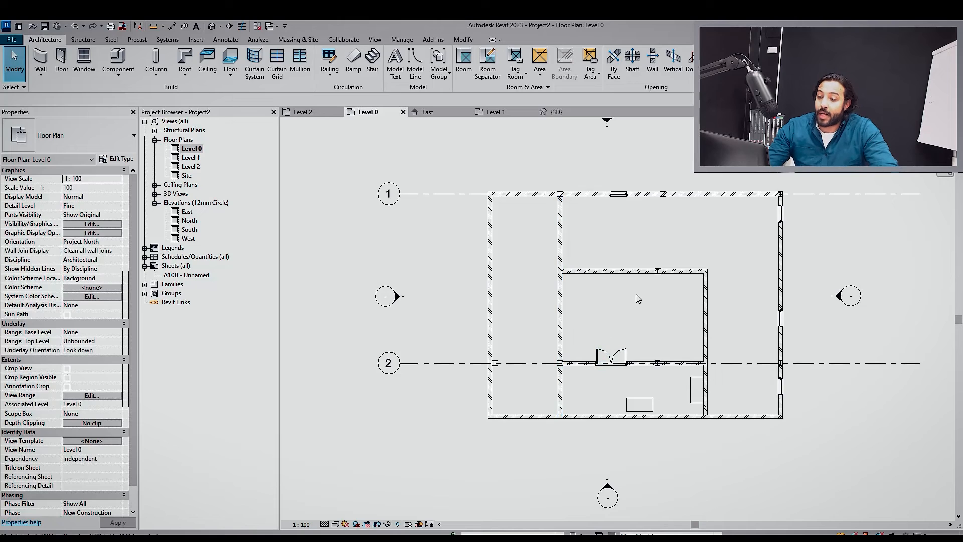
pyautogui.scroll(1, 656, 263)
pyautogui.moveTo(652, 304); pyautogui.dragTo(647, 319, button='middle')
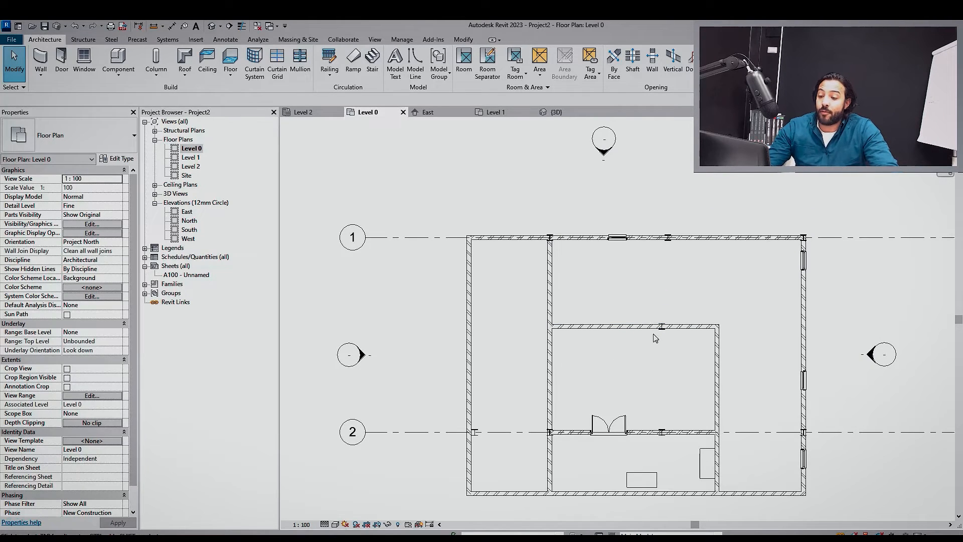
pyautogui.scroll(4, 655, 337)
pyautogui.scroll(-2, 579, 340)
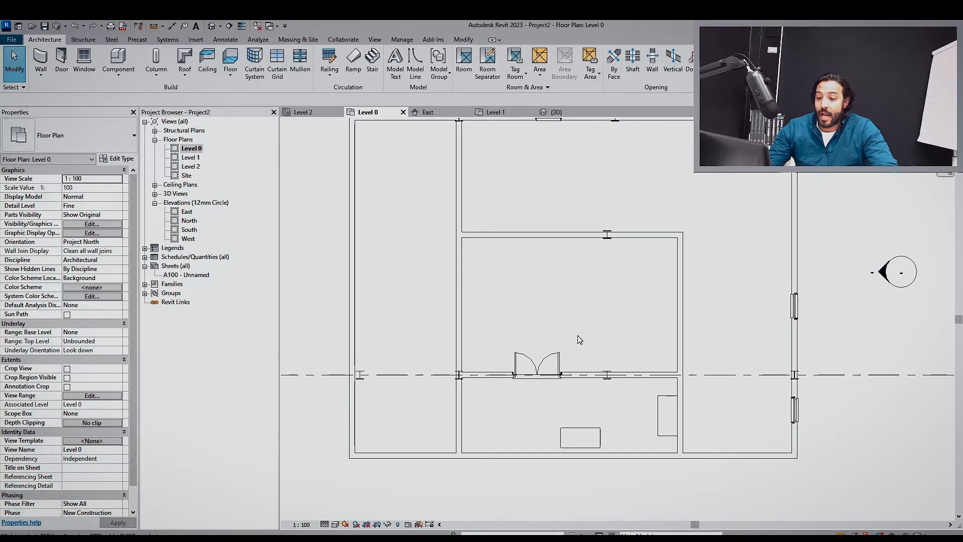
pyautogui.moveTo(579, 340); pyautogui.dragTo(598, 370, button='middle')
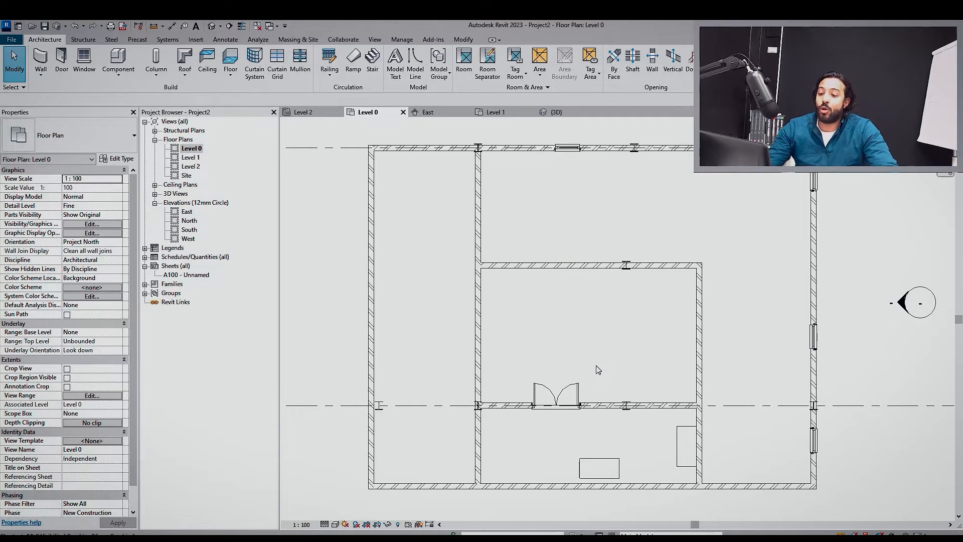
# Offset the central room's north wall by 1000 mm as a copy to its south side and another to its north side
pyautogui.moveTo(605, 387); pyautogui.dragTo(571, 389, button='middle')
pyautogui.click(497, 268)
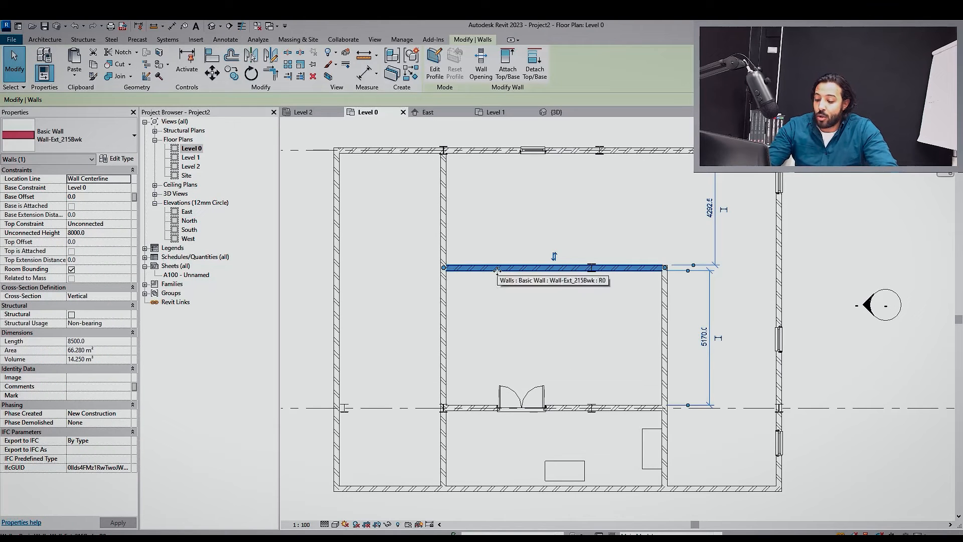
pyautogui.press('o')
pyautogui.press('f')
pyautogui.click(515, 278)
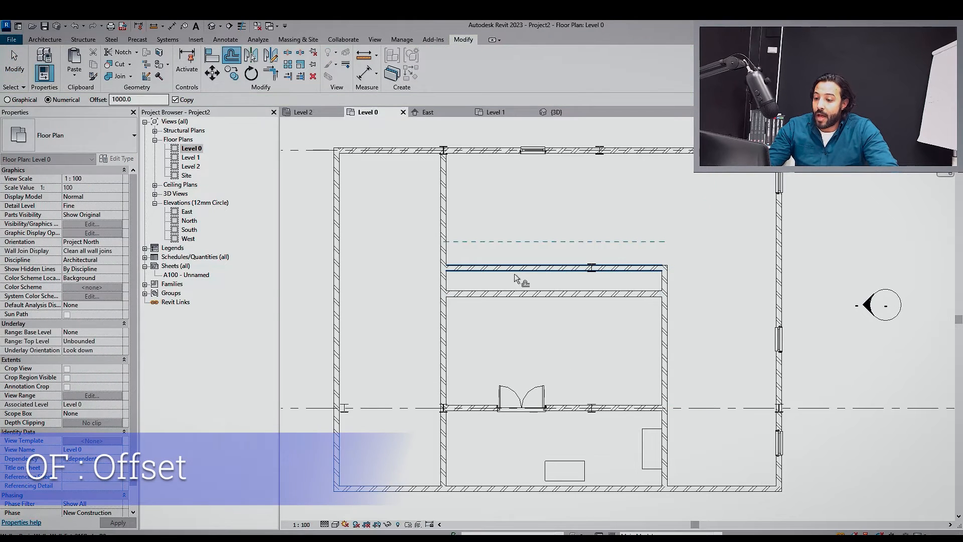
pyautogui.click(525, 263)
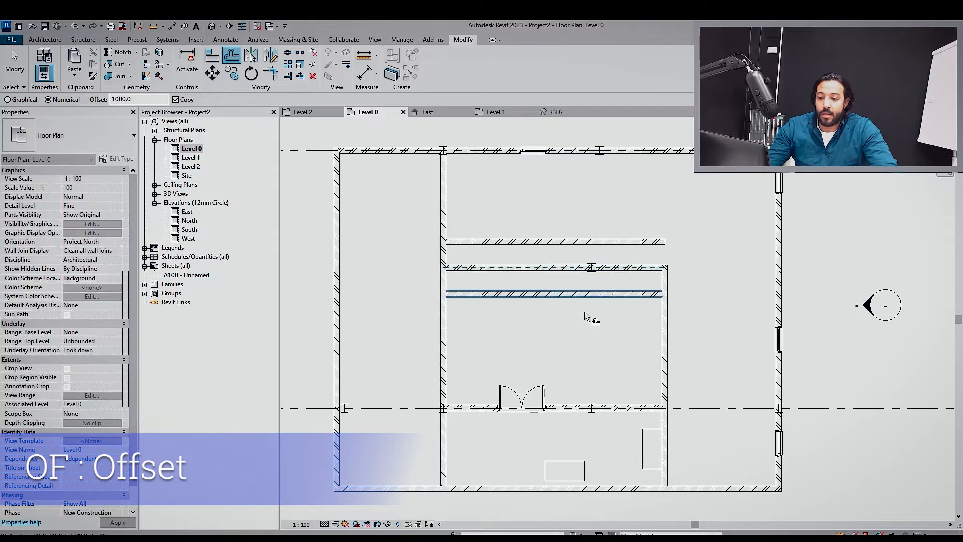
# Trim the central room's east wall and the northernmost offset wall to a corner
pyautogui.press('Escape')
pyautogui.press('t')
pyautogui.press('r')
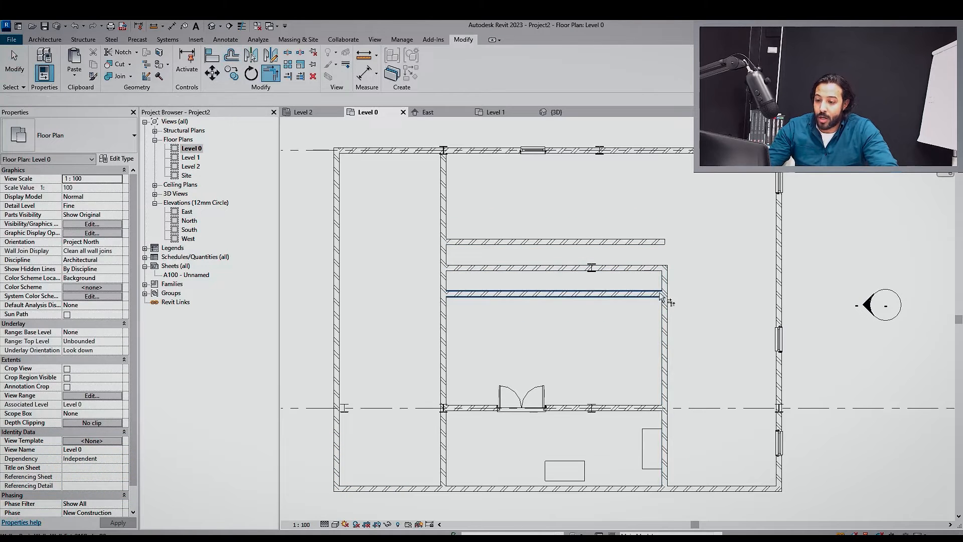
pyautogui.click(666, 311)
pyautogui.click(658, 242)
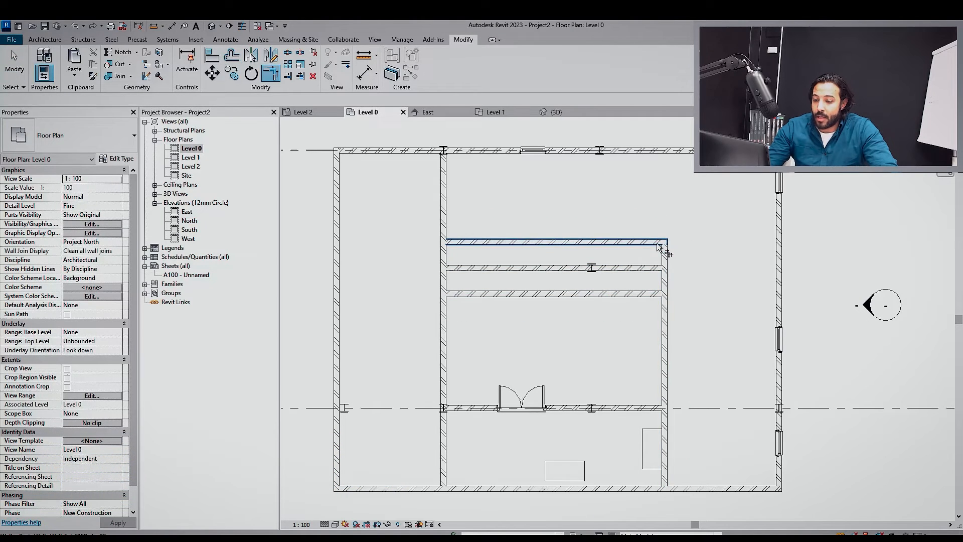
# Delete the original wall between the two offset walls and the UC column left standing there
pyautogui.press('Escape')
pyautogui.click(643, 269)
pyautogui.press('Delete')
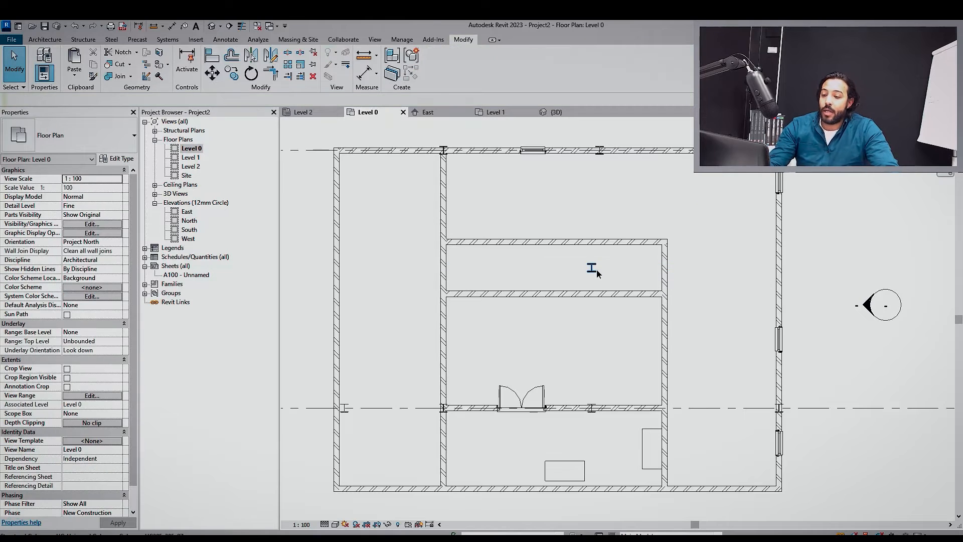
pyautogui.click(593, 269)
pyautogui.press('Delete')
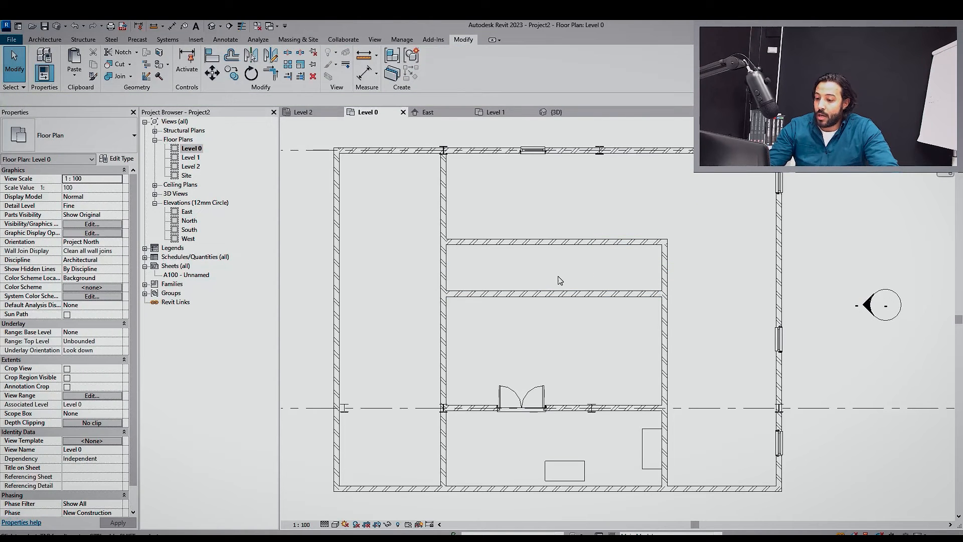
# Draw a short Wall-Ext_215Bwk partition between the two offset walls, about 2100 mm from the central room's west wall
pyautogui.press('w')
pyautogui.press('a')
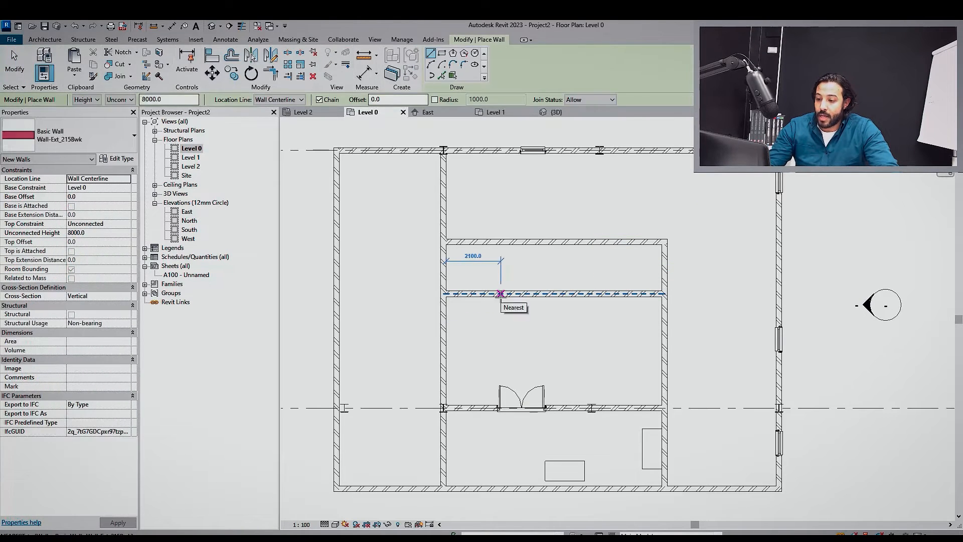
pyautogui.click(500, 294)
pyautogui.click(498, 237)
pyautogui.scroll(4, 527, 278)
pyautogui.press('Escape')
pyautogui.moveTo(516, 285); pyautogui.dragTo(464, 260, button='middle')
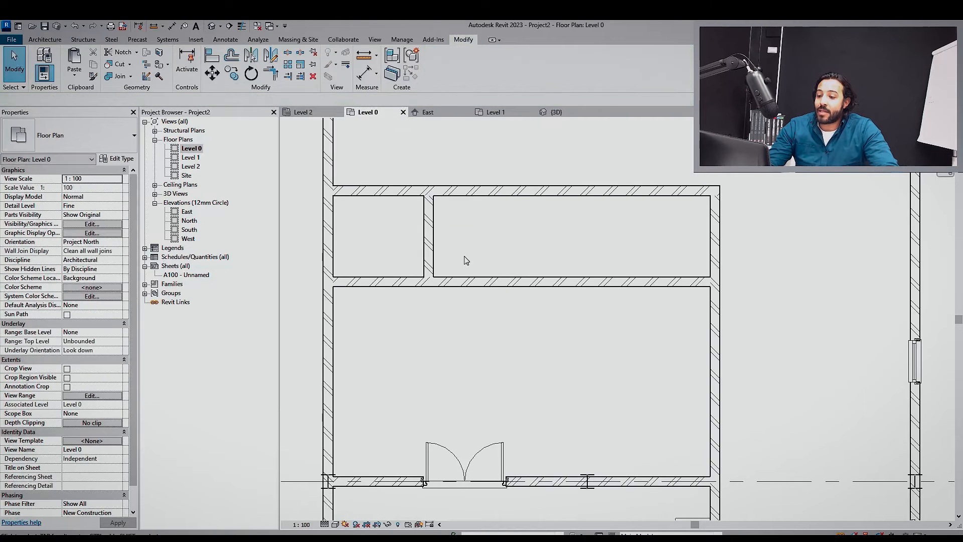
# Split the southern offset wall at a point east of the short partition without deleting an inner segment
pyautogui.scroll(-3, 463, 259)
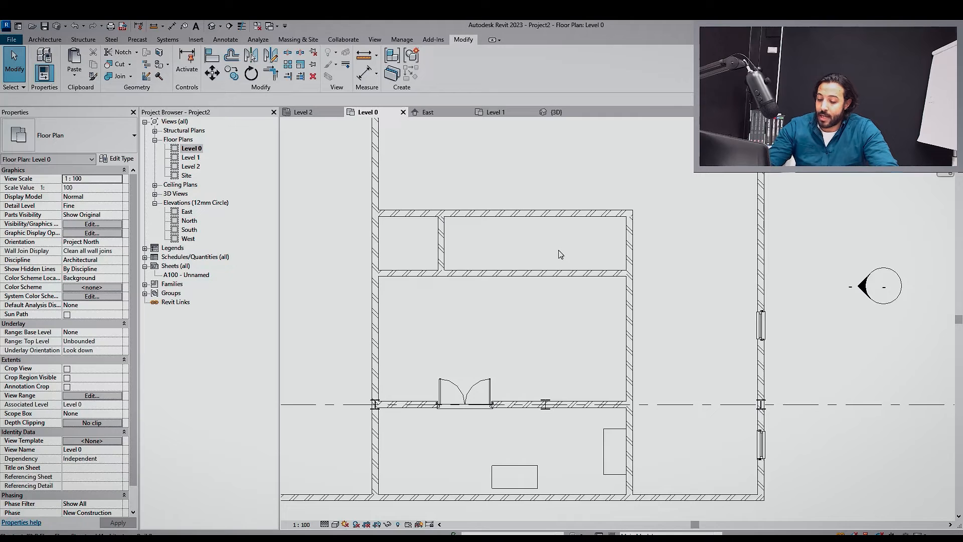
pyautogui.press('s')
pyautogui.press('l')
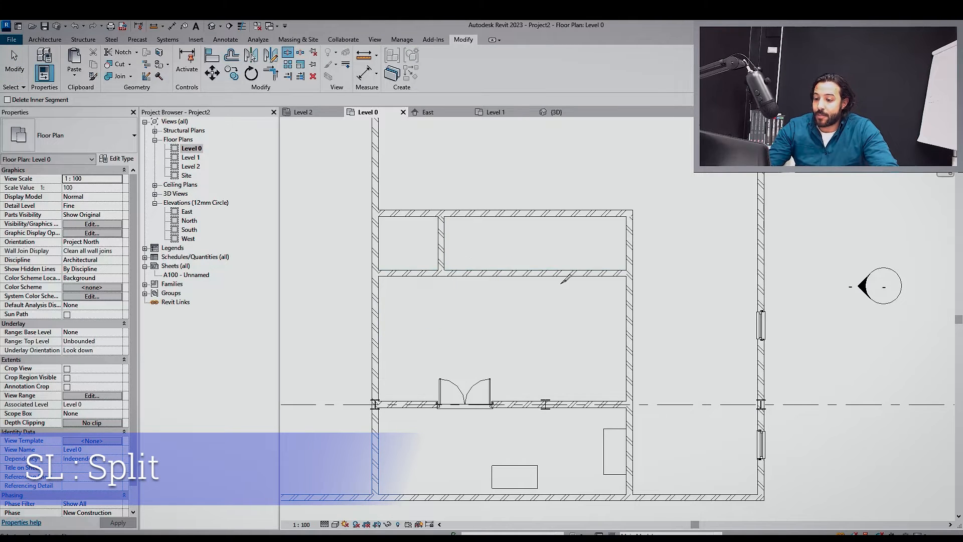
pyautogui.click(542, 273)
pyautogui.press('Escape')
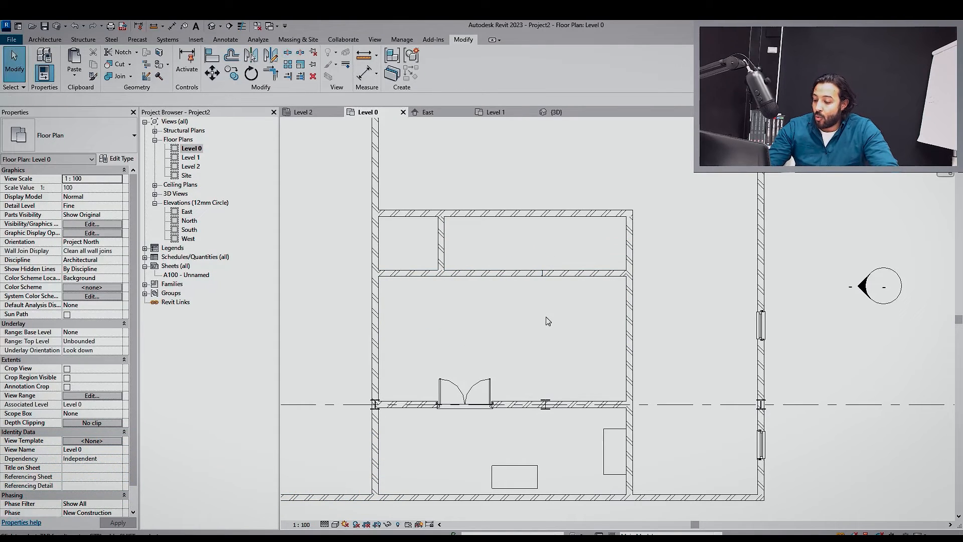
# Trim the short partition and the western piece of the split wall to a corner, and undo that trim
pyautogui.press('t')
pyautogui.press('r')
pyautogui.click(442, 253)
pyautogui.click(434, 274)
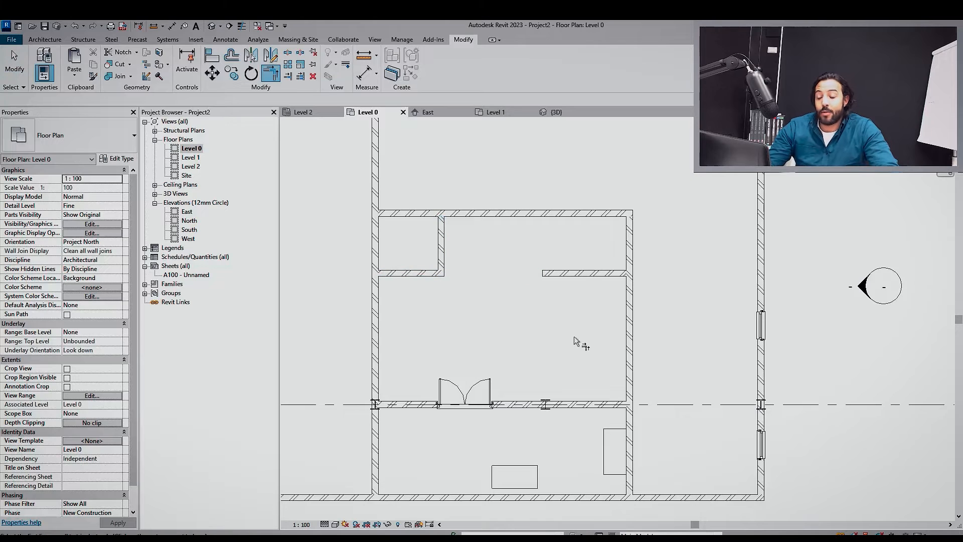
pyautogui.hotkey('ctrl', 'z')
pyautogui.press('Escape')
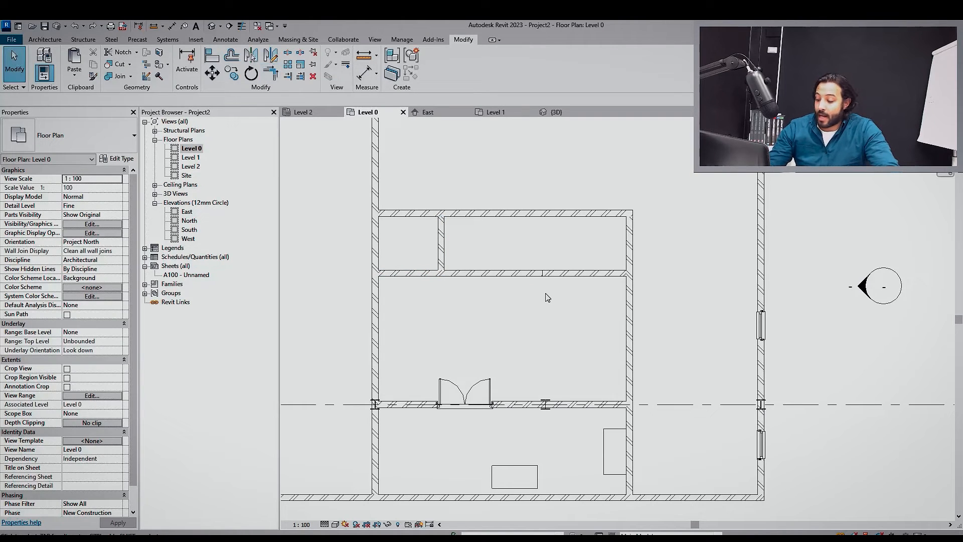
# Split the southern offset wall with Delete Inner Segment on, removing the stretch between the short partition and the east wall
pyautogui.scroll(-2, 551, 303)
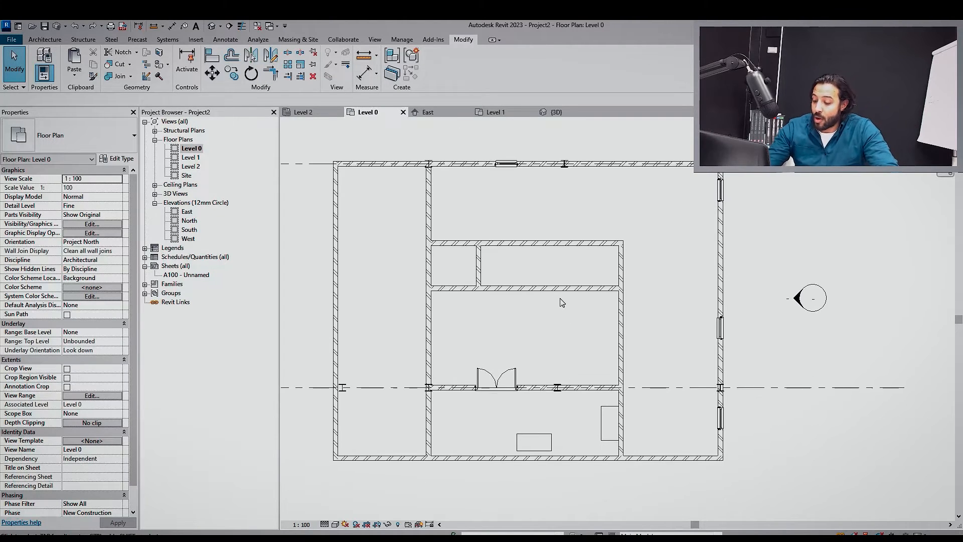
pyautogui.press('s')
pyautogui.press('l')
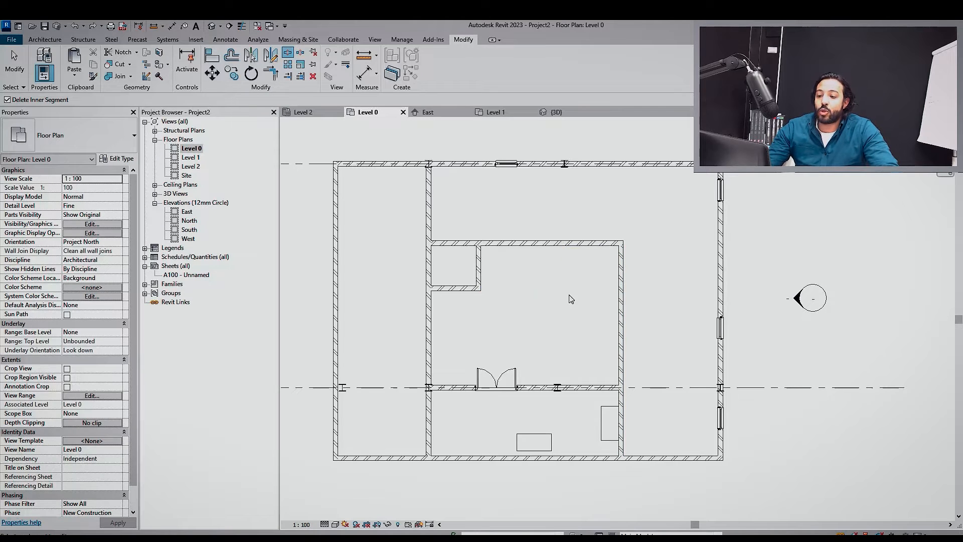
pyautogui.press('Escape')
# Open the default 3D view and bring the interior walls rising above the upper slab into view
pyautogui.scroll(-2, 512, 275)
pyautogui.scroll(4, 577, 297)
pyautogui.scroll(-3, 537, 304)
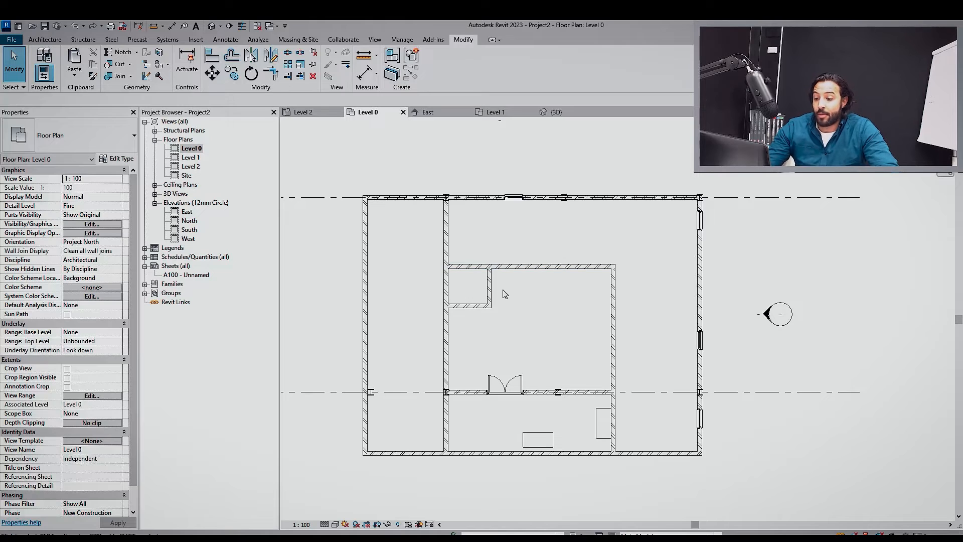
pyautogui.moveTo(596, 388); pyautogui.dragTo(586, 381, button='middle')
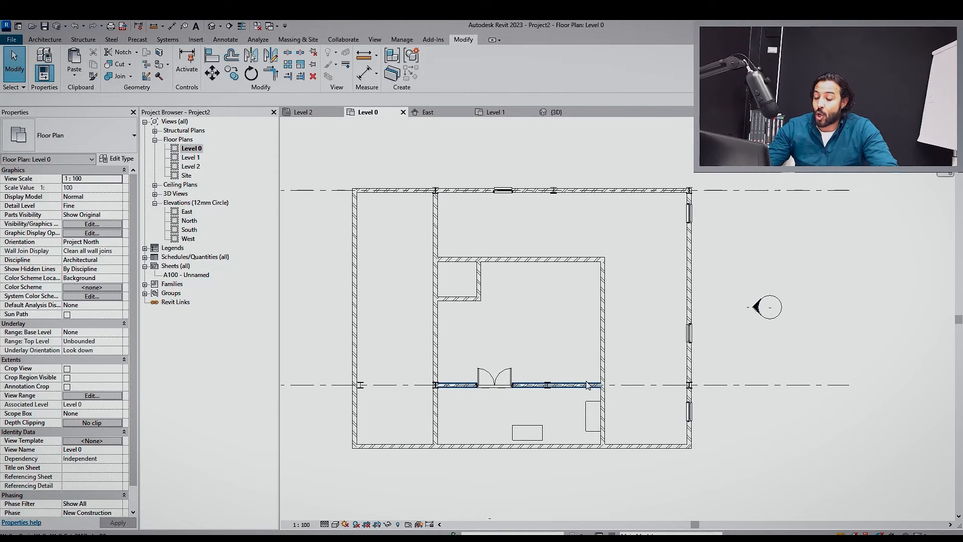
pyautogui.click(211, 27)
pyautogui.scroll(-1, 567, 338)
pyautogui.moveTo(561, 346); pyautogui.dragTo(548, 359, button='middle')
pyautogui.scroll(2, 589, 294)
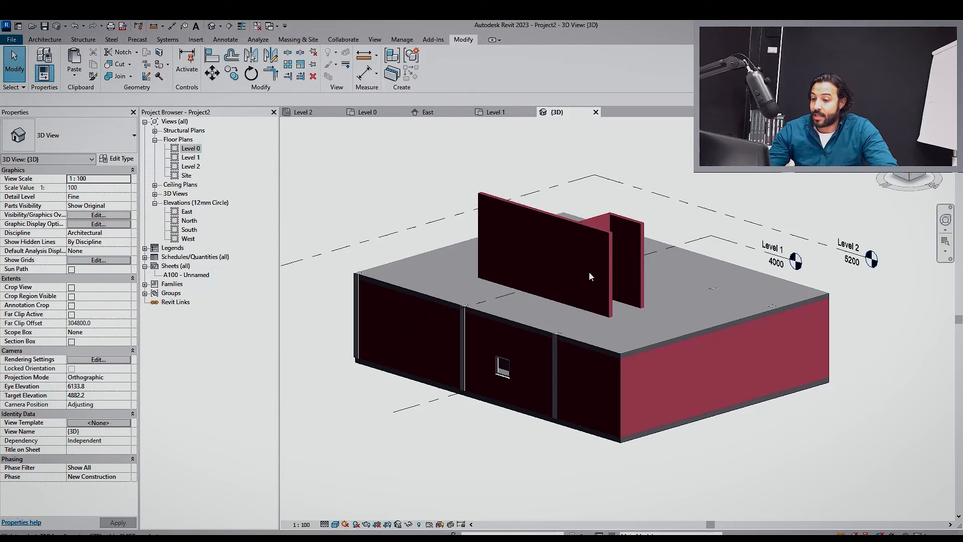
pyautogui.click(604, 245)
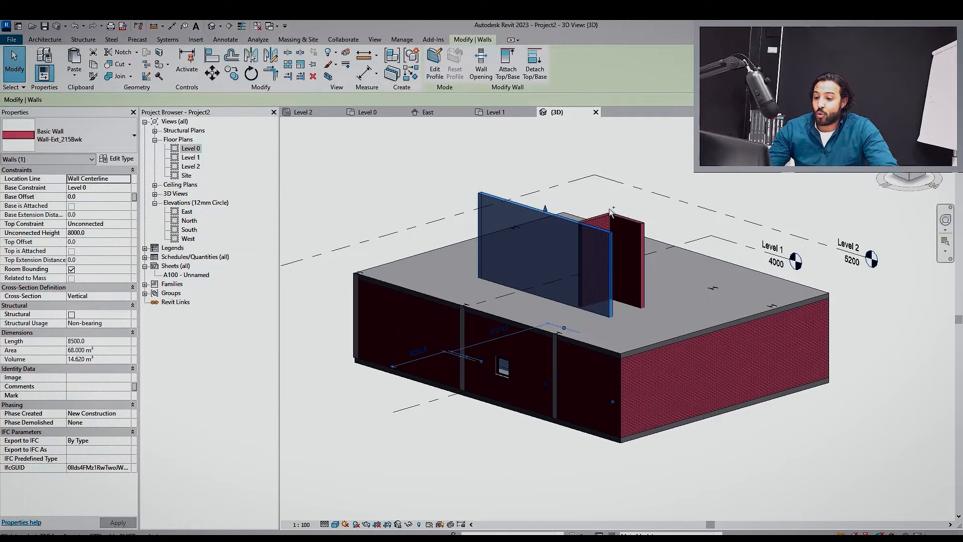
pyautogui.press('Escape')
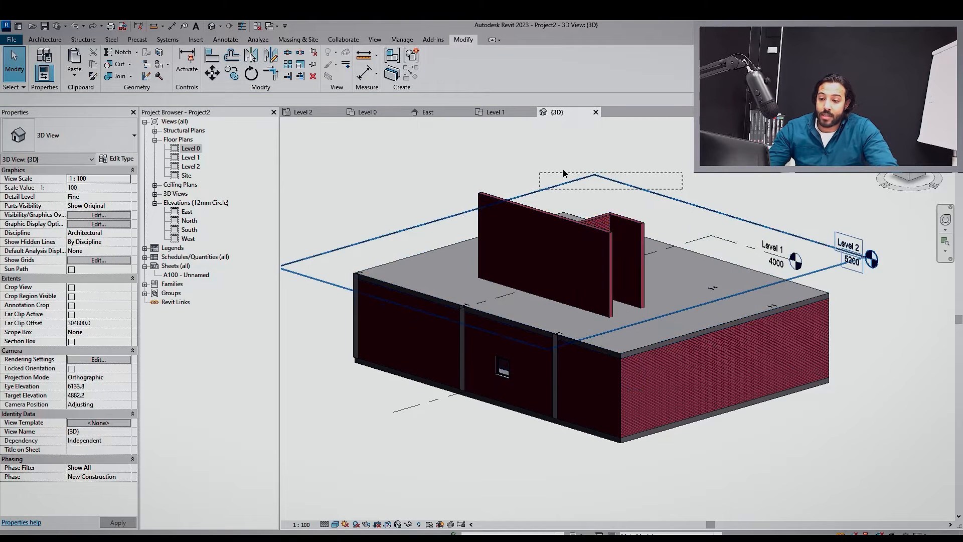
pyautogui.click(636, 229)
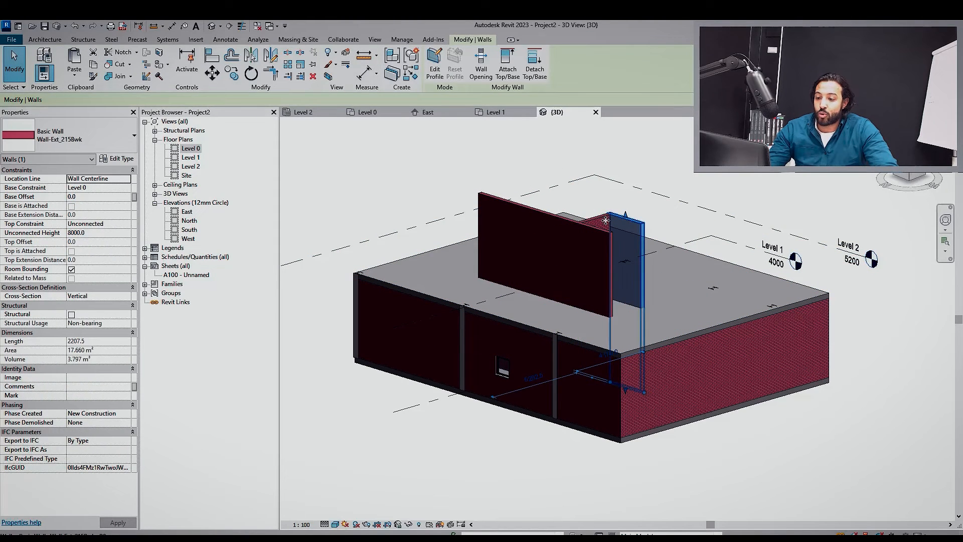
pyautogui.keyDown('ctrl'); pyautogui.click(549, 213); pyautogui.keyUp('ctrl')
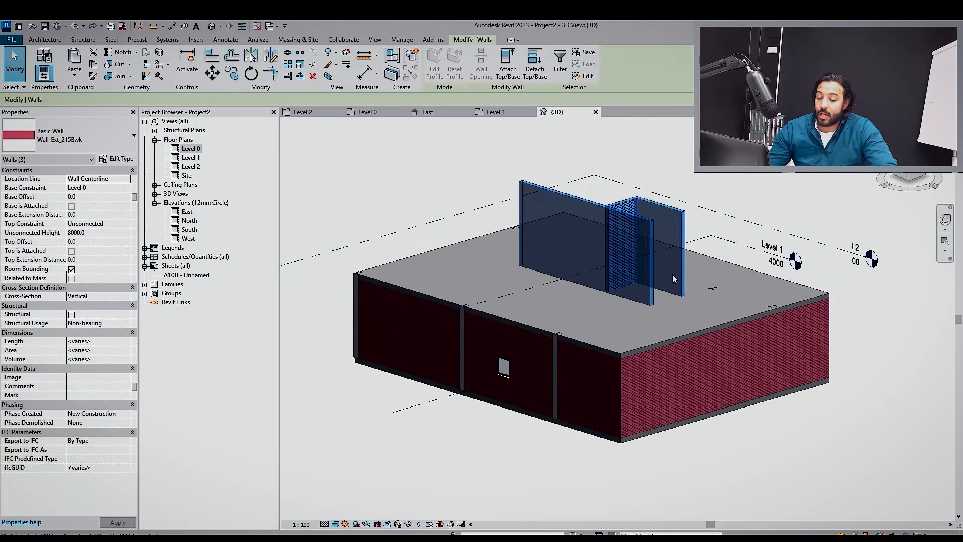
pyautogui.press('Escape')
# Select the three interior walls projecting above the upper floor slab and attach their tops to that slab
pyautogui.click(644, 228)
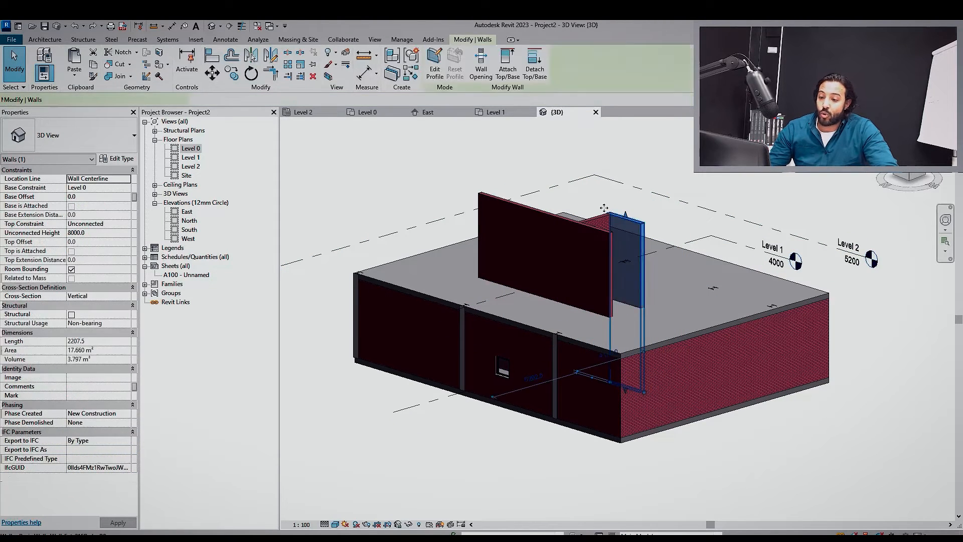
pyautogui.keyDown('ctrl'); pyautogui.click(536, 214); pyautogui.keyUp('ctrl')
pyautogui.keyDown('ctrl'); pyautogui.click(535, 214); pyautogui.keyUp('ctrl')
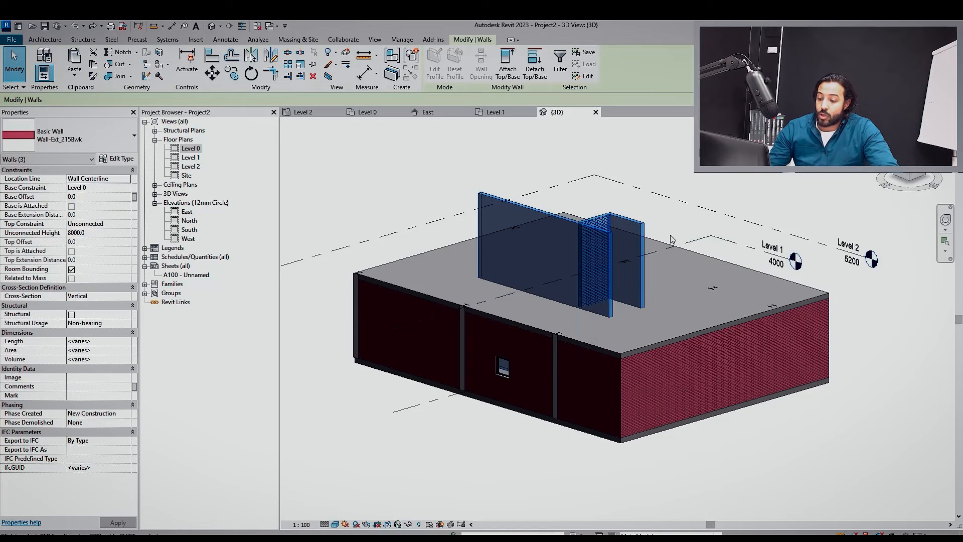
pyautogui.keyDown('shift'); pyautogui.click(629, 248); pyautogui.keyUp('shift')
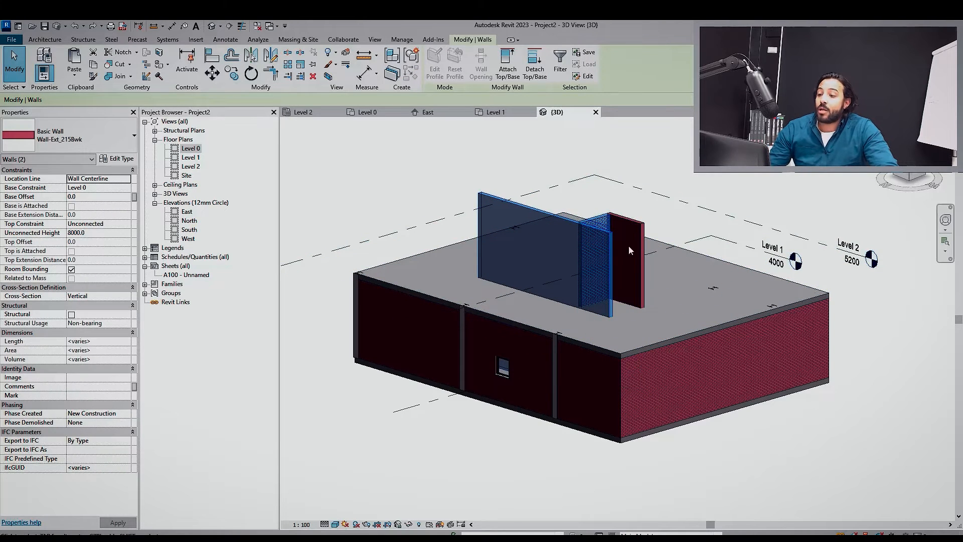
pyautogui.keyDown('ctrl'); pyautogui.click(635, 232); pyautogui.keyUp('ctrl')
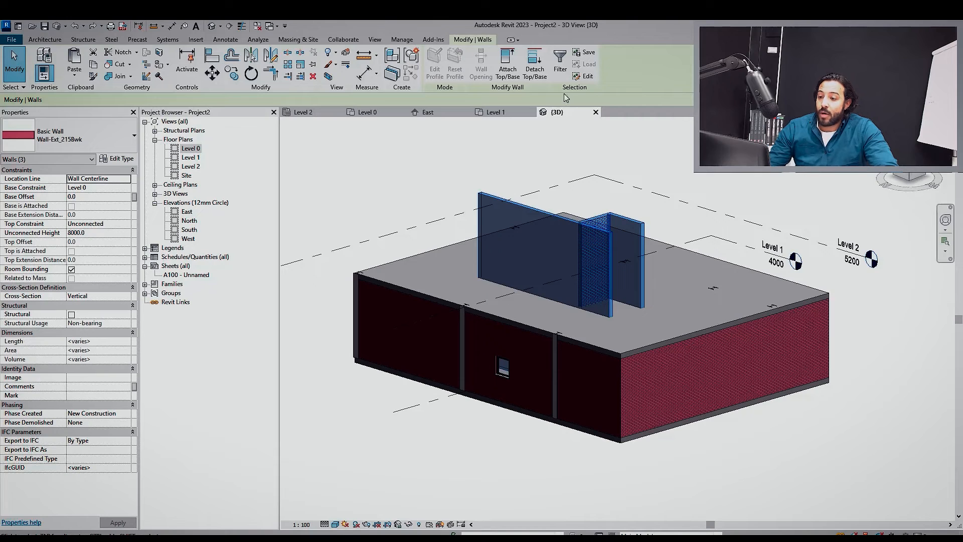
pyautogui.click(507, 60)
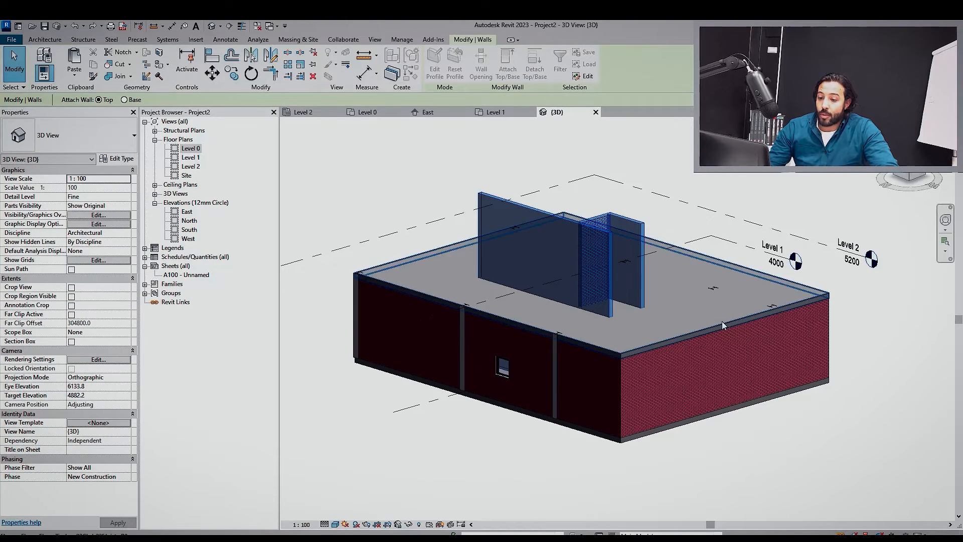
pyautogui.click(572, 314)
# Delete the windowless west exterior wall in the 3D view to expose the interior
pyautogui.scroll(-2, 634, 318)
pyautogui.scroll(4, 571, 321)
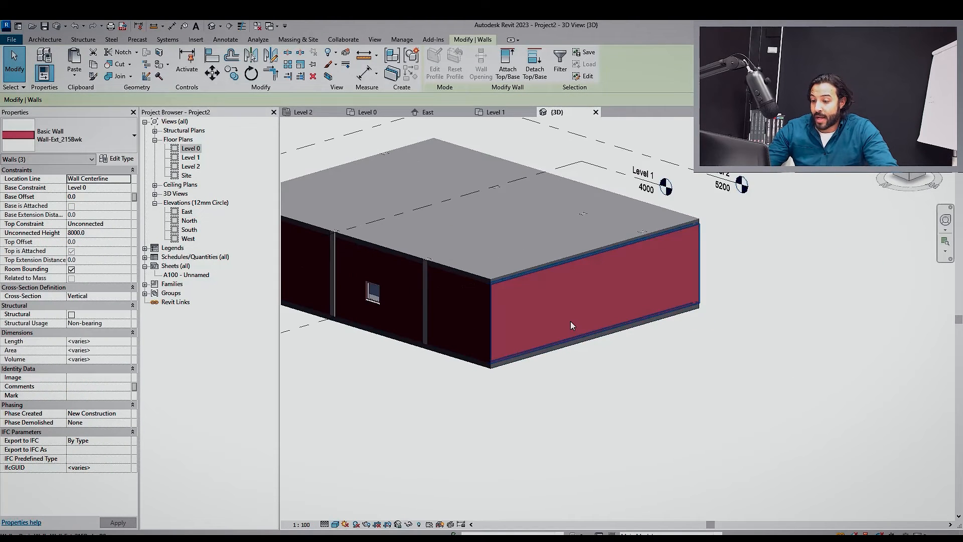
pyautogui.click(571, 321)
pyautogui.press('Delete')
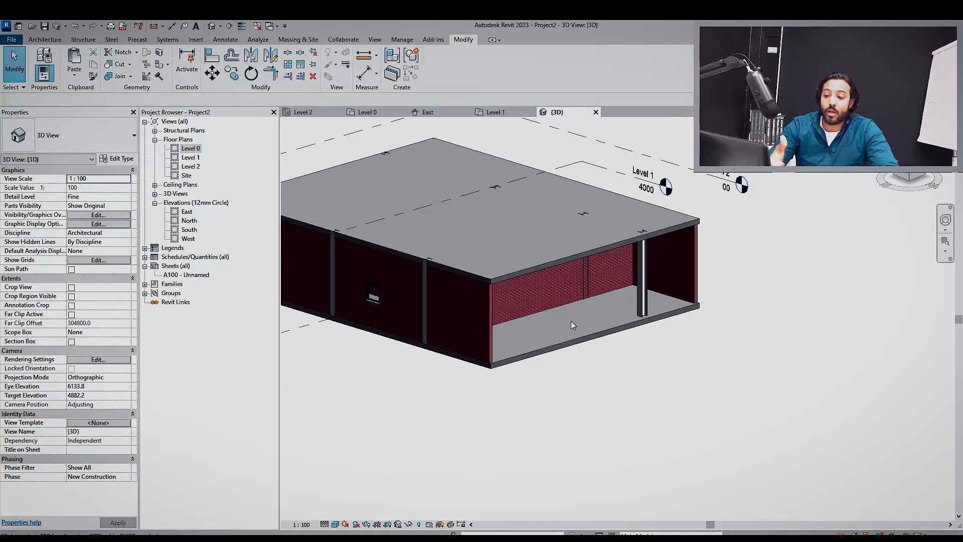
pyautogui.keyDown('shift'); pyautogui.moveTo(650, 347); pyautogui.dragTo(713, 374, button='middle'); pyautogui.keyUp('shift')
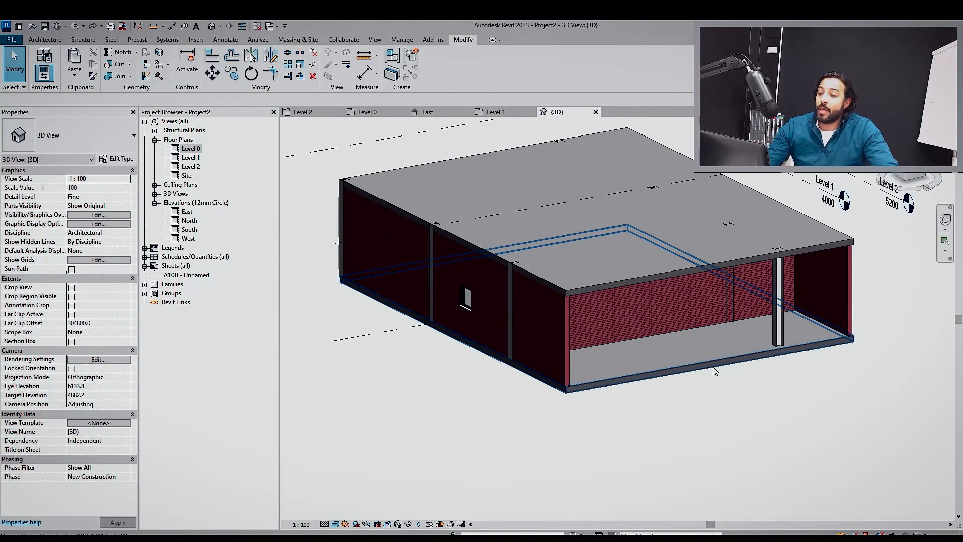
# Open the Level 0 floor plan and draw two horizontal detail lines about 9600 mm long running outward from the east exterior wall
pyautogui.scroll(-2, 715, 371)
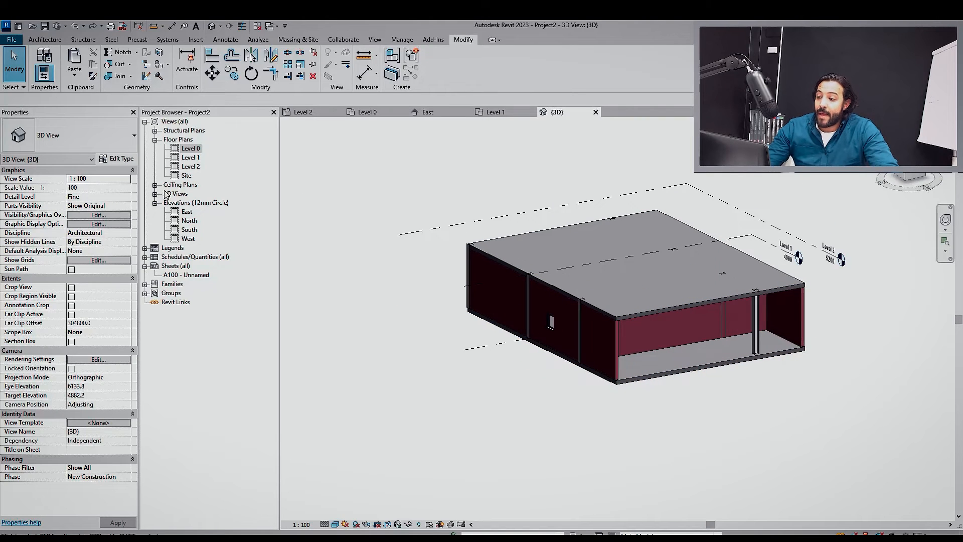
pyautogui.doubleClick(190, 158)
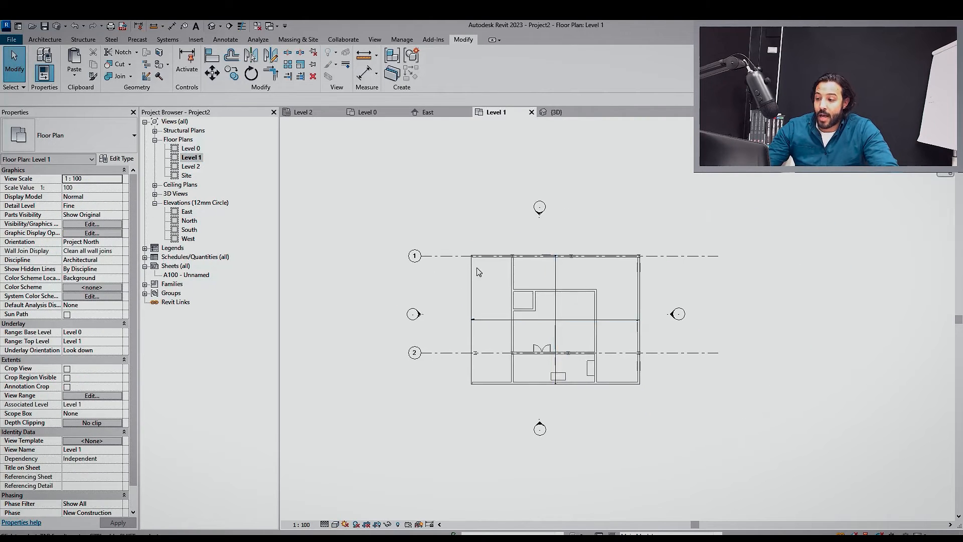
pyautogui.doubleClick(192, 149)
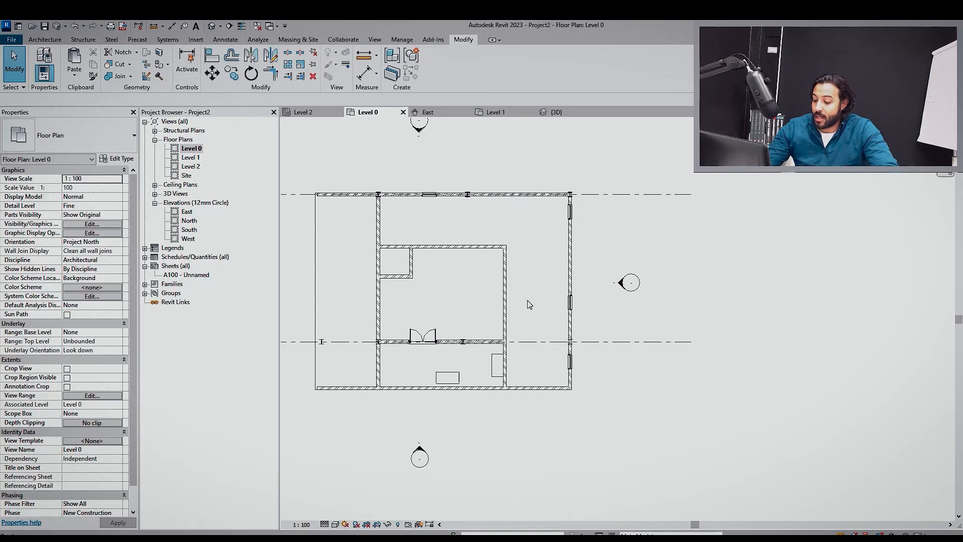
pyautogui.press('d')
pyautogui.press('l')
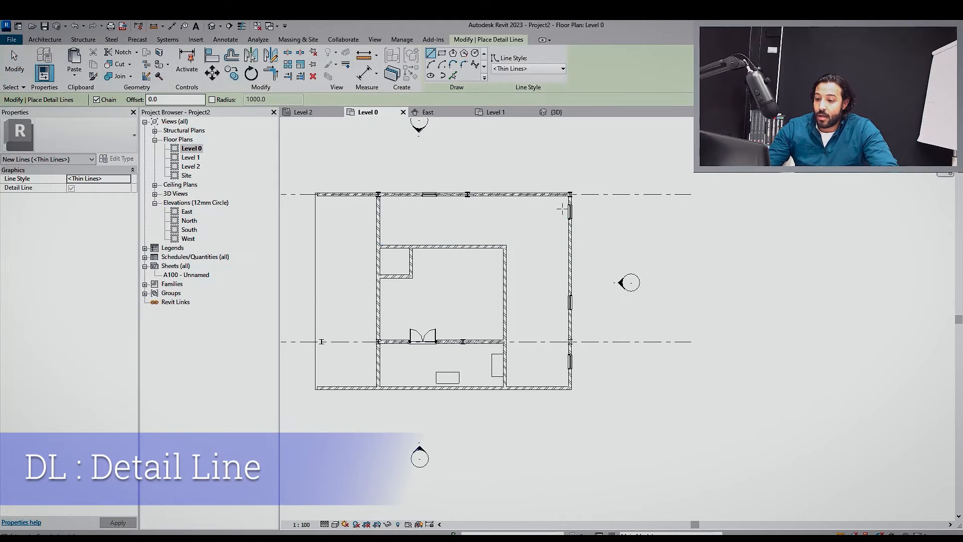
pyautogui.click(568, 220)
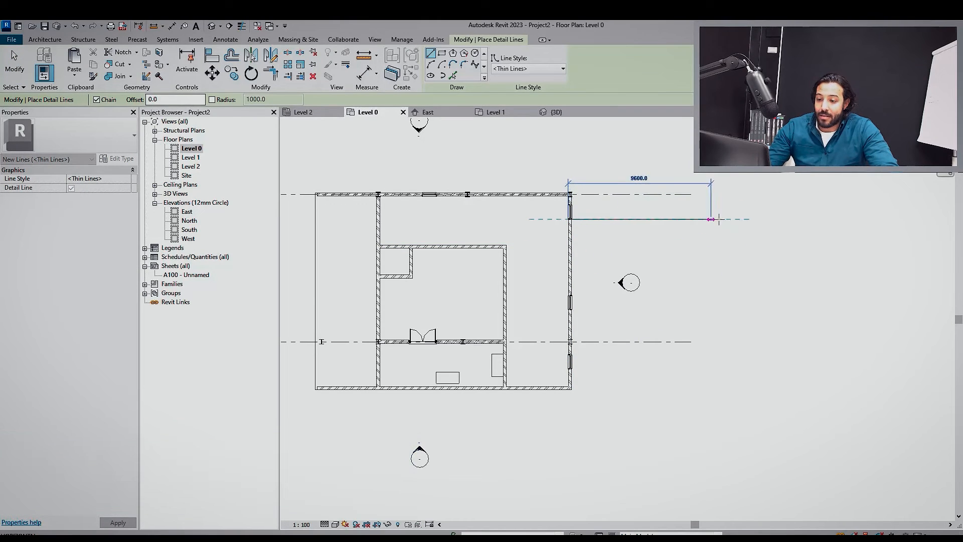
pyautogui.click(719, 219)
pyautogui.click(569, 327)
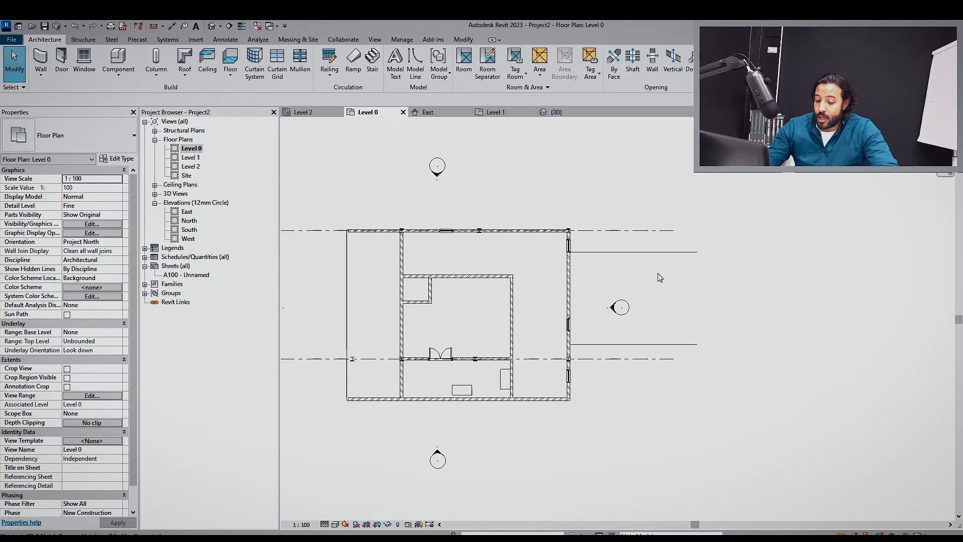
# Draw a vertical reference plane east of the building, crossing both detail lines and extending past grids 1 and 2
pyautogui.press('r')
pyautogui.press('p')
pyautogui.click(646, 206)
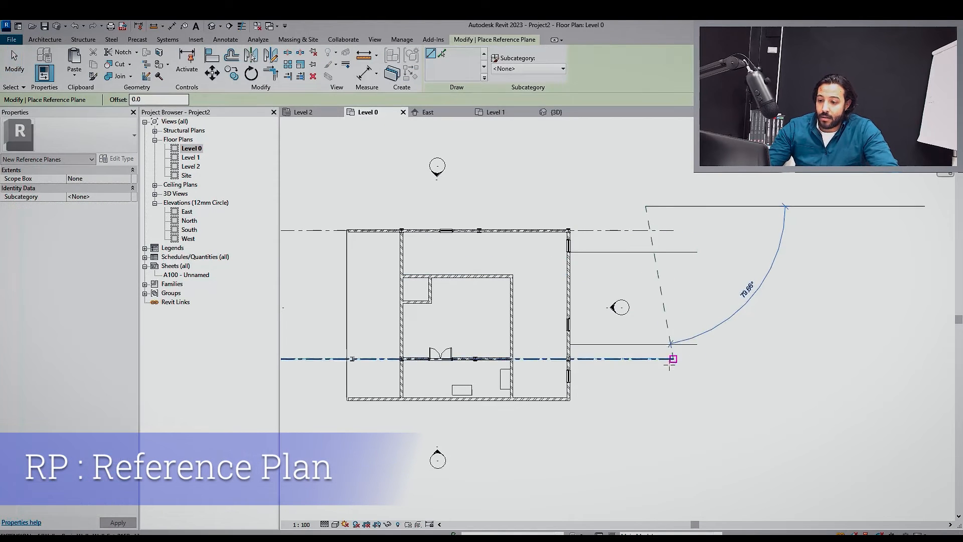
pyautogui.scroll(3, 652, 301)
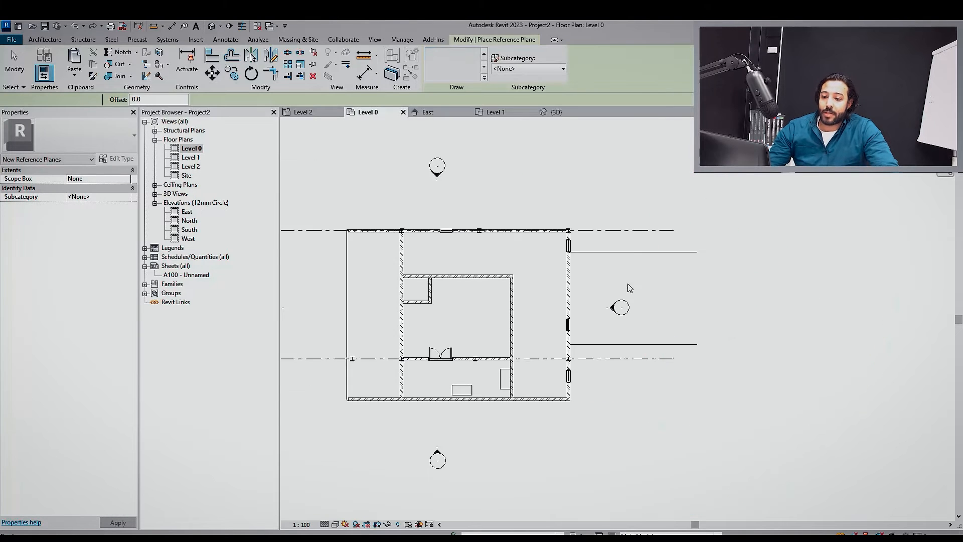
pyautogui.click(625, 186)
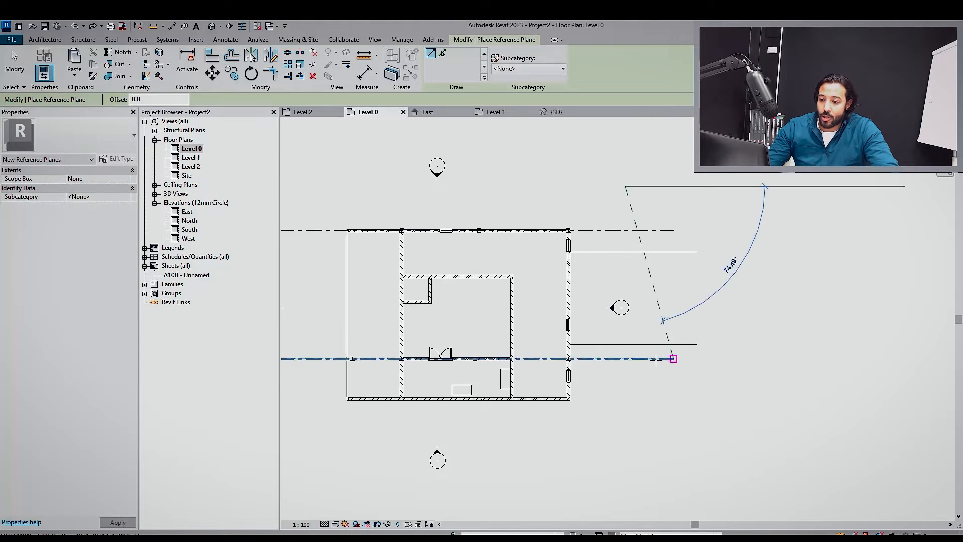
pyautogui.click(627, 391)
pyautogui.scroll(3, 612, 291)
pyautogui.press('Escape')
pyautogui.press('Escape')
# Move the vertical reference plane farther east, keeping it across the two detail lines
pyautogui.click(636, 266)
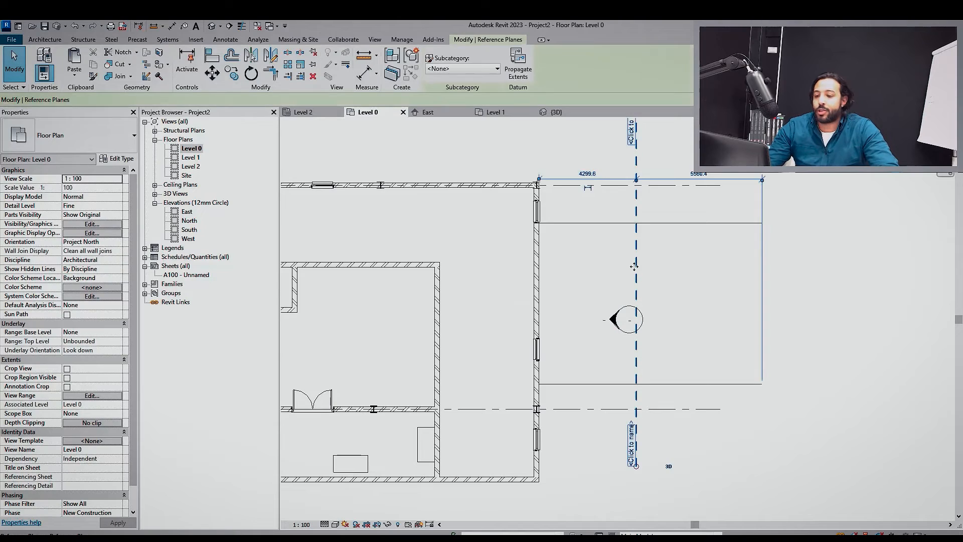
pyautogui.keyDown('ctrl'); pyautogui.moveTo(636, 263); pyautogui.dragTo(672, 274); pyautogui.keyUp('ctrl')
pyautogui.press('Escape')
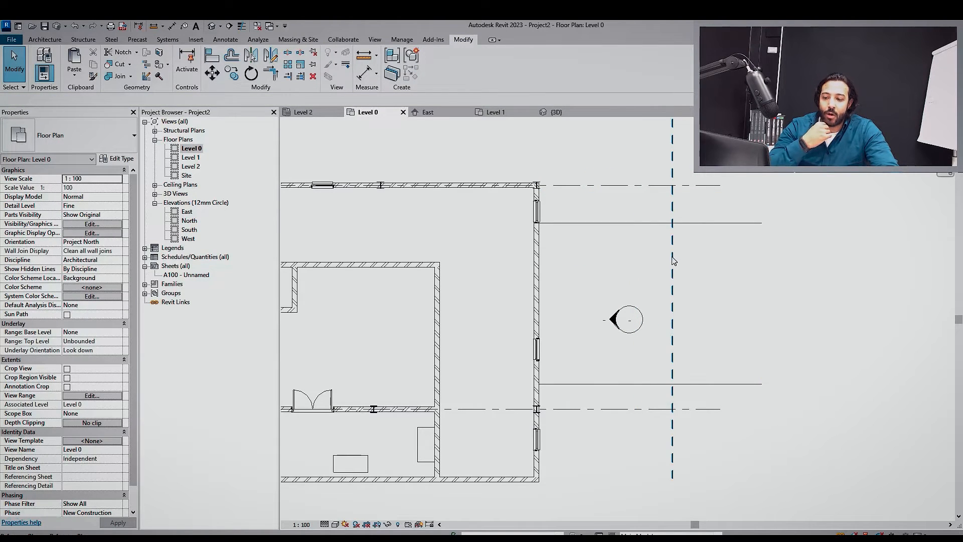
# Place an aligned dimension between the two horizontal detail lines east of the building
pyautogui.scroll(-3, 662, 256)
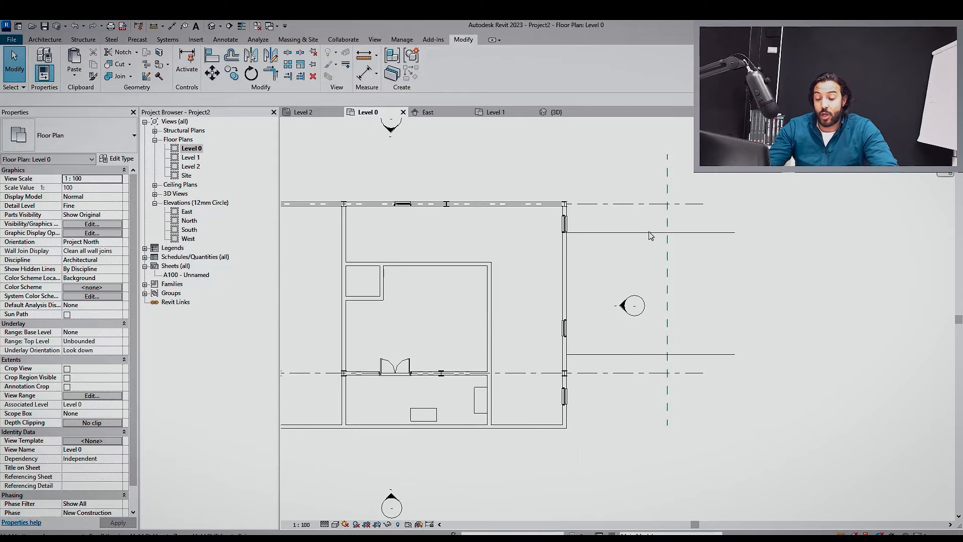
pyautogui.scroll(-3, 650, 236)
pyautogui.scroll(1, 695, 296)
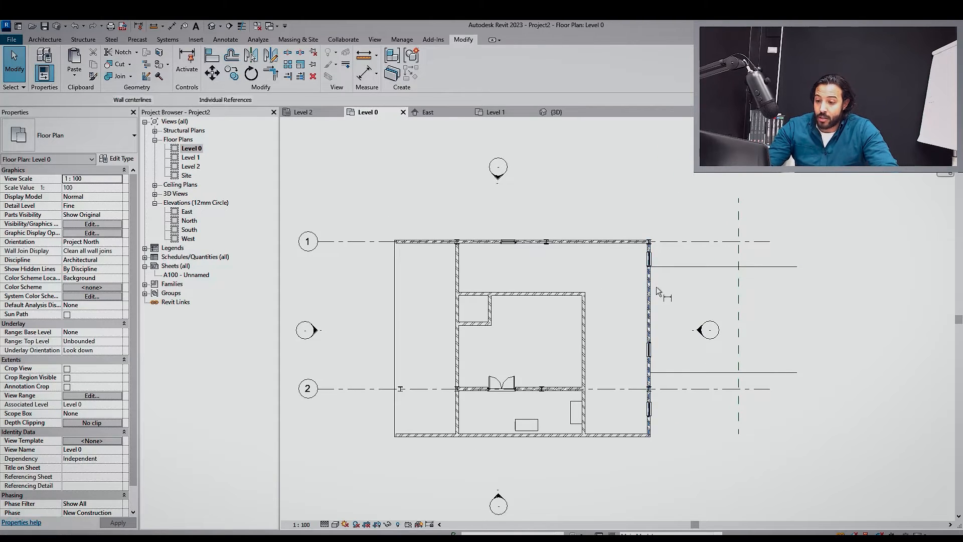
pyautogui.press('d')
pyautogui.press('i')
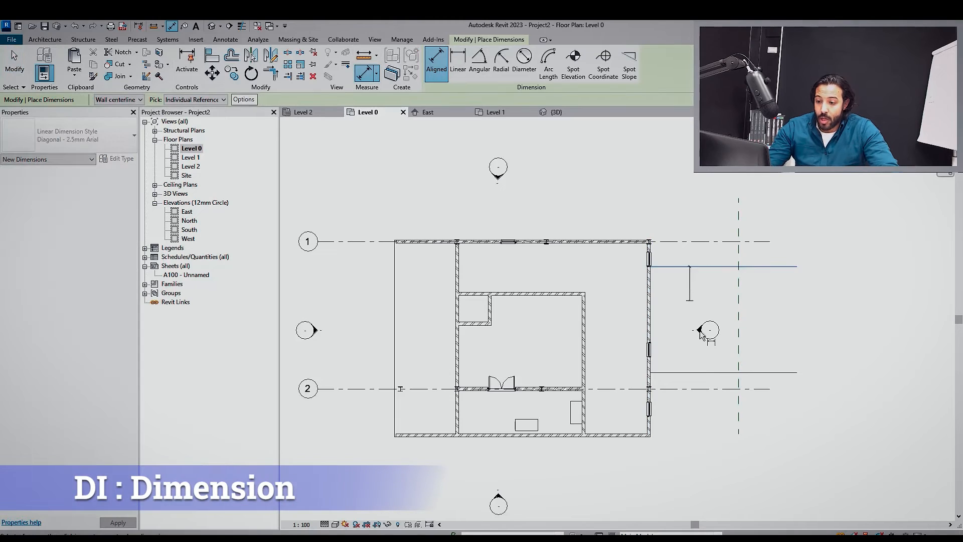
pyautogui.click(692, 372)
pyautogui.click(691, 404)
# Place an aligned dimension between grids 1 and 2, just west of the reference plane
pyautogui.click(704, 389)
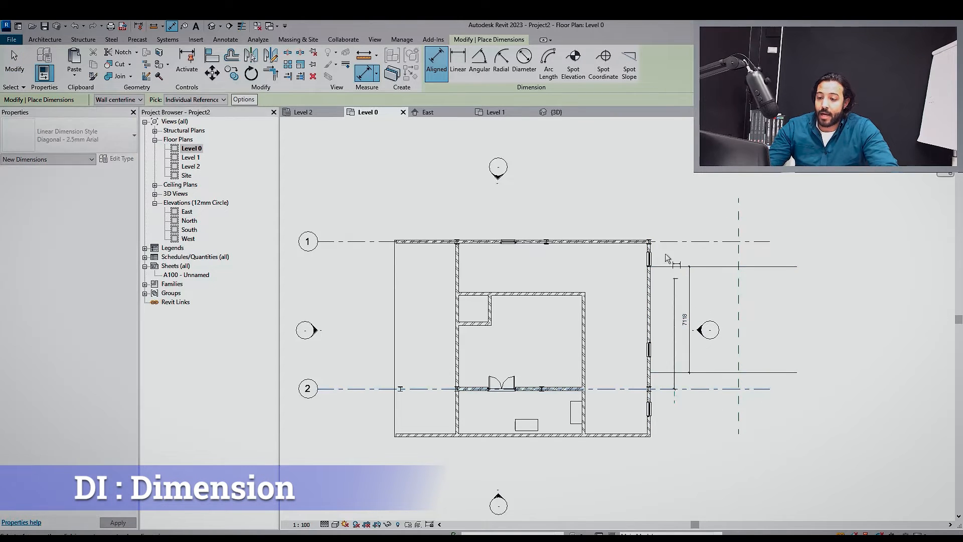
pyautogui.click(712, 241)
pyautogui.click(730, 319)
pyautogui.scroll(2, 730, 319)
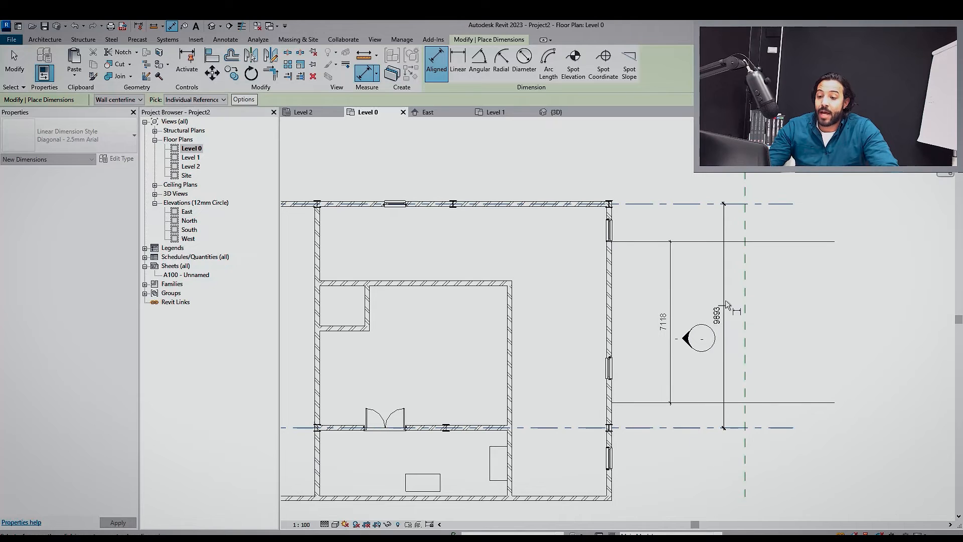
pyautogui.press('Escape')
pyautogui.press('Escape')
pyautogui.click(676, 273)
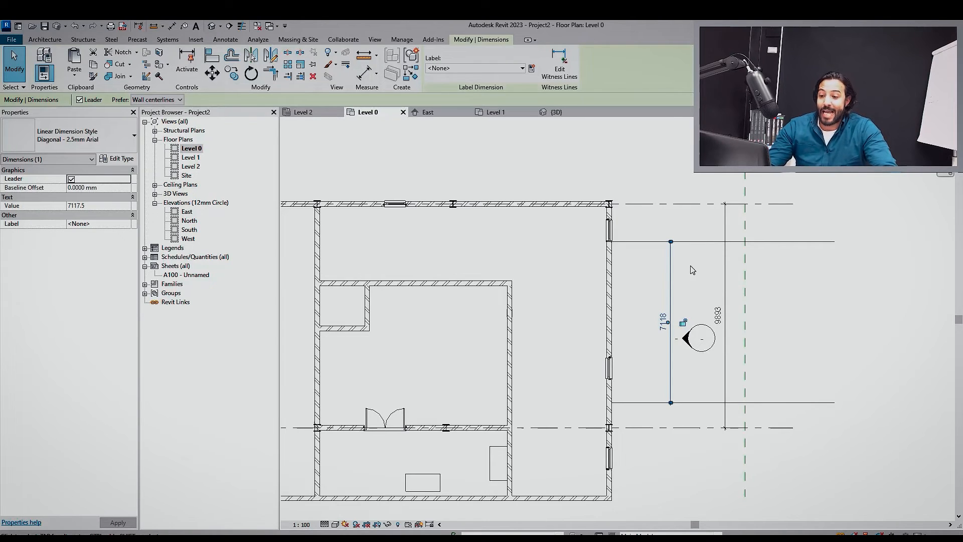
pyautogui.scroll(-1, 692, 270)
pyautogui.press('b')
pyautogui.press('m')
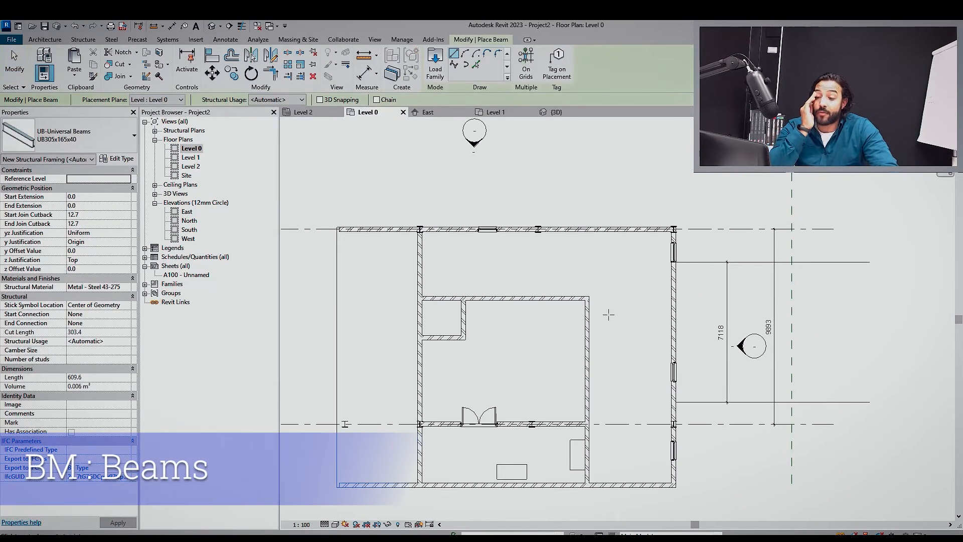
pyautogui.scroll(-2, 601, 304)
pyautogui.press('Escape')
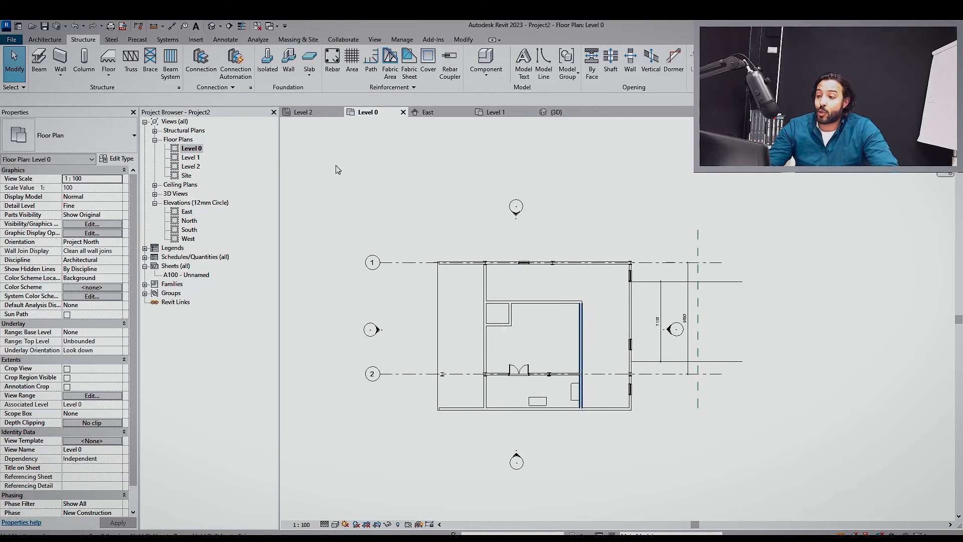
pyautogui.click(210, 26)
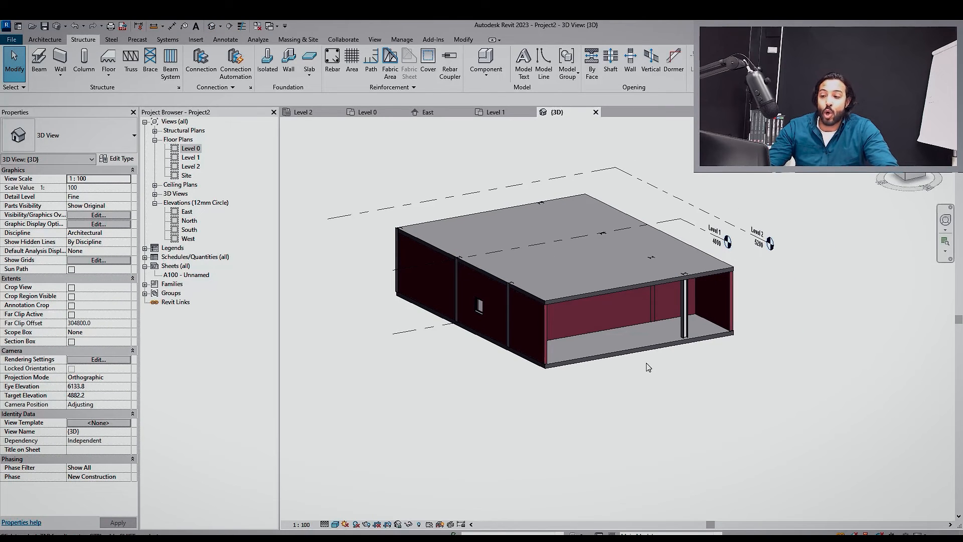
pyautogui.doubleClick(190, 158)
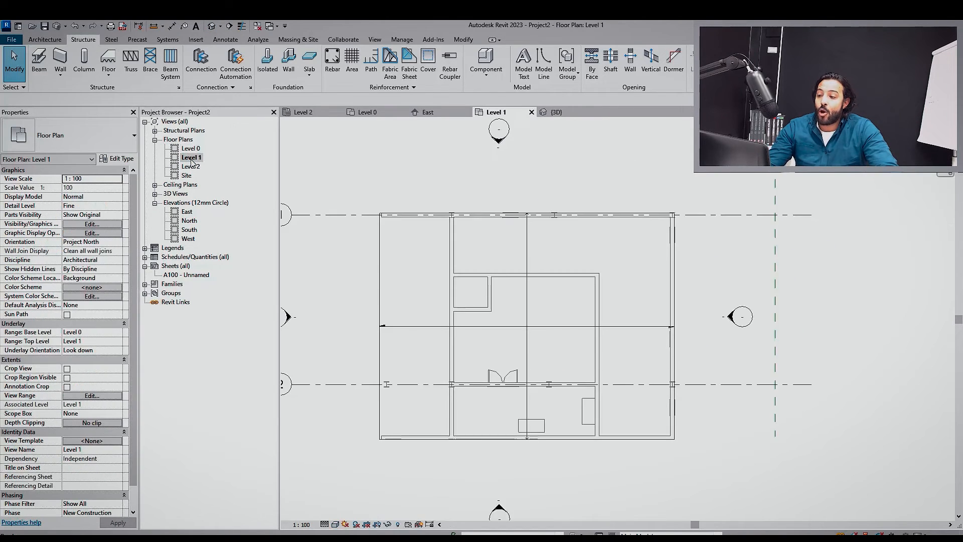
pyautogui.scroll(-2, 507, 318)
pyautogui.click(187, 149)
pyautogui.doubleClick(188, 149)
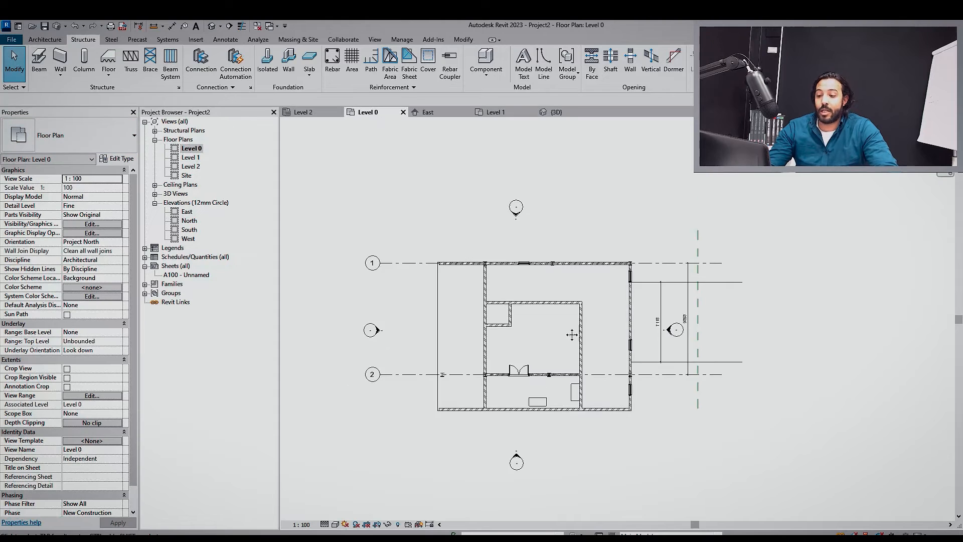
# Temporarily hide the desk against the long interior wall in the southern room and reset the temporary hide
pyautogui.scroll(2, 569, 331)
pyautogui.scroll(2, 530, 356)
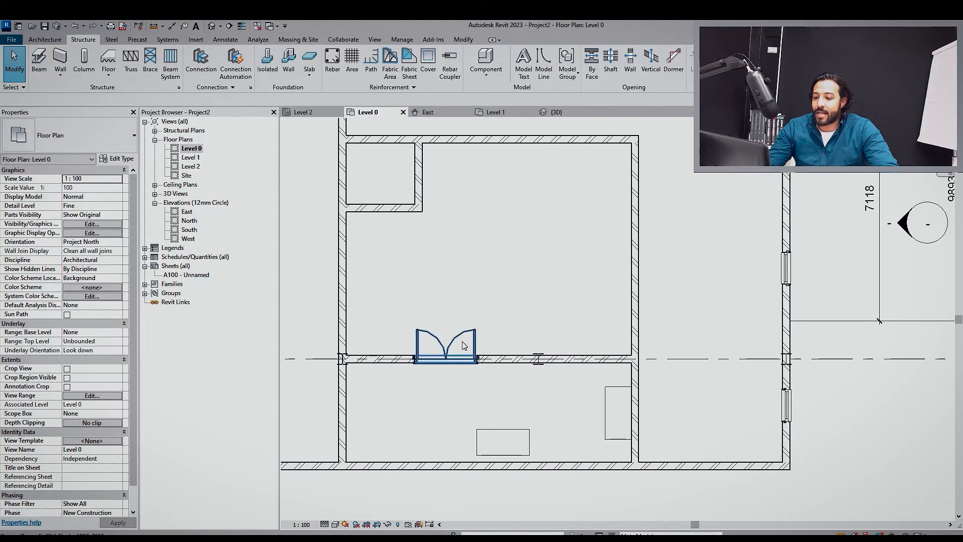
pyautogui.click(526, 360)
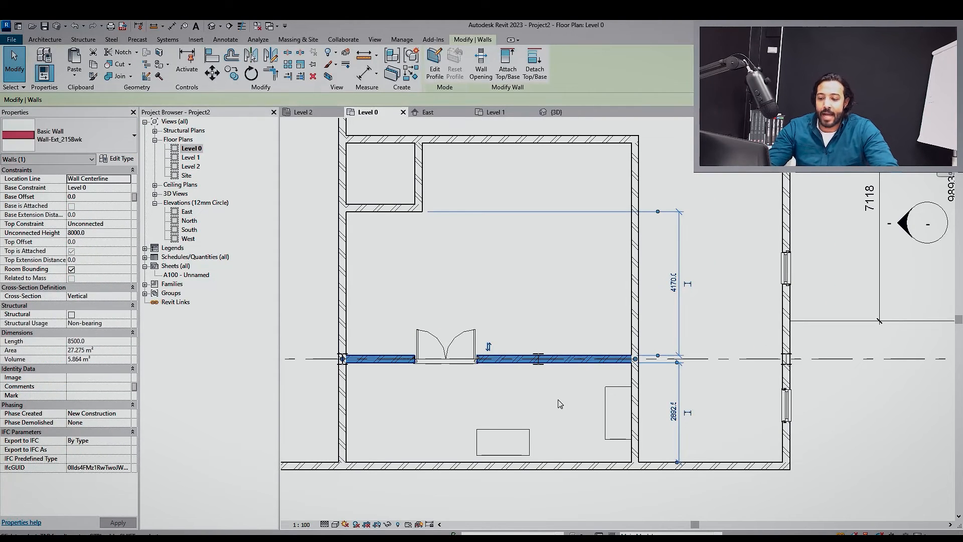
pyautogui.moveTo(560, 404); pyautogui.dragTo(501, 358, button='middle')
pyautogui.click(553, 370)
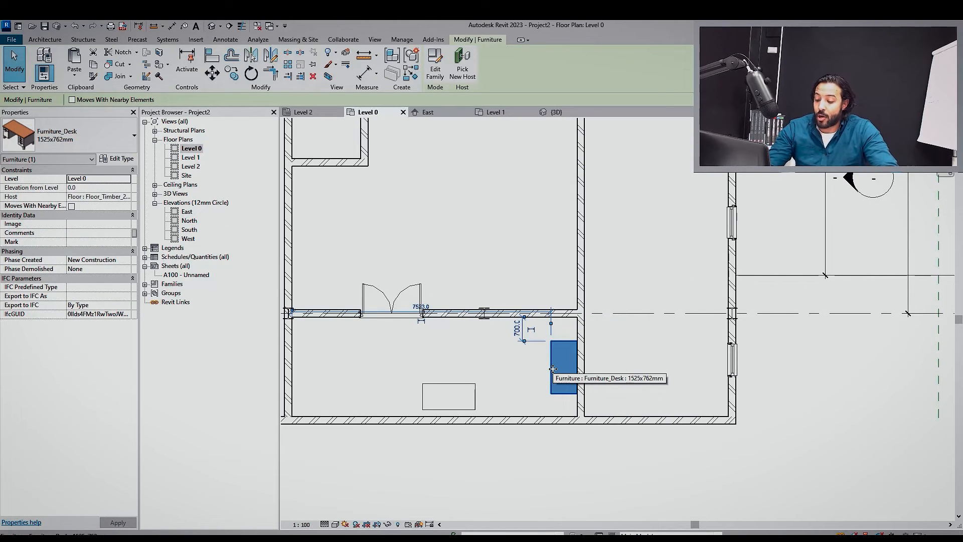
pyautogui.press('h')
pyautogui.press('h')
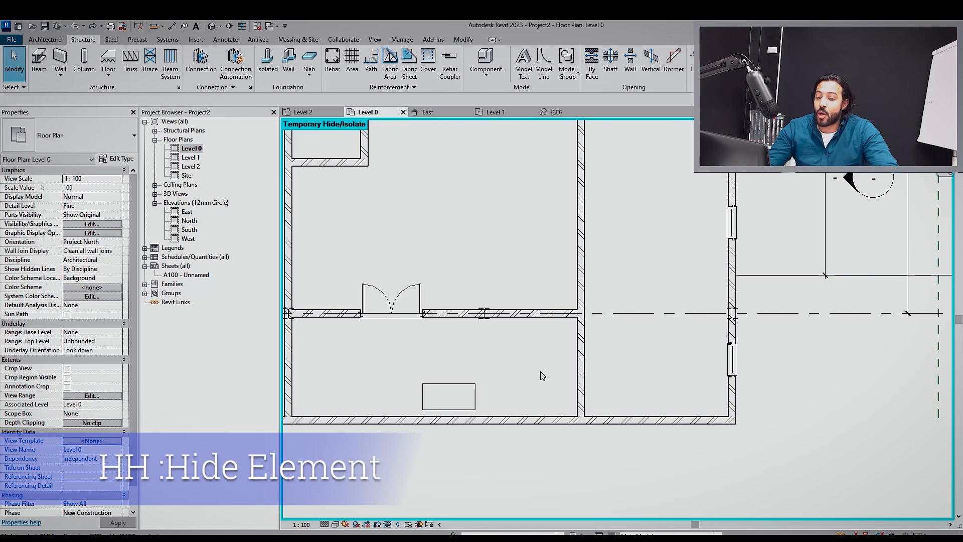
pyautogui.press('h')
pyautogui.press('r')
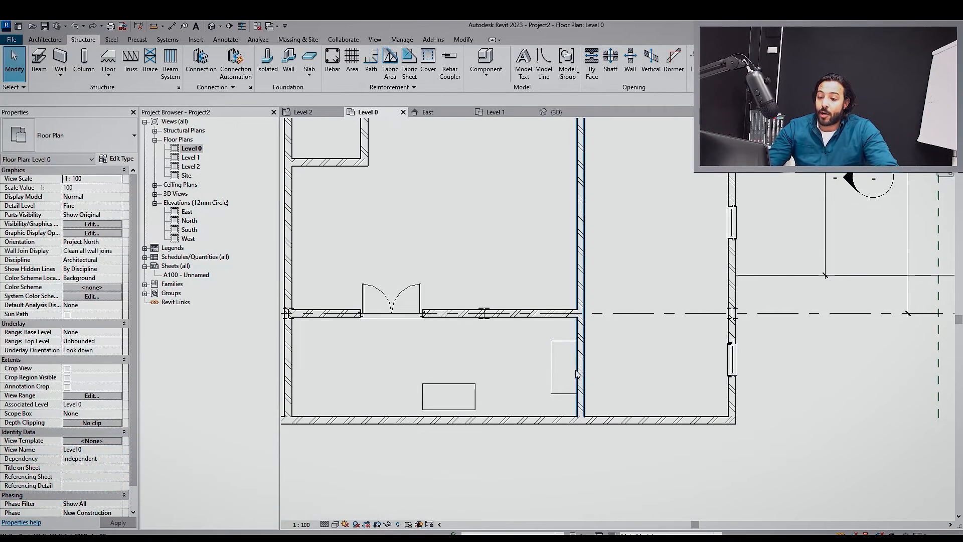
# Hide the same desk once more in the Level 0 plan and restore it with a temporary hide reset
pyautogui.click(553, 356)
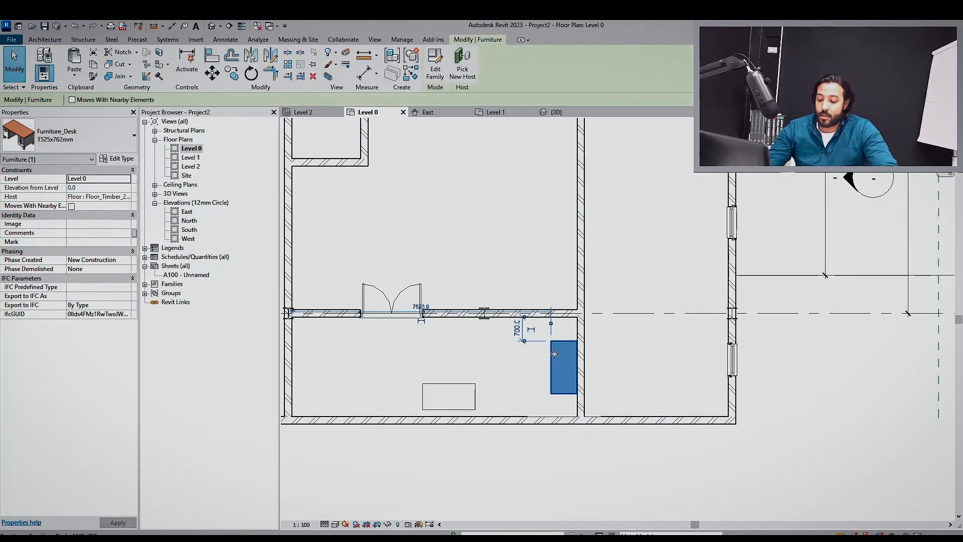
pyautogui.press('h')
pyautogui.press('h')
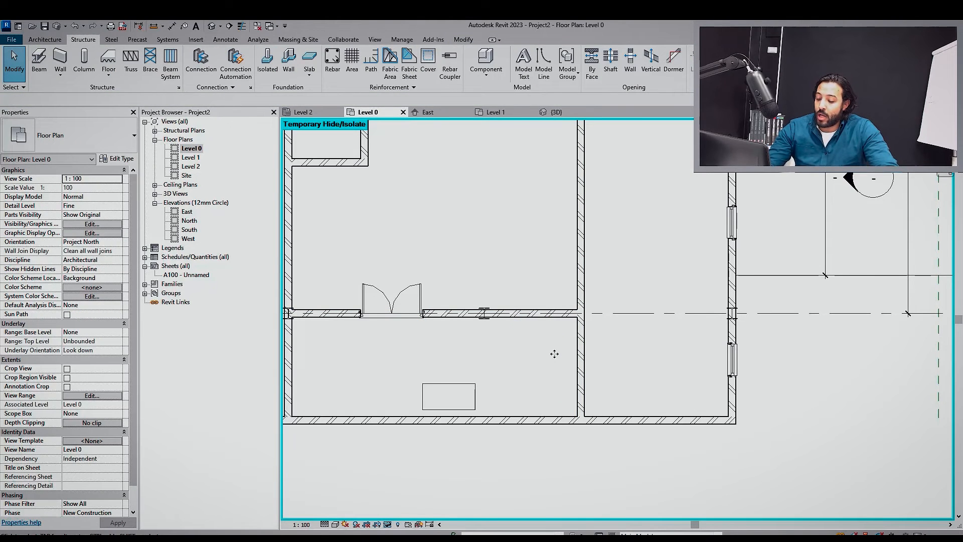
pyautogui.press('h')
pyautogui.press('r')
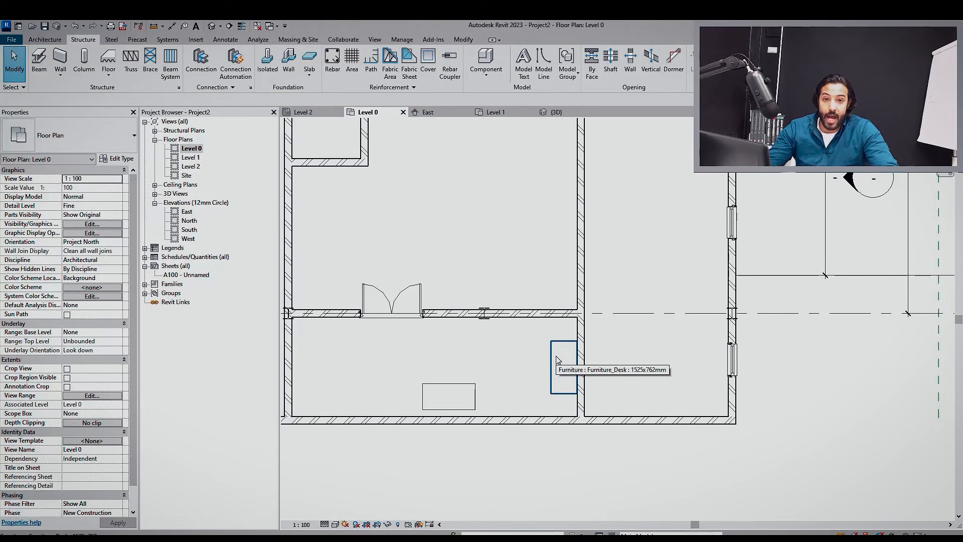
# Select the long north-south interior wall east of the double door and temporarily hide its whole category in the Level 0 plan
pyautogui.scroll(-2, 565, 358)
pyautogui.scroll(2, 582, 239)
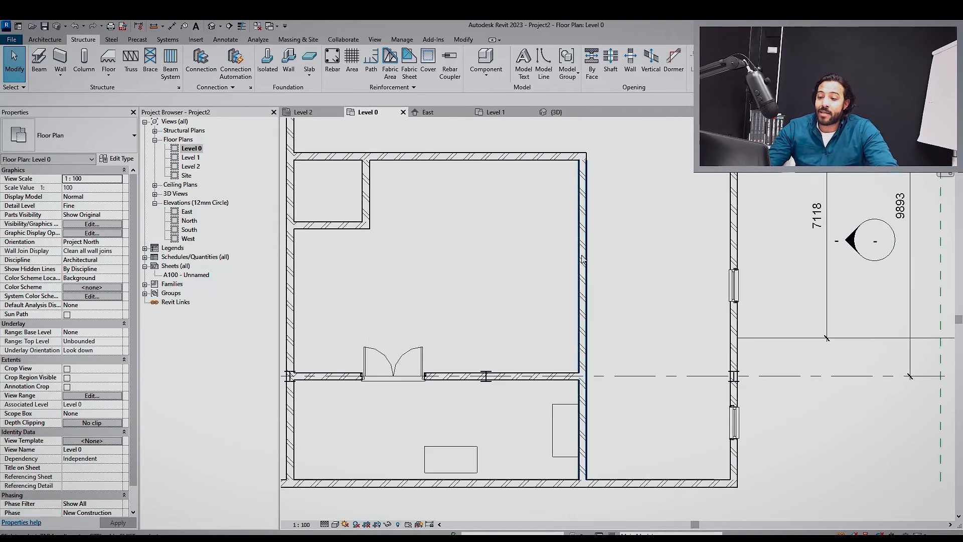
pyautogui.click(582, 240)
pyautogui.scroll(-2, 582, 239)
pyautogui.scroll(1, 597, 216)
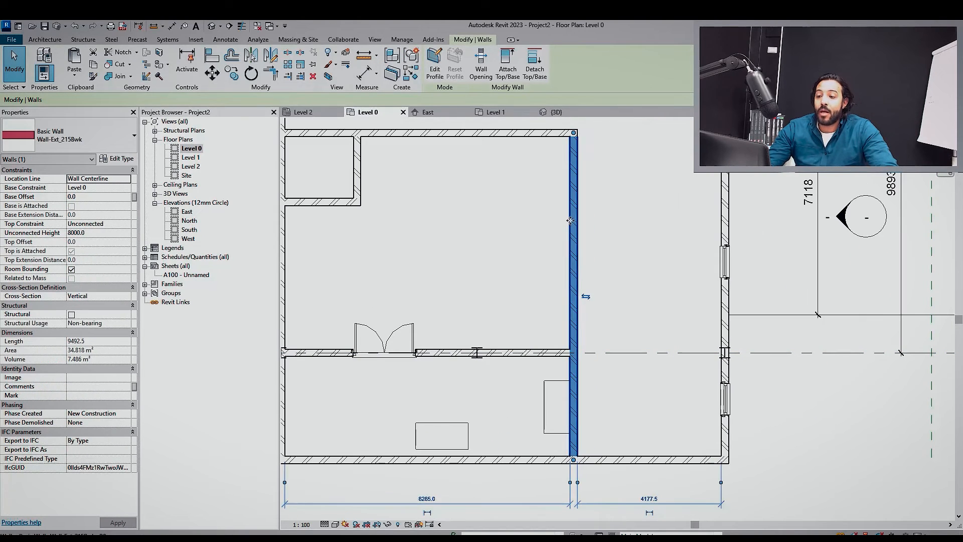
pyautogui.scroll(1, 599, 211)
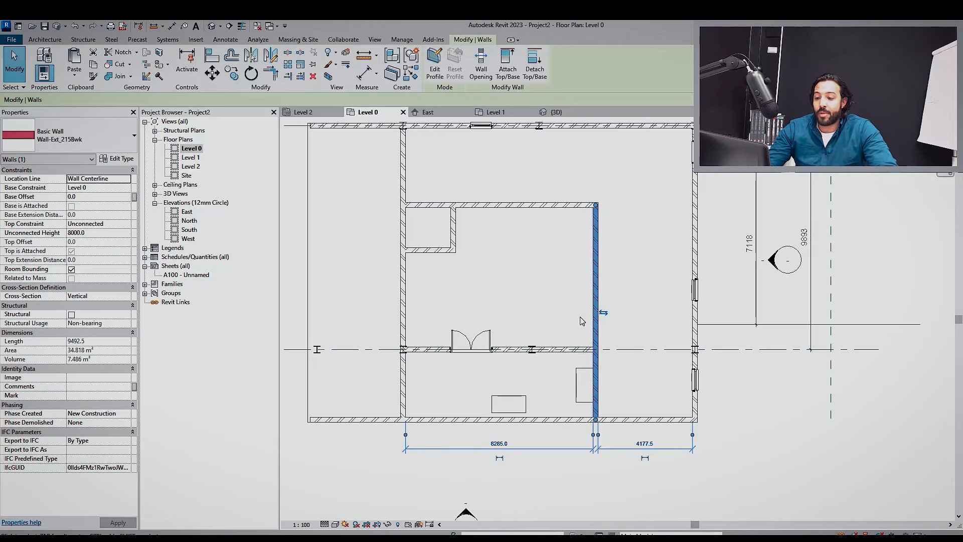
pyautogui.press('h')
pyautogui.press('c')
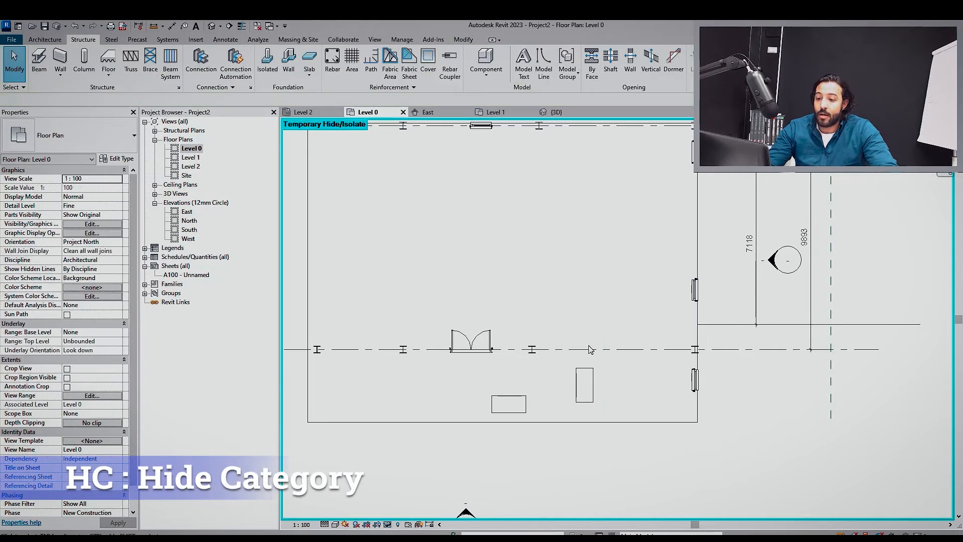
pyautogui.scroll(-2, 602, 412)
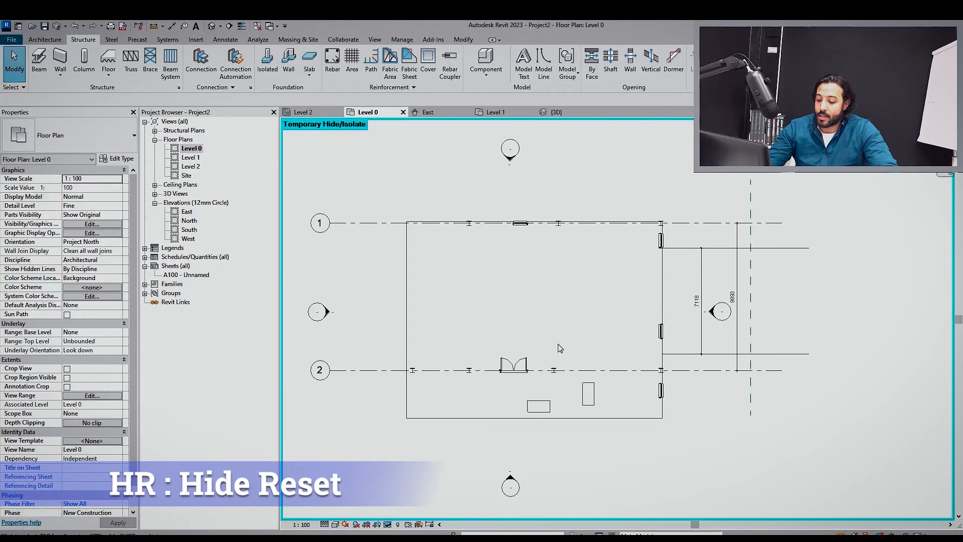
# Reset the temporary hide in the Level 0 plan to bring back the wall category
pyautogui.press('h')
pyautogui.press('r')
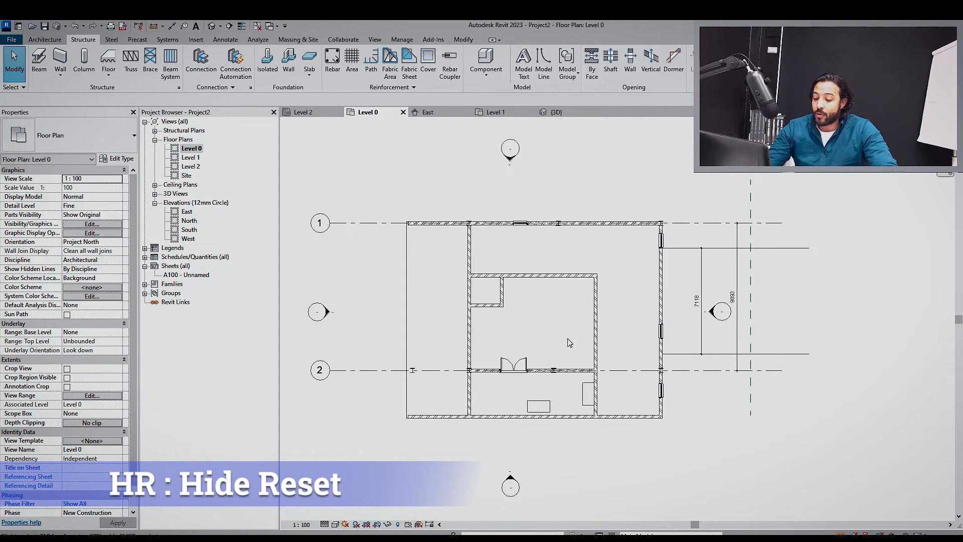
# Temporarily isolate the category of the long north-south interior wall east of the double door and reset the isolation
pyautogui.click(596, 374)
pyautogui.scroll(3, 592, 307)
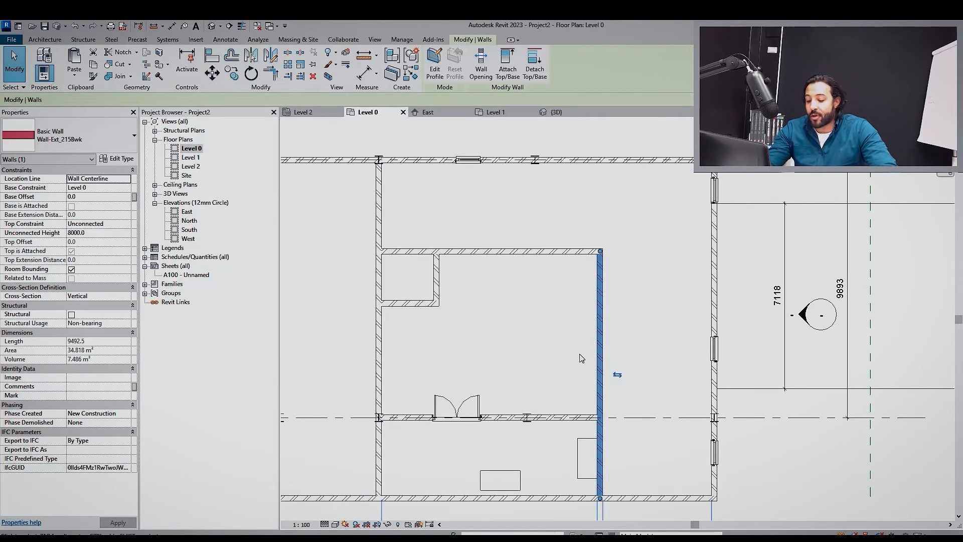
pyautogui.press('i')
pyautogui.press('c')
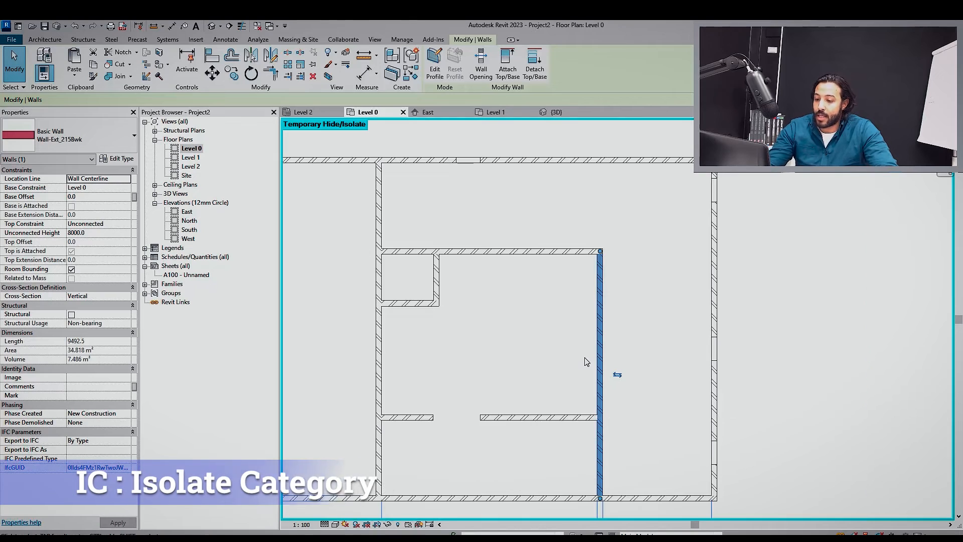
pyautogui.scroll(-4, 537, 344)
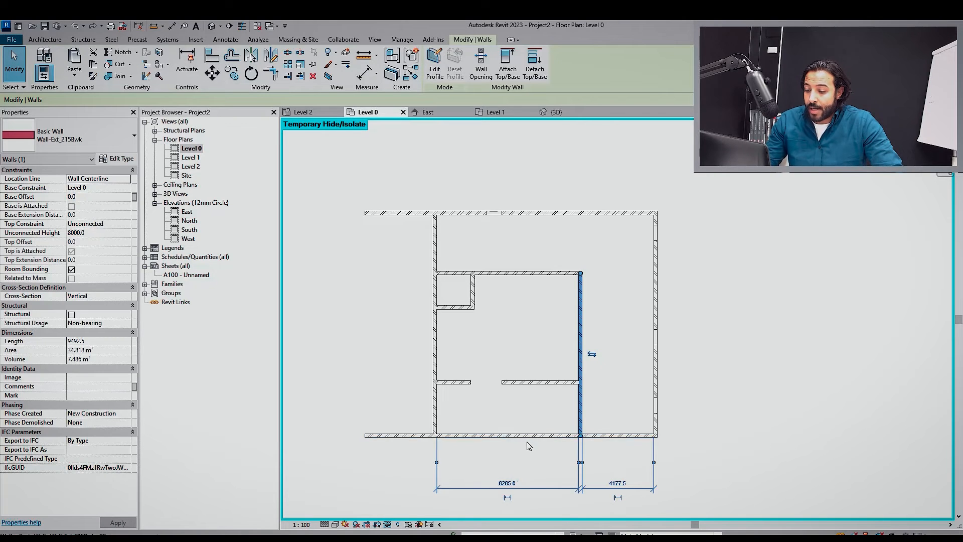
pyautogui.press('h')
pyautogui.press('r')
pyautogui.press('Escape')
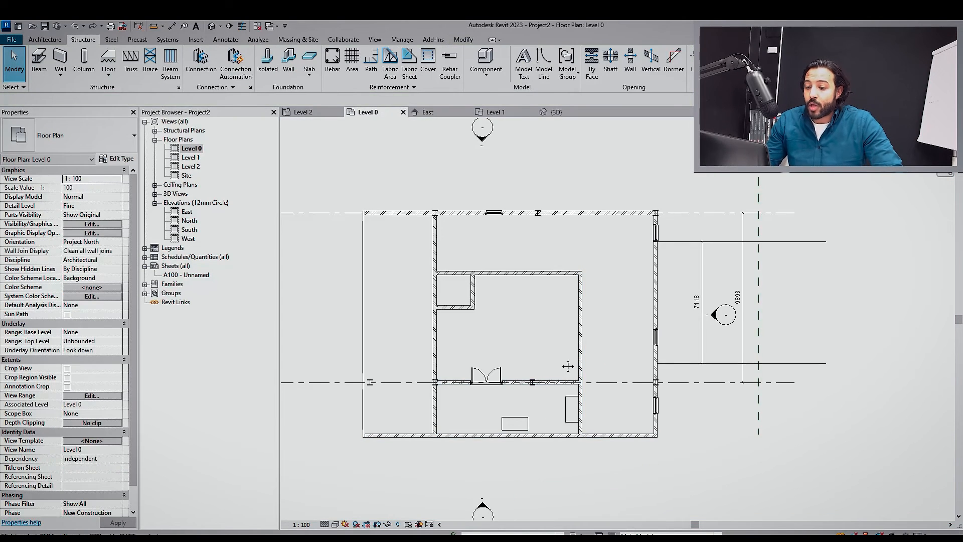
# Temporarily hide only the long north-south interior wall east of the double door and reset the temporary hide
pyautogui.moveTo(567, 366); pyautogui.dragTo(591, 390, button='middle')
pyautogui.click(603, 339)
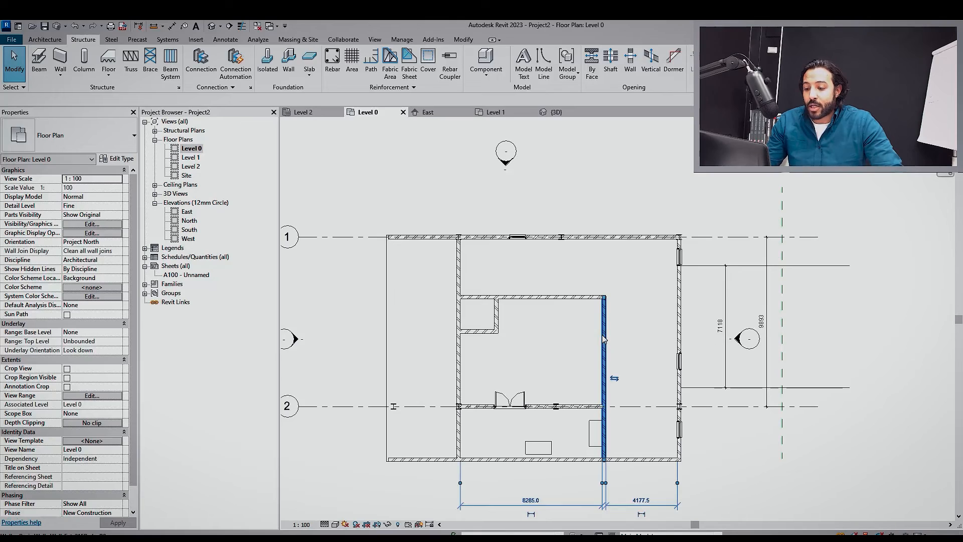
pyautogui.press('h')
pyautogui.press('h')
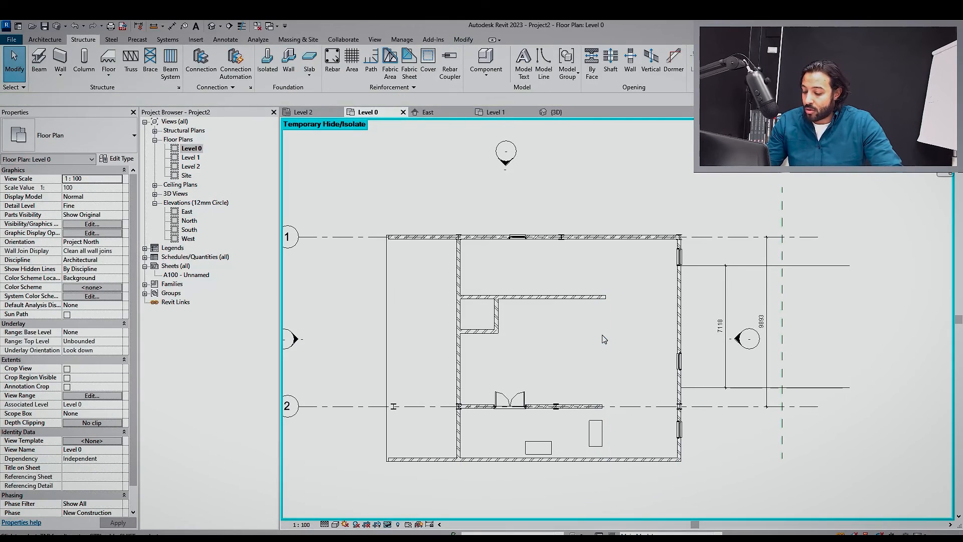
pyautogui.press('h')
pyautogui.press('r')
# Temporarily hide the whole wall category using the same north-south interior wall and reset the temporary hide
pyautogui.click(603, 345)
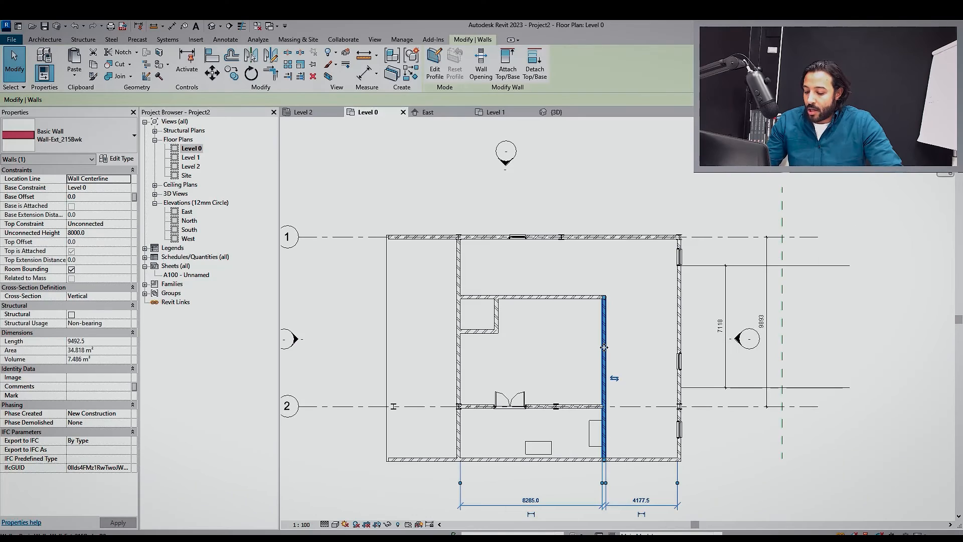
pyautogui.press('h')
pyautogui.press('c')
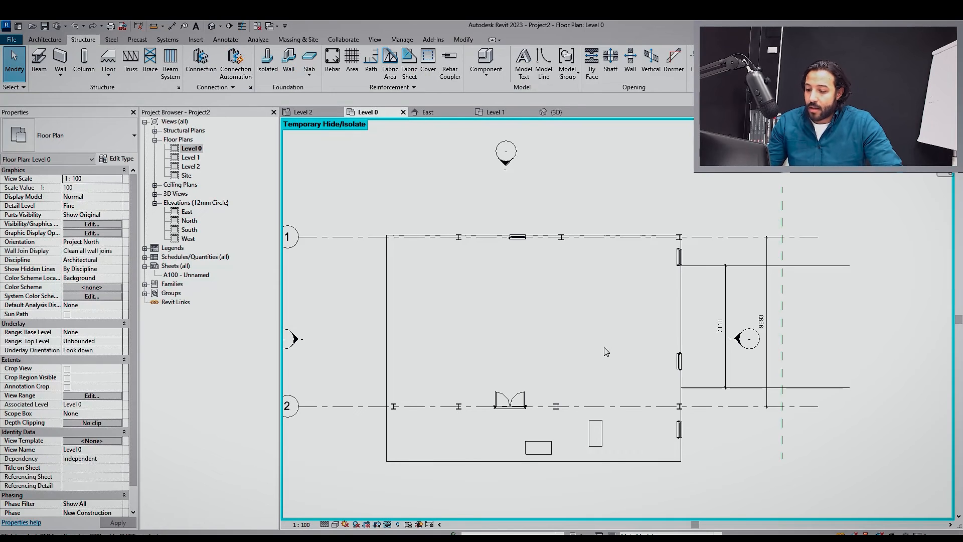
pyautogui.press('h')
pyautogui.press('r')
# Isolate the wall category once more from the same interior wall in the Level 0 plan and restore the full view
pyautogui.click(603, 346)
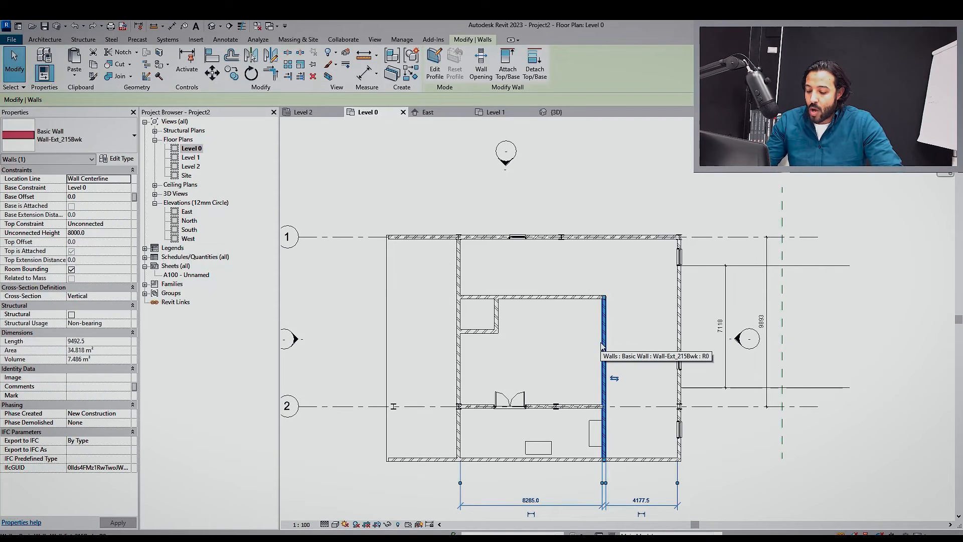
pyautogui.press('h')
pyautogui.press('i')
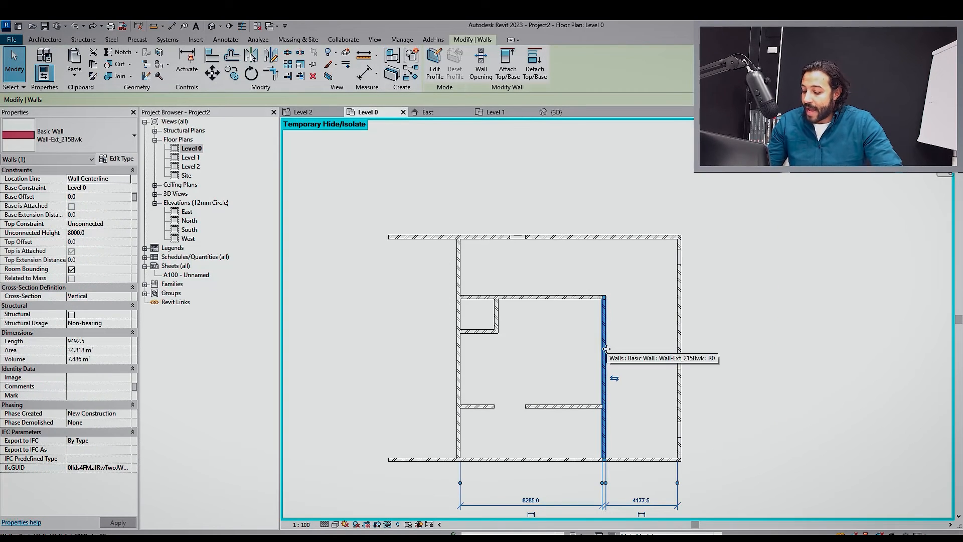
pyautogui.press('h')
pyautogui.press('r')
pyautogui.press('Escape')
pyautogui.click(605, 343)
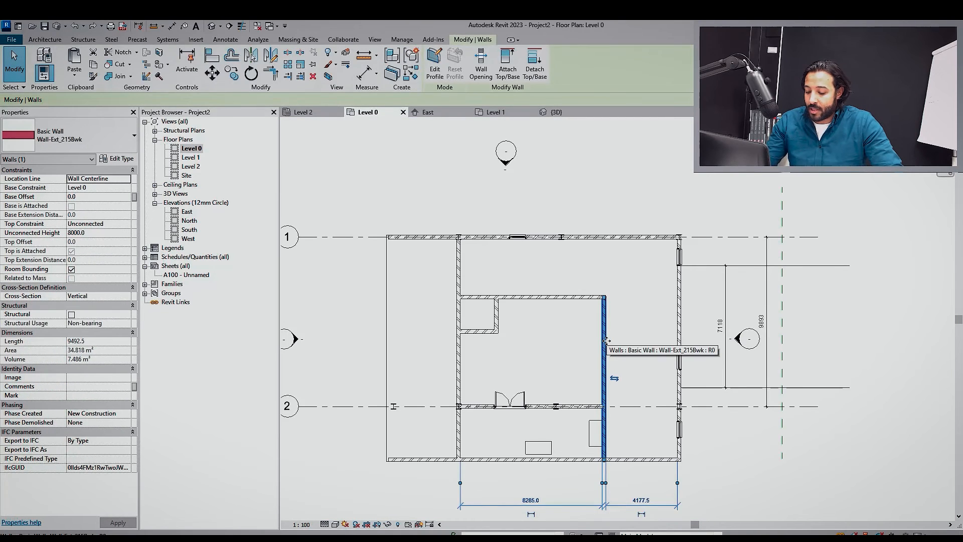
pyautogui.press('Escape')
pyautogui.click(605, 344)
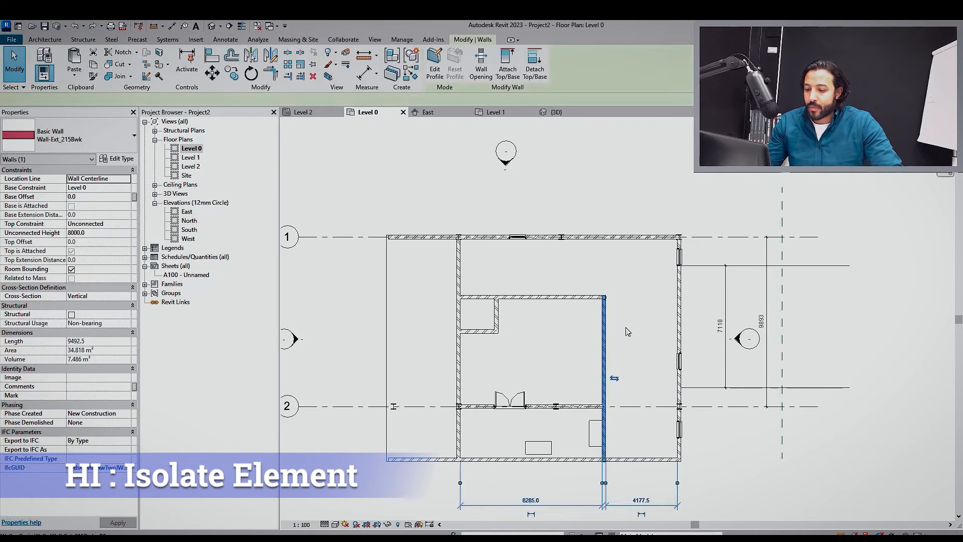
pyautogui.press('Escape')
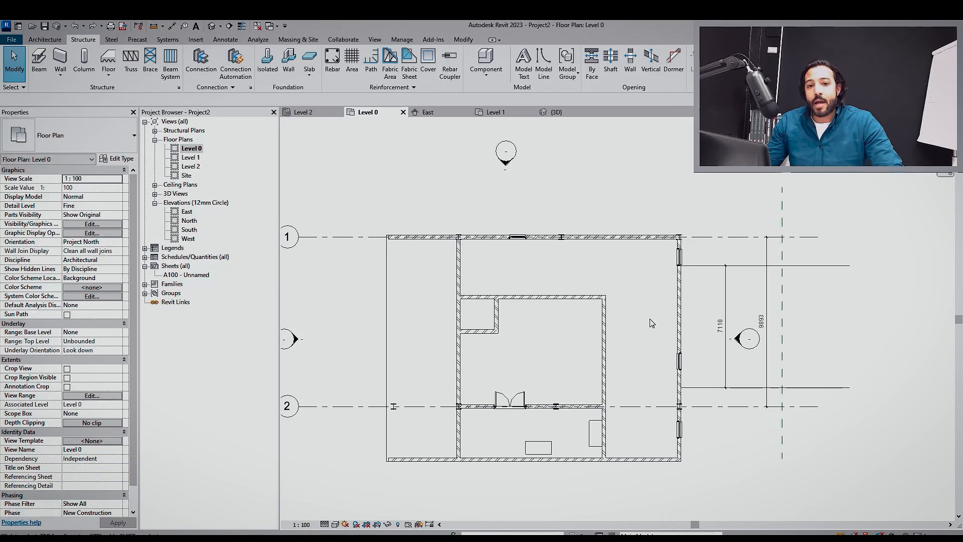
# Isolate only the long north-south interior wall as a single element and reset the temporary hide/isolate
pyautogui.click(607, 340)
pyautogui.press('h')
pyautogui.press('i')
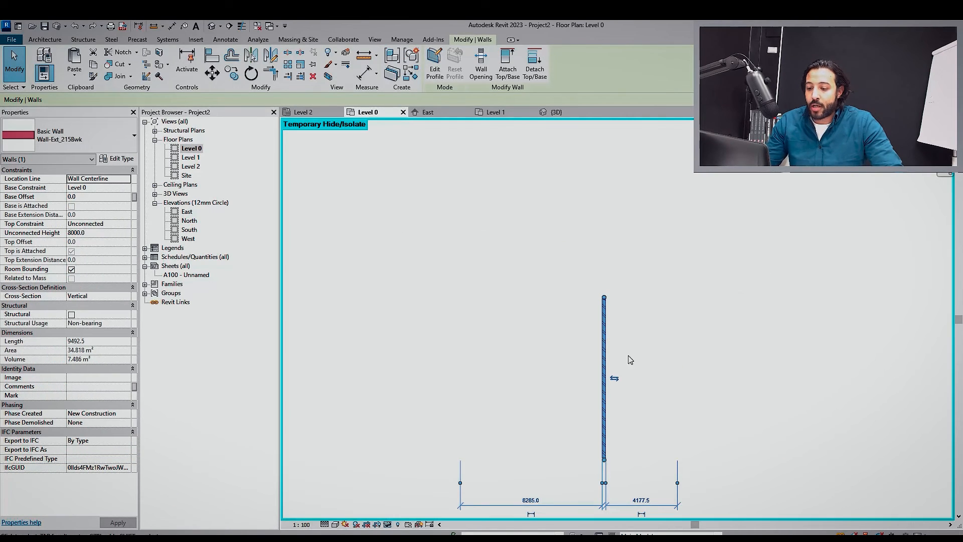
pyautogui.click(607, 340)
pyautogui.click(667, 308)
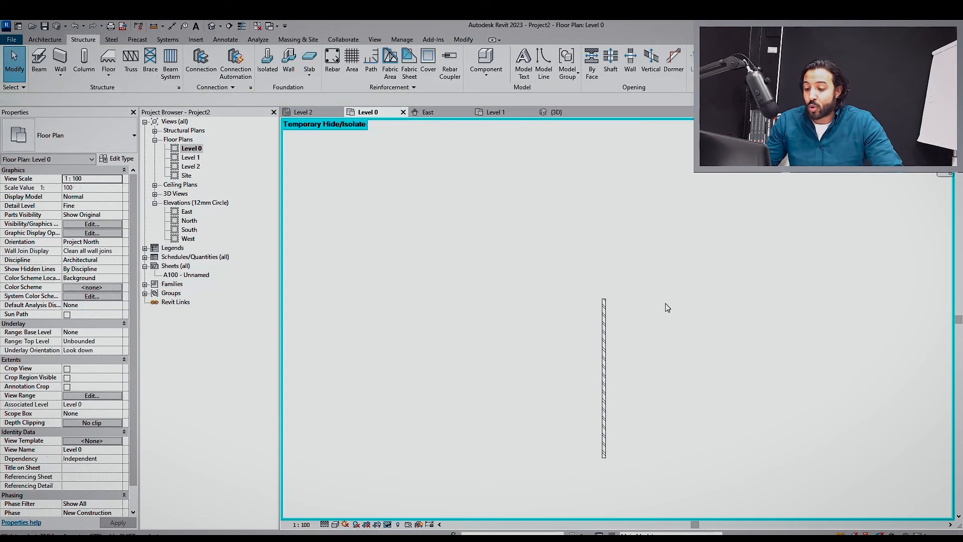
pyautogui.click(387, 525)
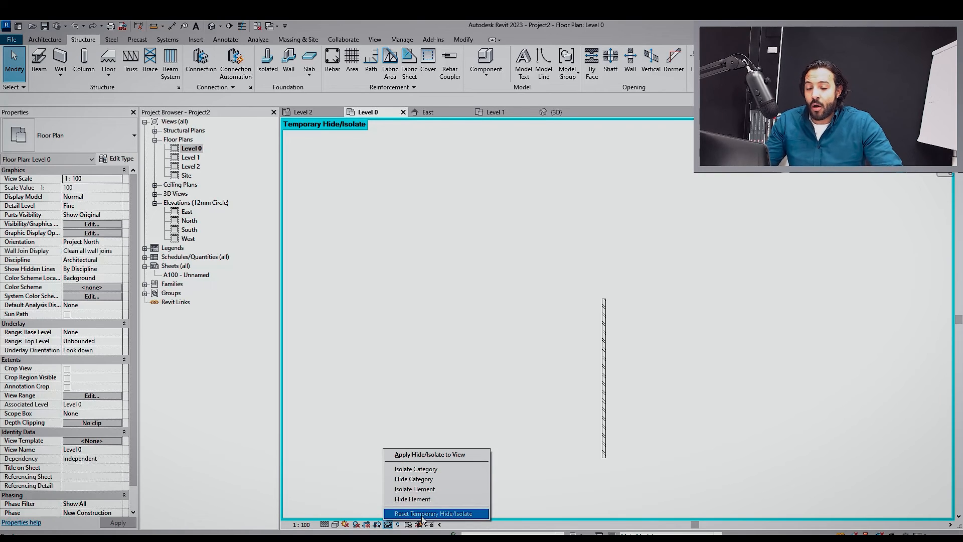
pyautogui.press('Escape')
pyautogui.click(387, 526)
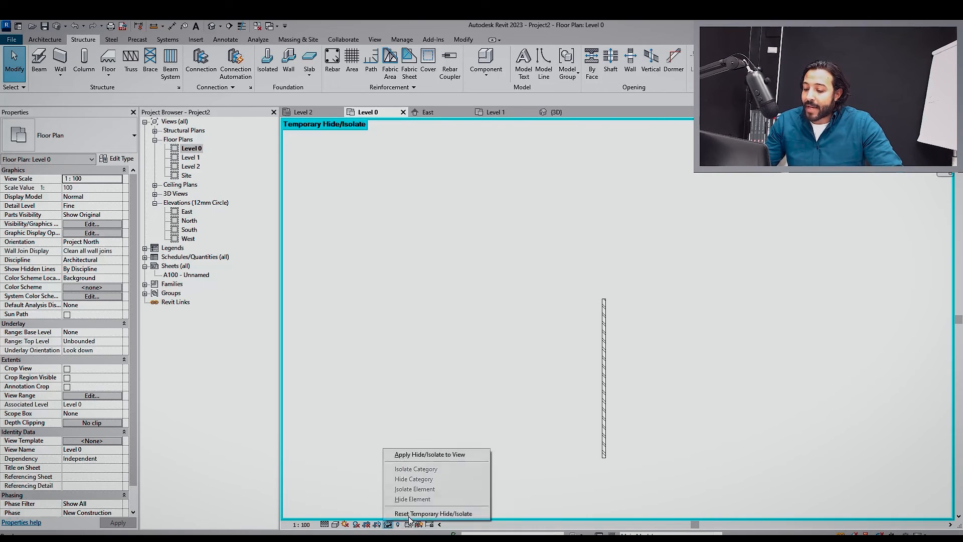
pyautogui.click(401, 514)
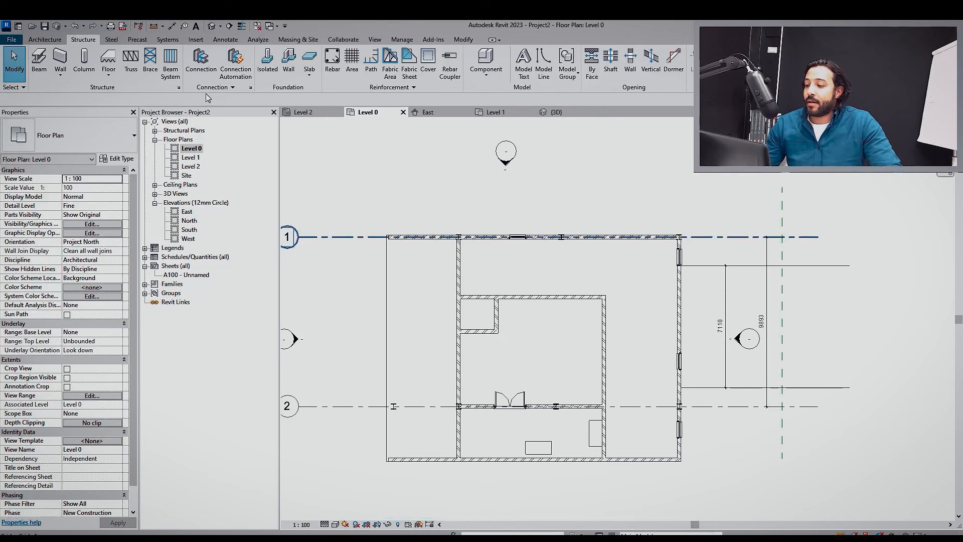
# Open the default 3D view and show the building closely from an angle above its open side
pyautogui.click(211, 26)
pyautogui.keyDown('shift'); pyautogui.moveTo(591, 342); pyautogui.dragTo(598, 404, button='middle'); pyautogui.keyUp('shift')
pyautogui.scroll(3, 611, 366)
pyautogui.keyDown('shift'); pyautogui.moveTo(611, 366); pyautogui.dragTo(575, 391, button='middle'); pyautogui.keyUp('shift')
pyautogui.scroll(-5, 602, 396)
pyautogui.scroll(6, 628, 425)
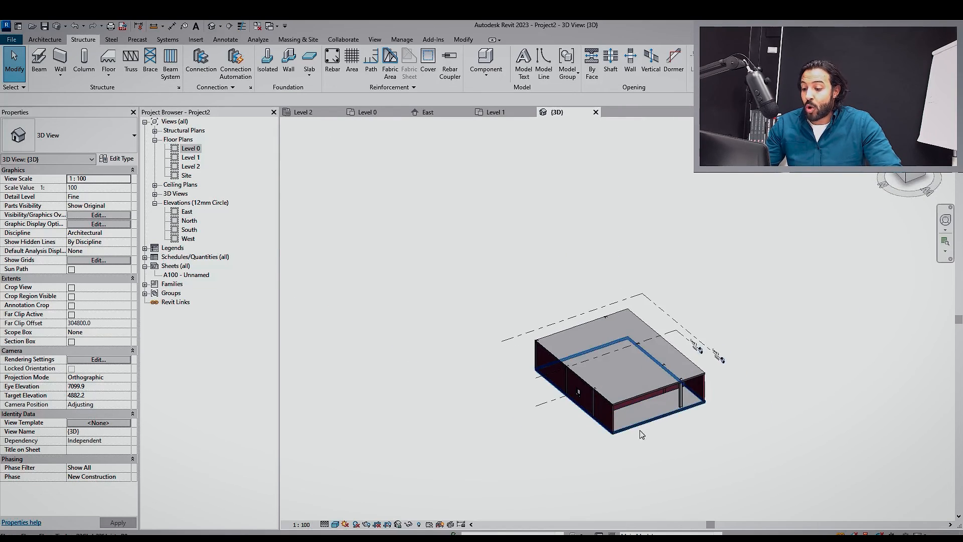
# Open the Visibility/Graphic Overrides for the 3D view, look through the model categories and close it without changing any
pyautogui.press('v')
pyautogui.press('v')
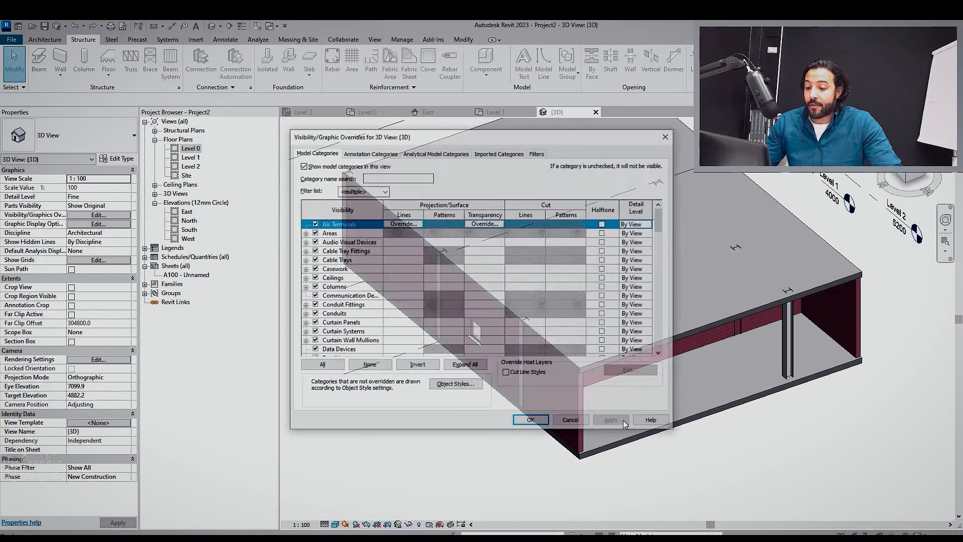
pyautogui.scroll(-1, 349, 307)
pyautogui.scroll(-6, 351, 309)
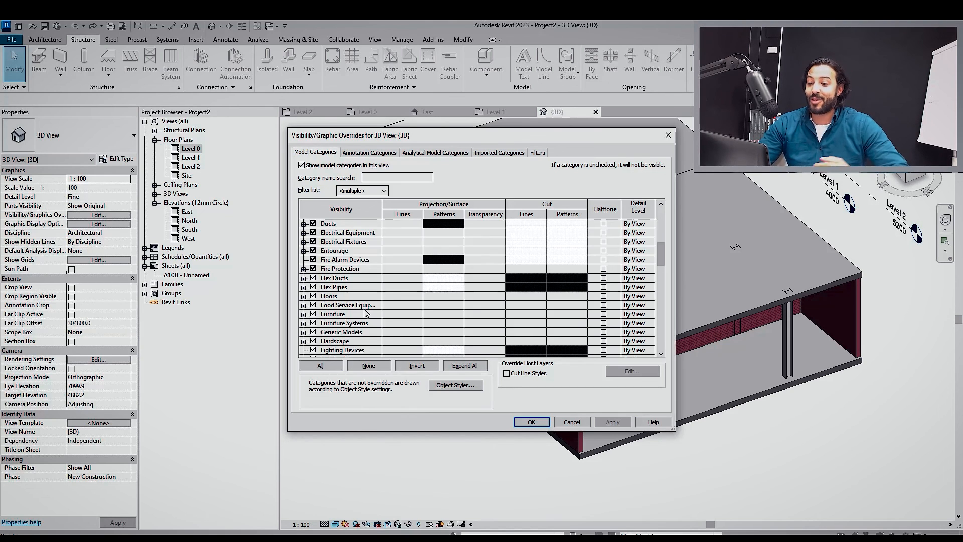
pyautogui.press('Return')
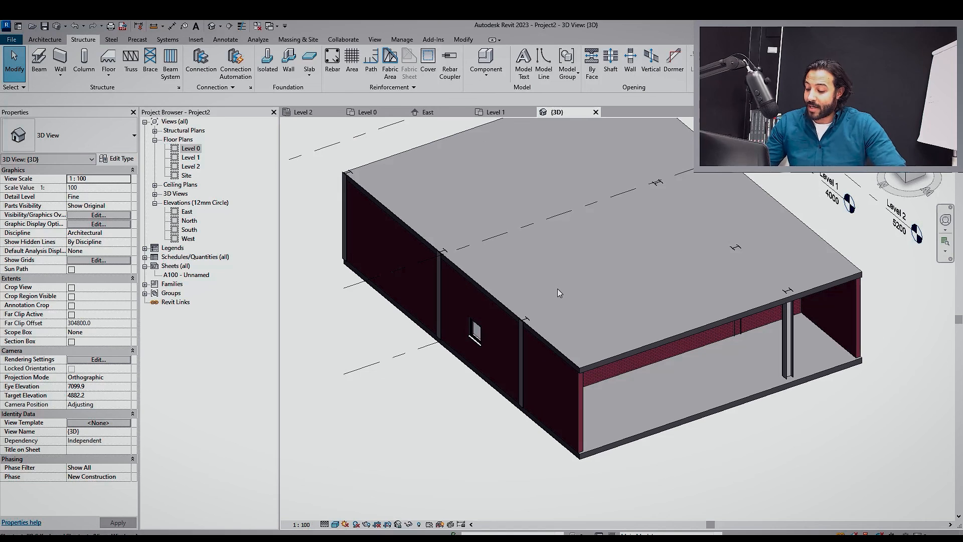
# Open the Keyboard Shortcuts settings listing the commands and their assigned shortcuts
pyautogui.press('k')
pyautogui.press('s')
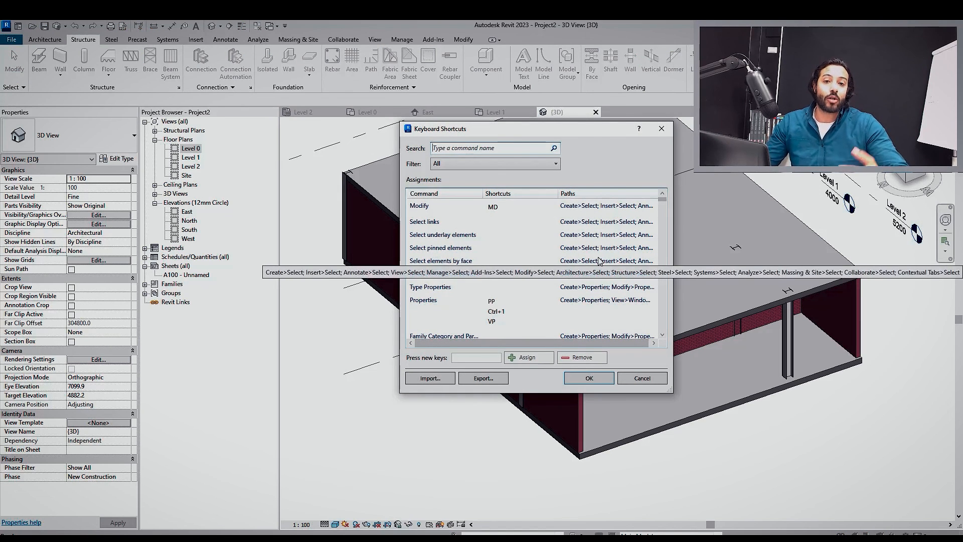